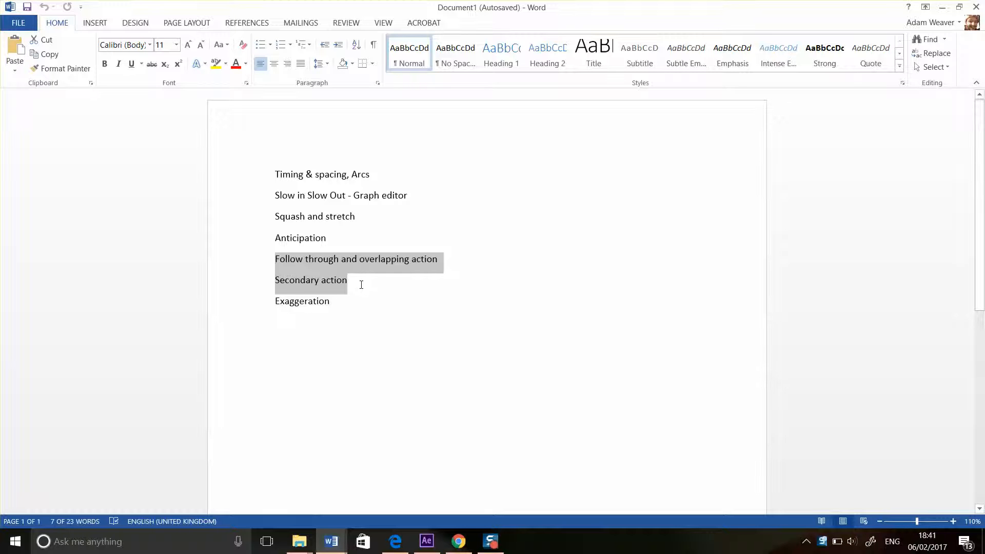
Step: Switch to After Effects, add a Rotation keyframe to the ball's body at frame 7, and delete the Rotation keyframe at frame 8
{"action": "left_click", "coordinate": [942, 7]}
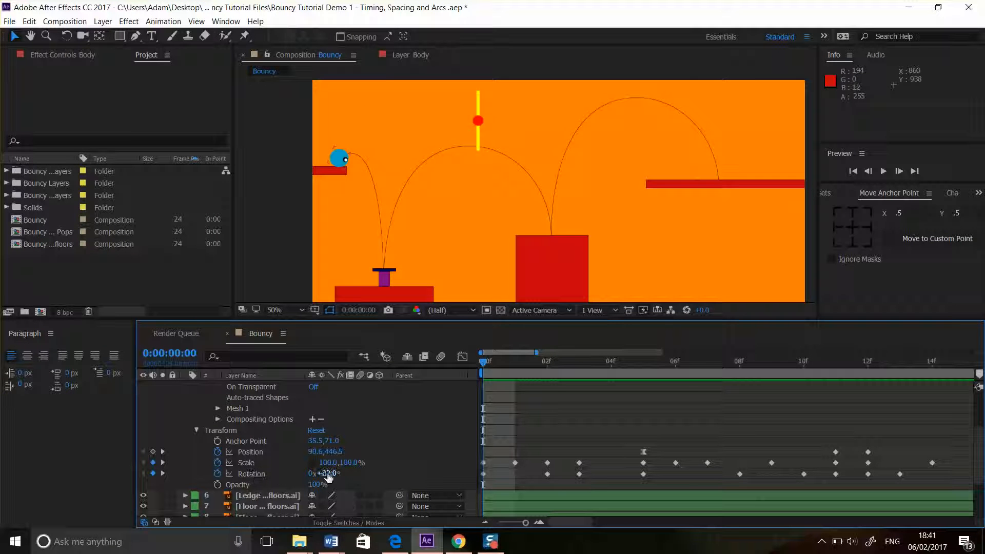
{"action": "left_click_drag", "start_coordinate": [484, 362], "coordinate": [766, 364]}
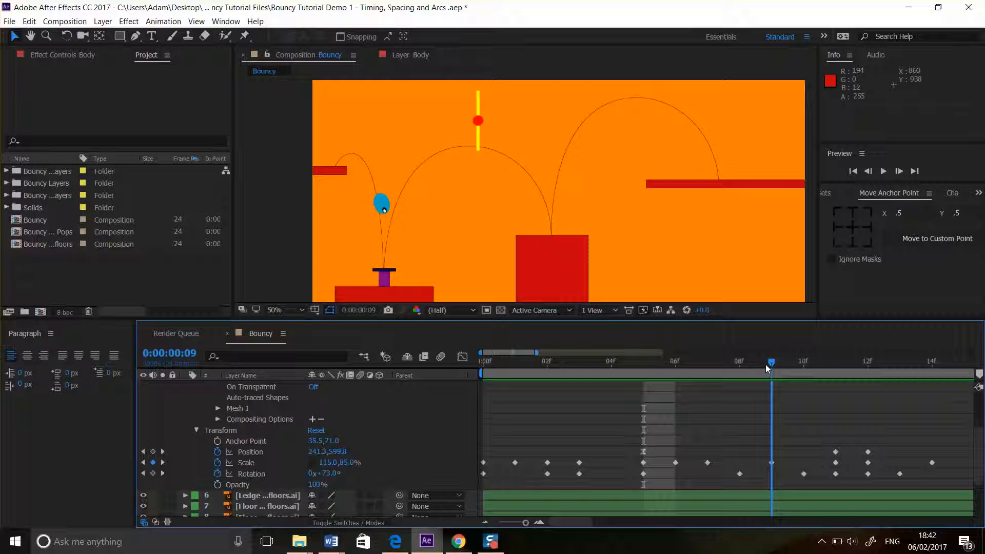
{"action": "mouse_move", "coordinate": [765, 364]}
{"action": "left_mouse_down"}
{"action": "mouse_move", "coordinate": [712, 365]}
{"action": "mouse_move", "coordinate": [795, 364]}
{"action": "mouse_move", "coordinate": [701, 368]}
{"action": "mouse_move", "coordinate": [711, 371]}
{"action": "left_mouse_up"}
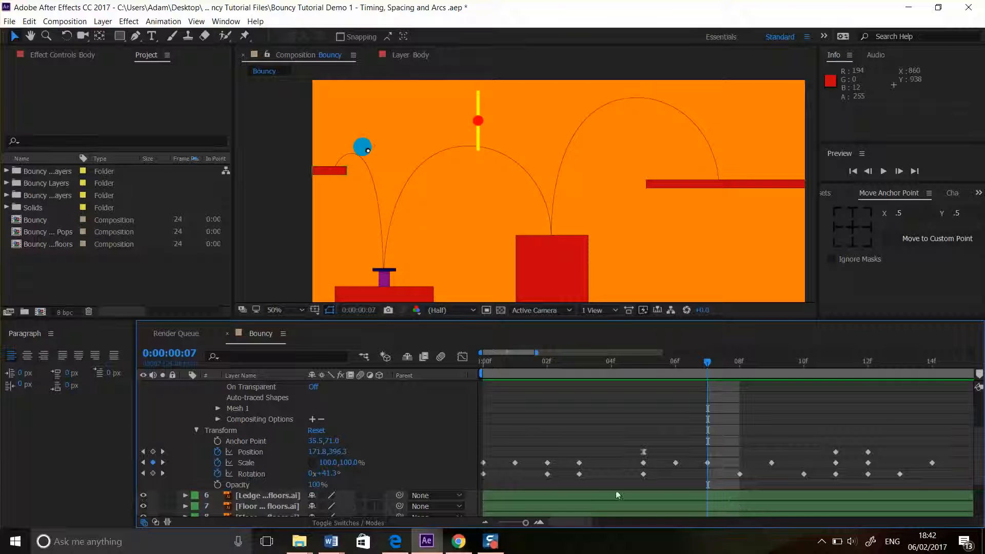
{"action": "left_click", "coordinate": [152, 474]}
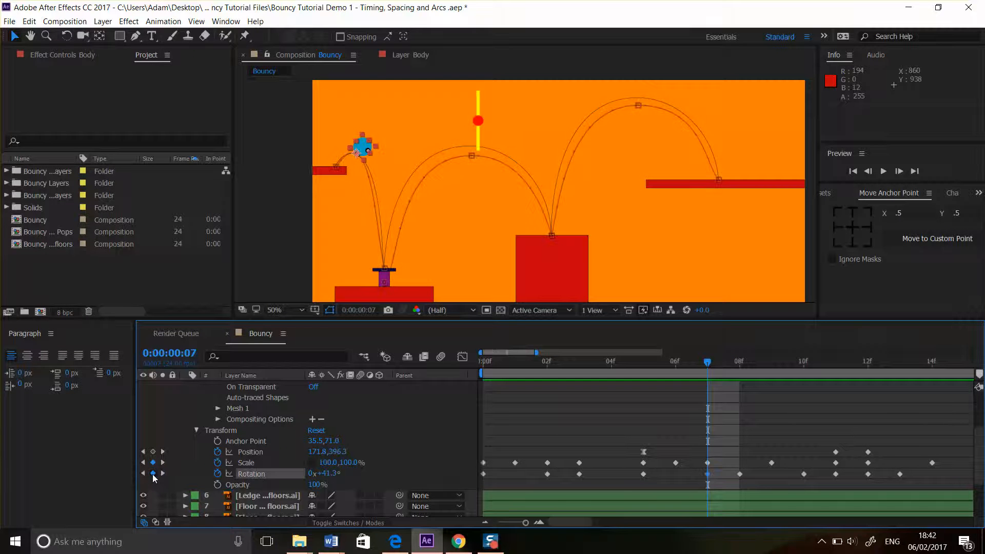
{"action": "left_click", "coordinate": [741, 474]}
{"action": "key", "text": "Delete"}
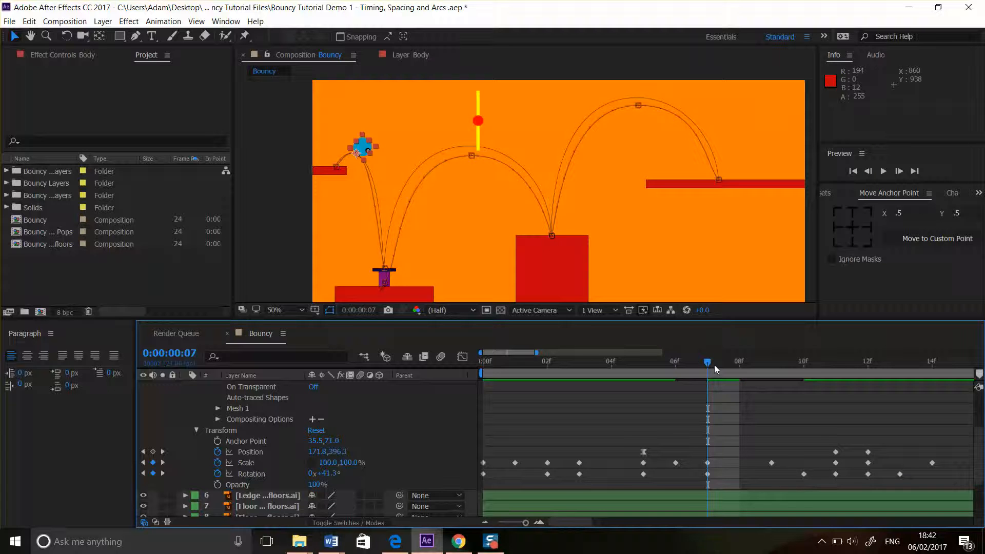
Step: At frame 10, set the ball body's Rotation to 1x+73° for a full extra spin
{"action": "left_click", "coordinate": [732, 362]}
{"action": "left_click_drag", "start_coordinate": [733, 362], "coordinate": [793, 365]}
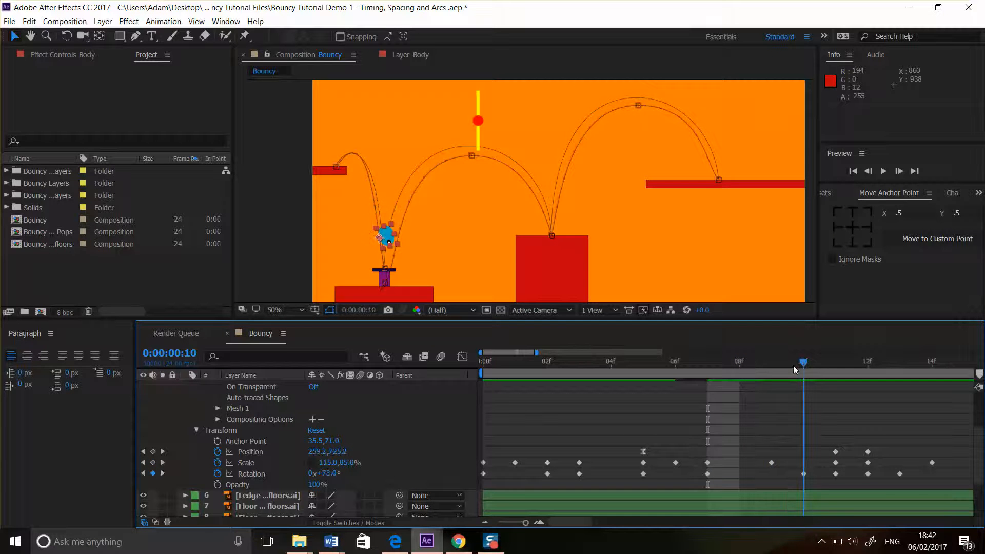
{"action": "left_click", "coordinate": [312, 473]}
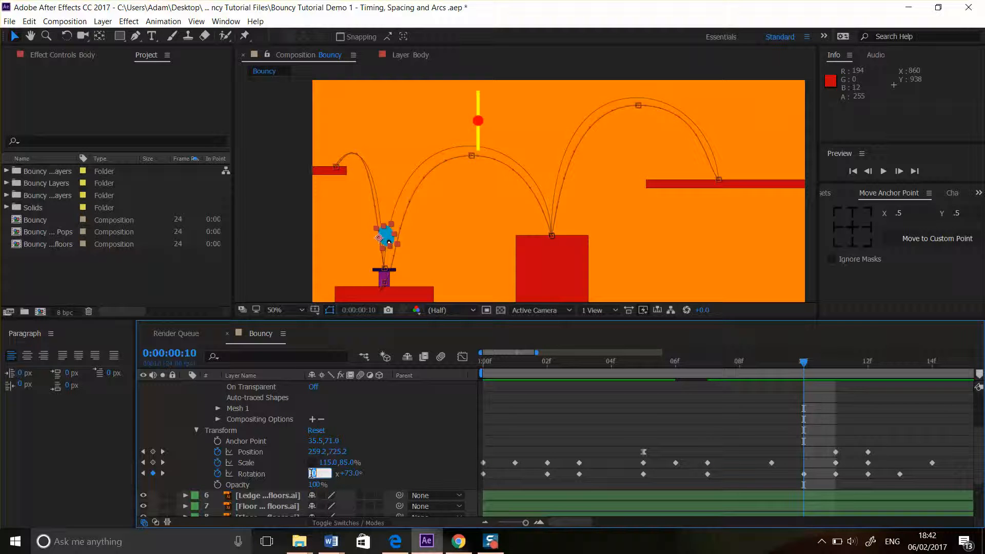
{"action": "type", "text": "1"}
{"action": "key", "text": "Return"}
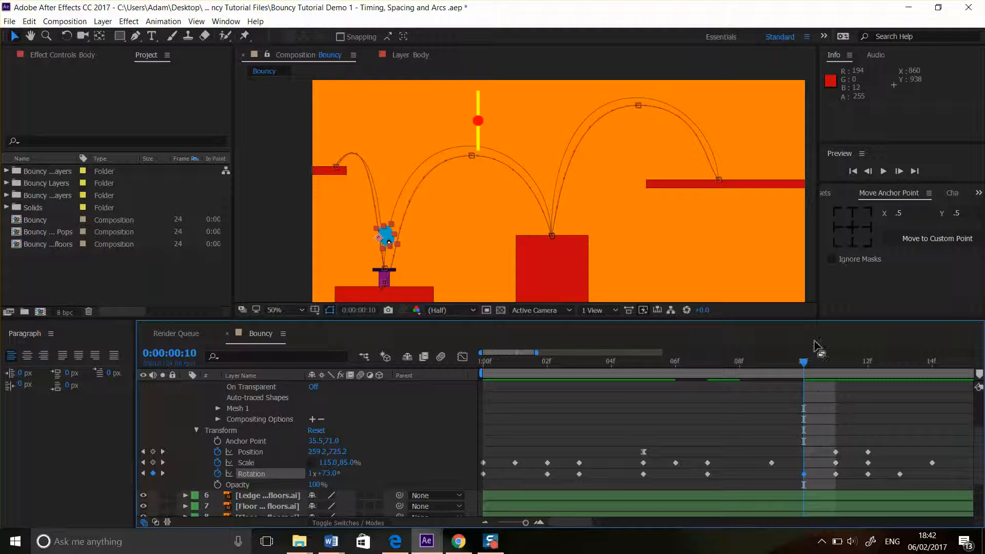
Step: Review the first-bounce spin between frames 10 and 7, and play the animation preview
{"action": "left_click", "coordinate": [791, 362]}
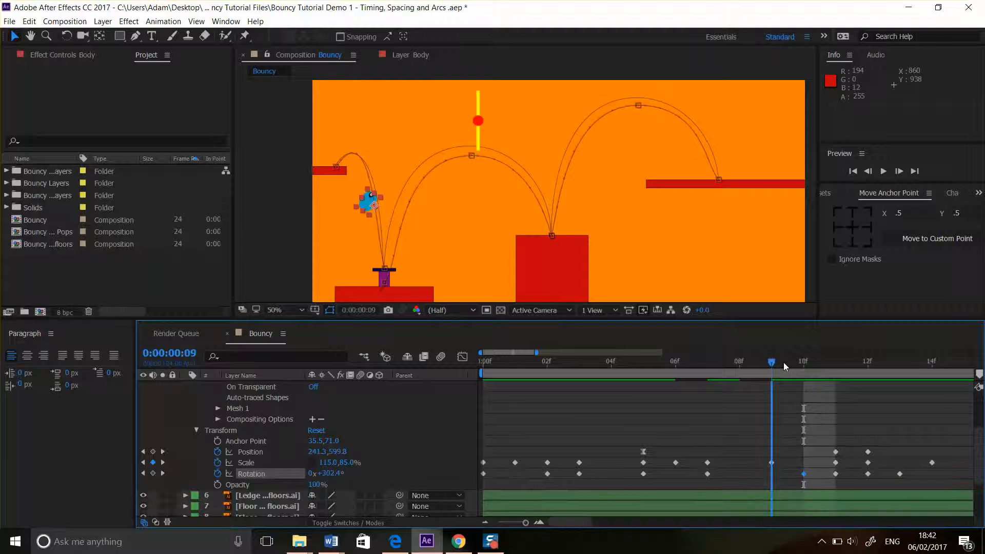
{"action": "left_click", "coordinate": [749, 368]}
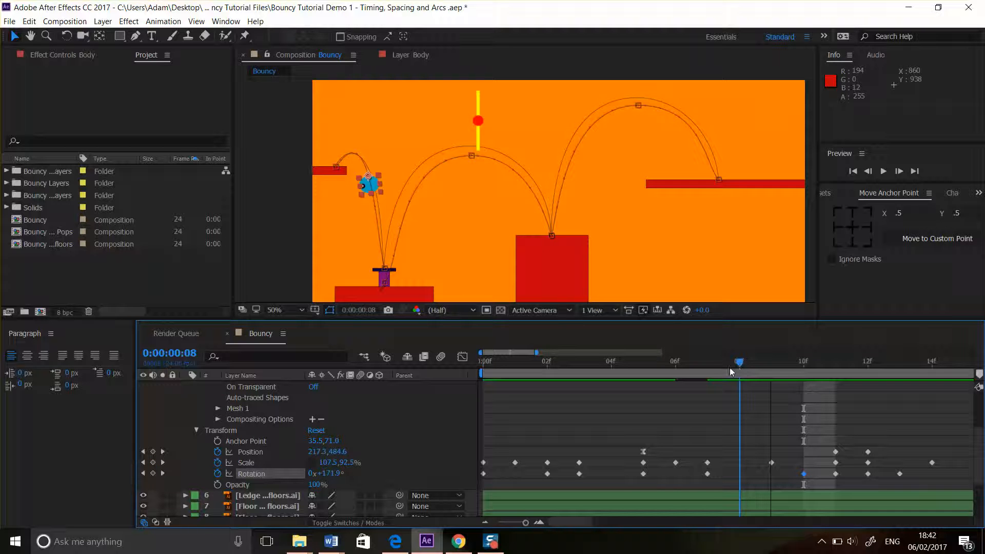
{"action": "left_click", "coordinate": [709, 367]}
{"action": "left_click", "coordinate": [884, 171]}
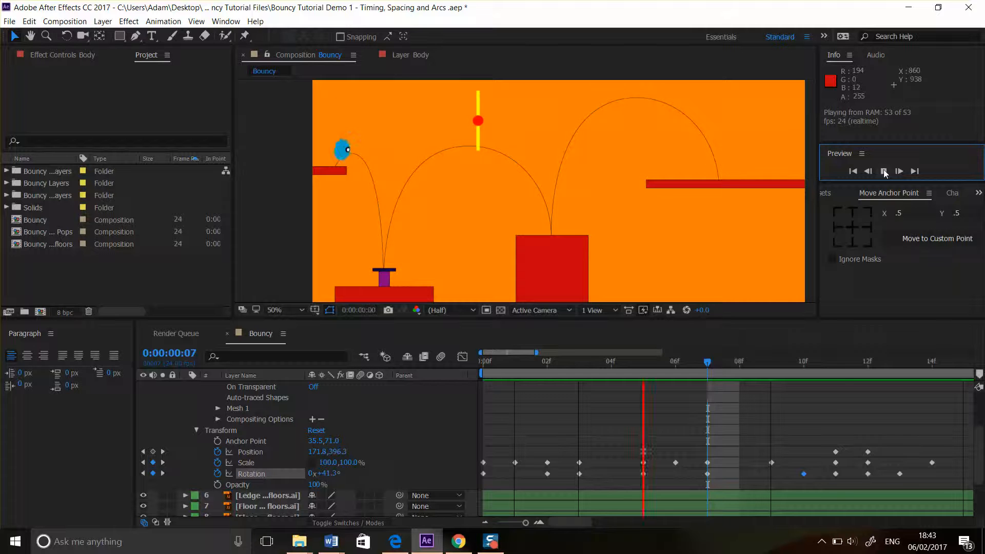
{"action": "left_click", "coordinate": [883, 172]}
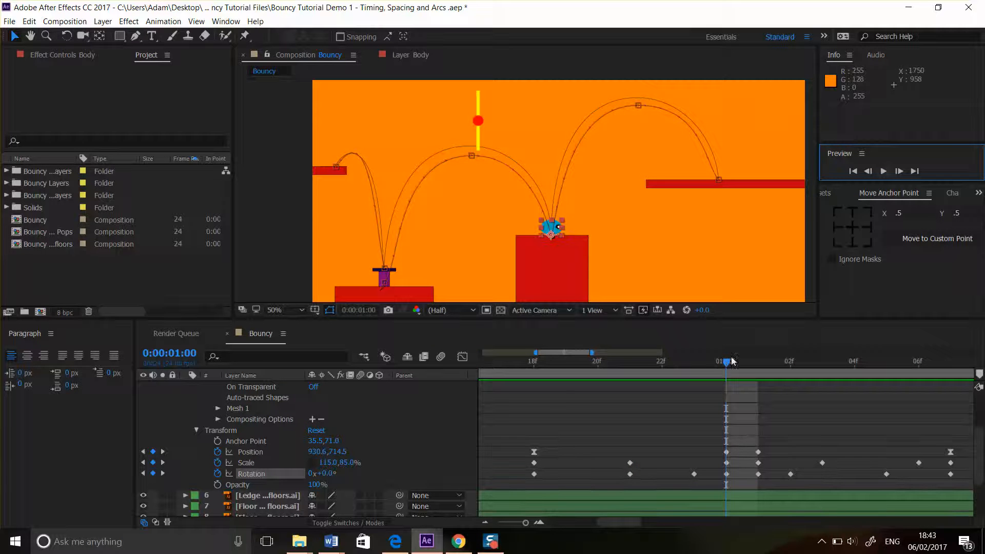
Step: Extend the visible timeline range to about 1:01 and set the ball body's Rotation to 147° at frame 11
{"action": "left_click_drag", "start_coordinate": [575, 352], "coordinate": [494, 352]}
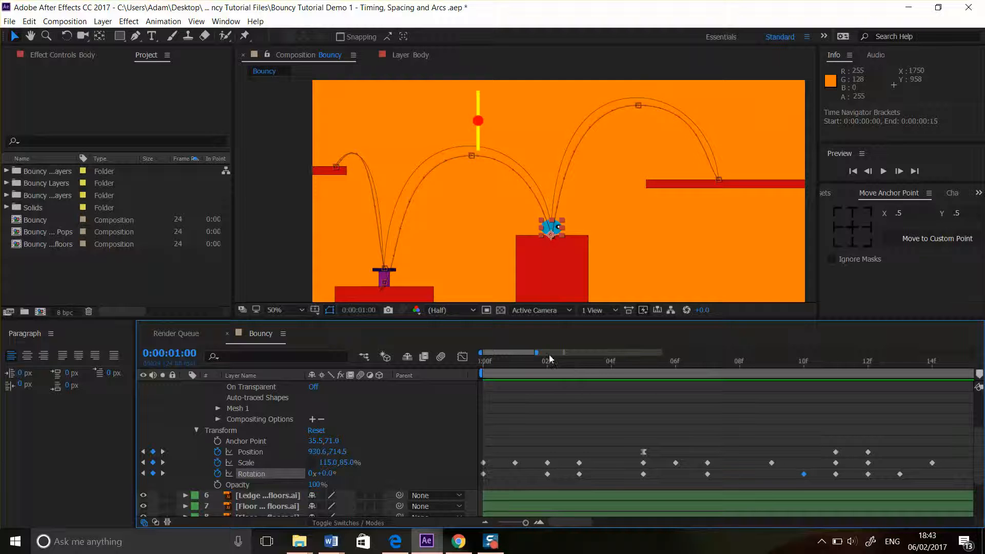
{"action": "left_click_drag", "start_coordinate": [537, 352], "coordinate": [571, 351]}
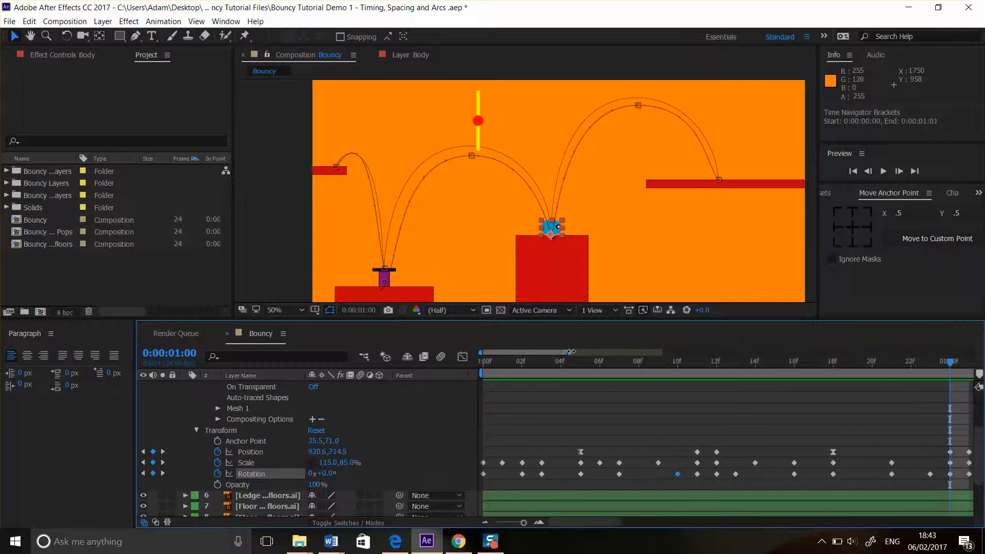
{"action": "left_click", "coordinate": [677, 362]}
{"action": "left_click", "coordinate": [691, 365]}
{"action": "left_click", "coordinate": [715, 365]}
{"action": "left_click", "coordinate": [699, 365]}
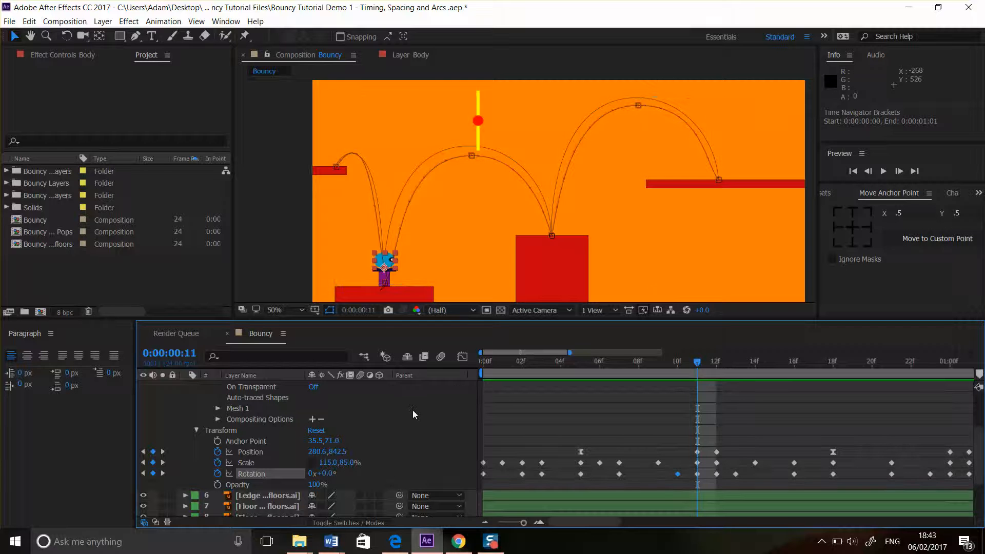
{"action": "left_click_drag", "start_coordinate": [332, 472], "coordinate": [420, 475]}
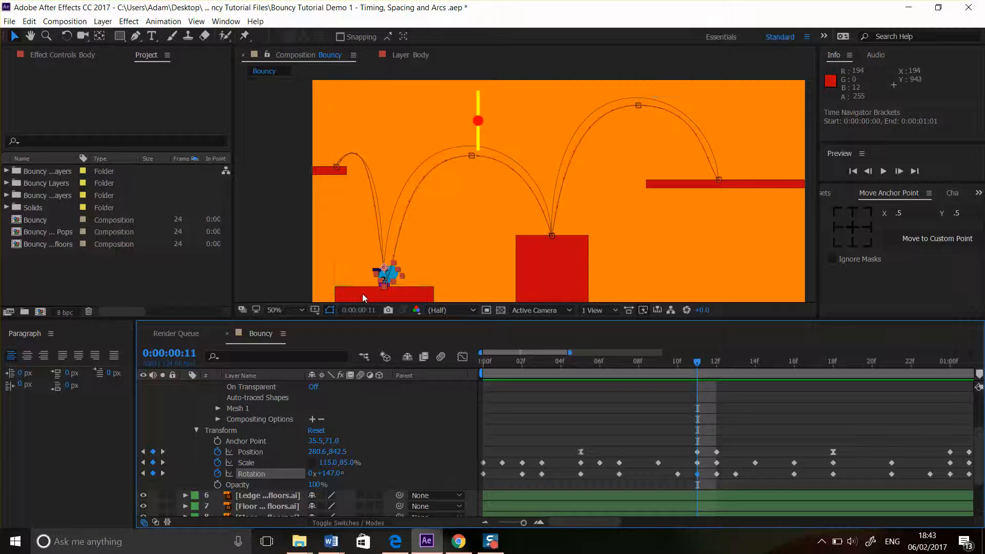
Step: At frame 12, set the ball body's Rotation to 181° and its Position to 280.6, 830.5
{"action": "left_click", "coordinate": [717, 363]}
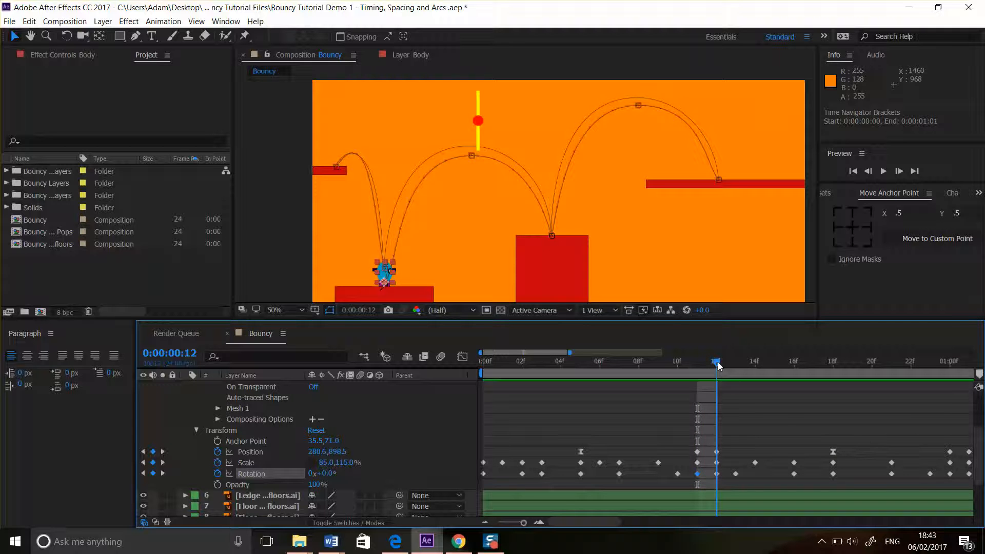
{"action": "left_click_drag", "start_coordinate": [326, 474], "coordinate": [442, 474]}
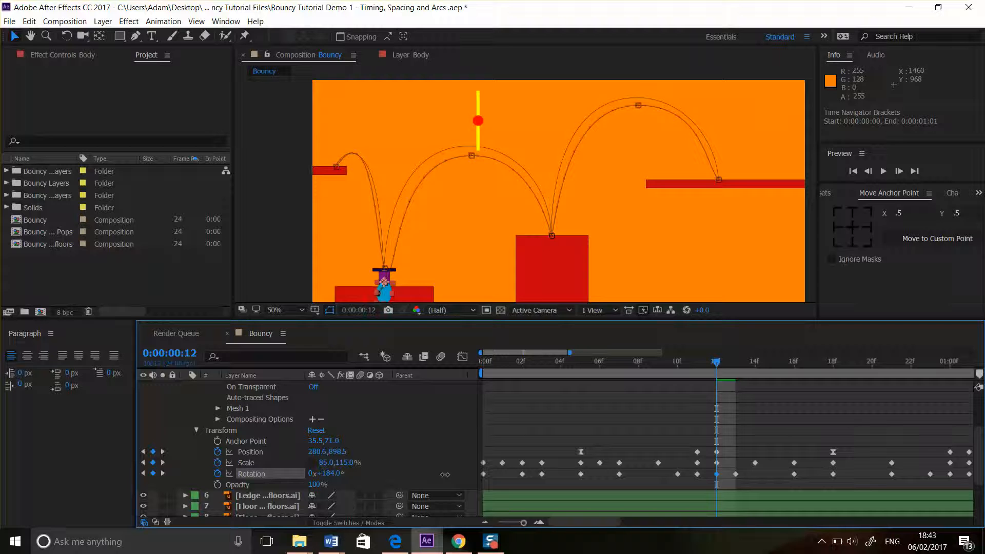
{"action": "left_click_drag", "start_coordinate": [441, 474], "coordinate": [443, 474]}
{"action": "mouse_move", "coordinate": [722, 364]}
{"action": "left_mouse_down"}
{"action": "mouse_move", "coordinate": [682, 366]}
{"action": "mouse_move", "coordinate": [703, 365]}
{"action": "left_mouse_up"}
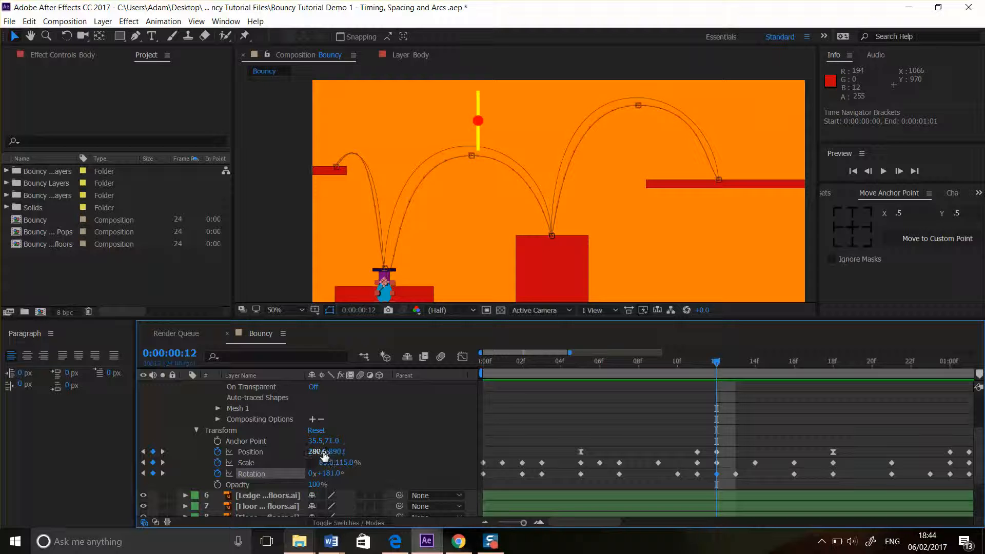
{"action": "left_click_drag", "start_coordinate": [321, 452], "coordinate": [288, 452]}
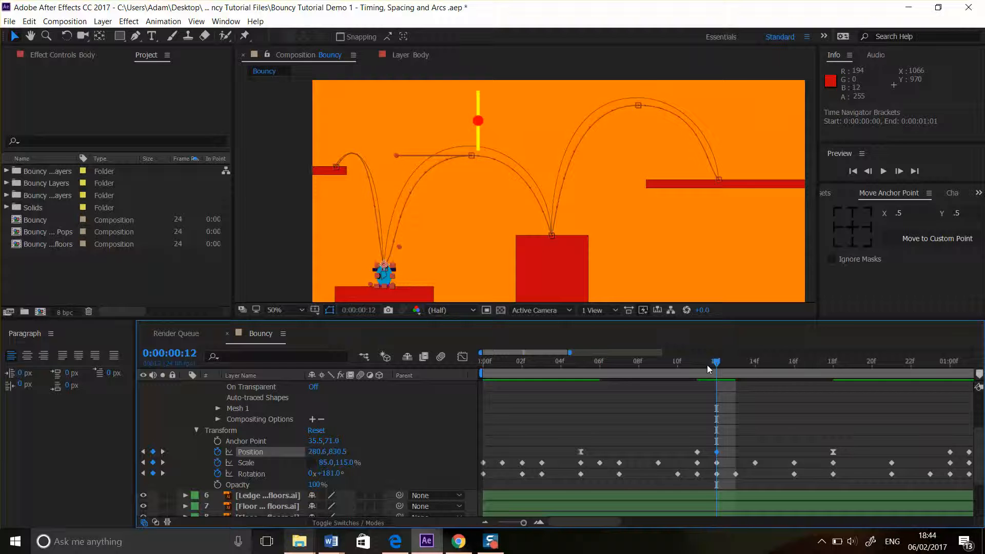
Step: Scrub back through the first landing and play the preview to review the ball's spin
{"action": "left_click_drag", "start_coordinate": [673, 366], "coordinate": [639, 402]}
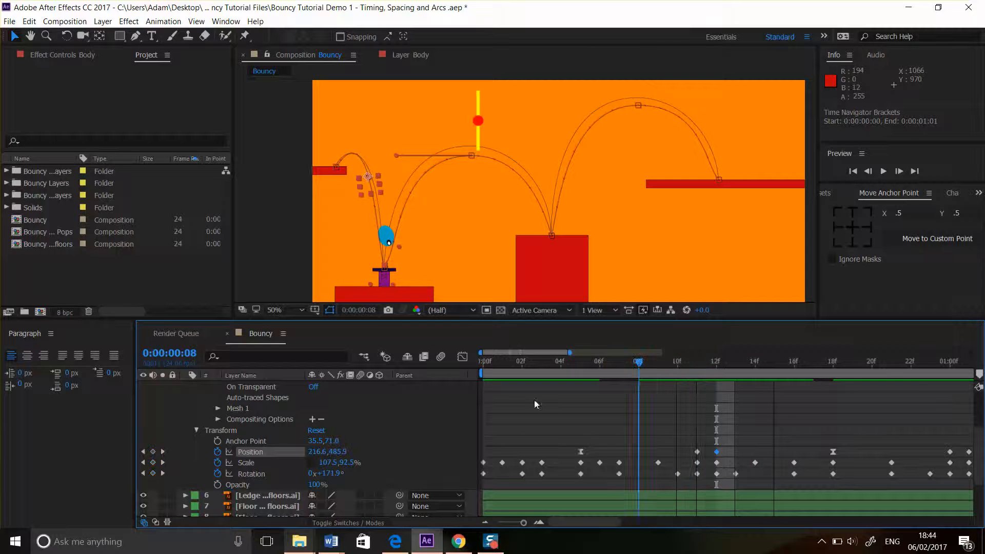
{"action": "left_click", "coordinate": [715, 396]}
{"action": "left_click", "coordinate": [882, 172]}
{"action": "left_click", "coordinate": [882, 172]}
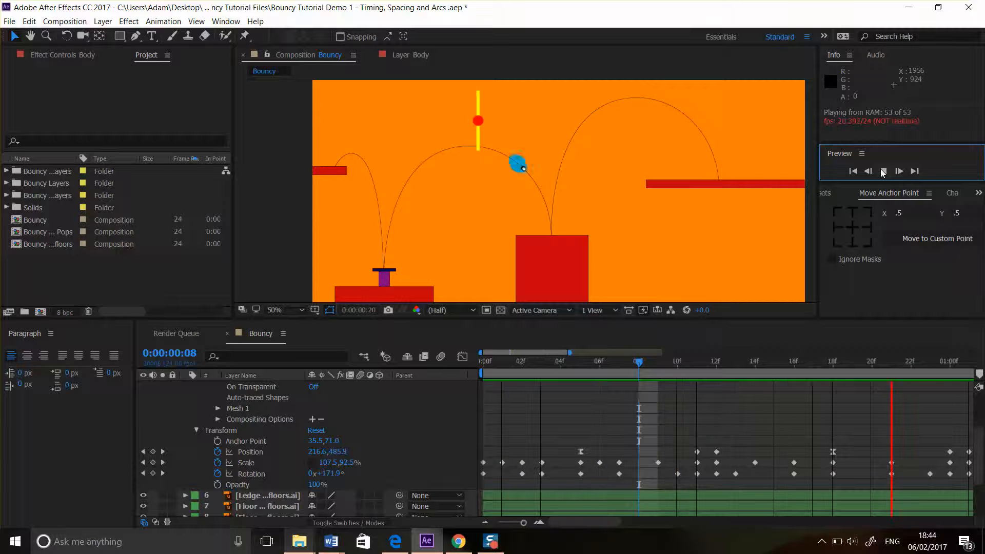
{"action": "left_click", "coordinate": [883, 172]}
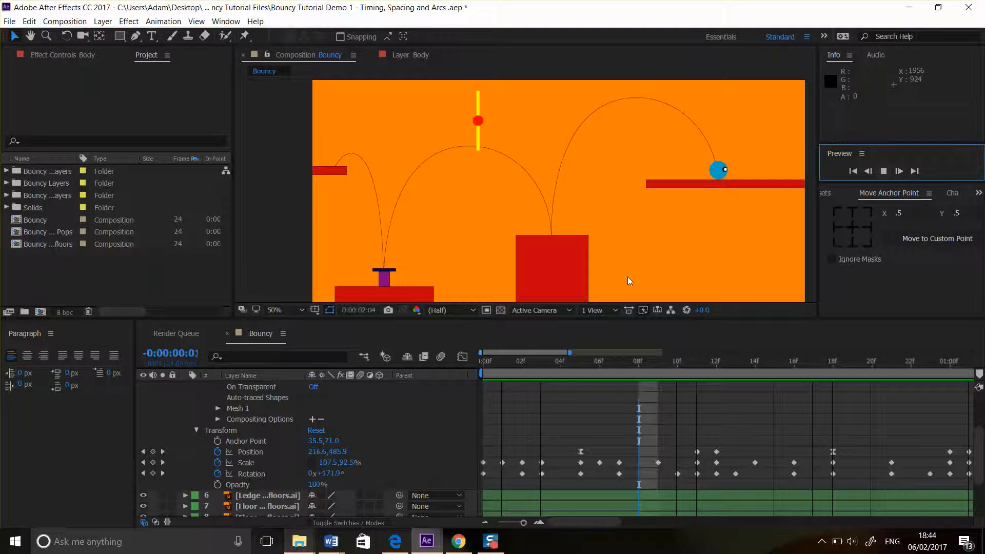
Step: For the second bounce, delete the ball body's Rotation keyframe at frame 21 and add one at frame 20
{"action": "left_click_drag", "start_coordinate": [539, 365], "coordinate": [876, 368]}
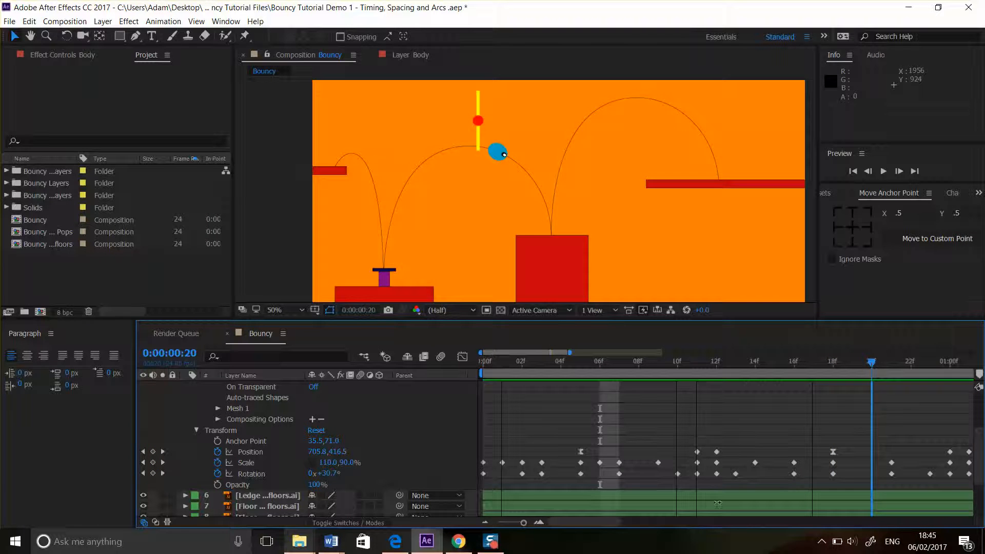
{"action": "left_click_drag", "start_coordinate": [600, 519], "coordinate": [630, 520]}
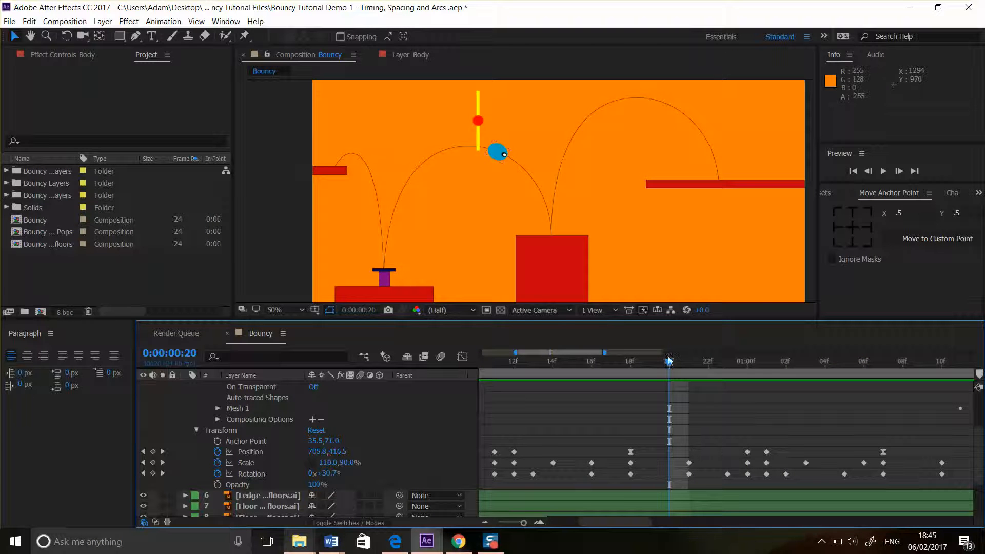
{"action": "mouse_move", "coordinate": [660, 361]}
{"action": "left_mouse_down"}
{"action": "mouse_move", "coordinate": [642, 362]}
{"action": "mouse_move", "coordinate": [673, 364]}
{"action": "left_mouse_up"}
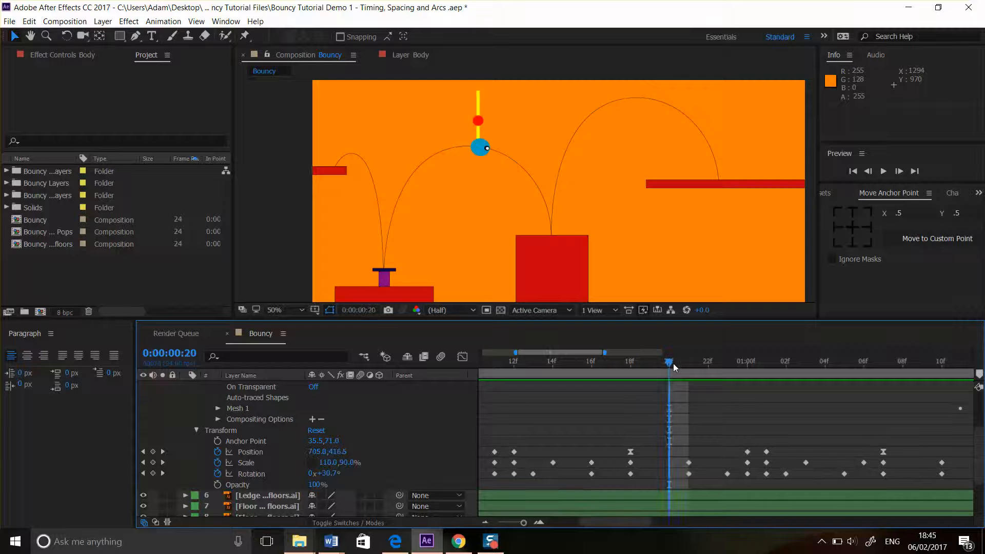
{"action": "left_click", "coordinate": [688, 475]}
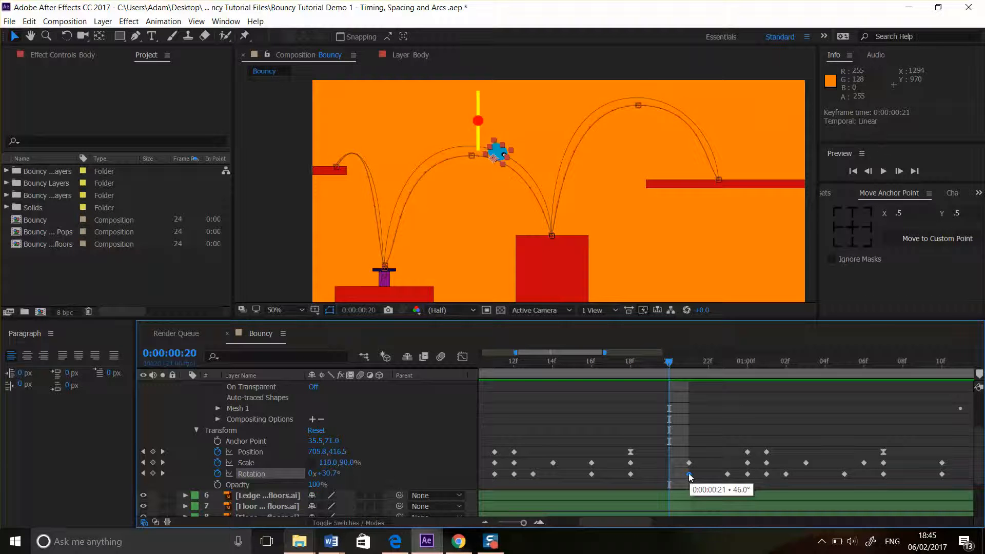
{"action": "key", "text": "ctrl+z"}
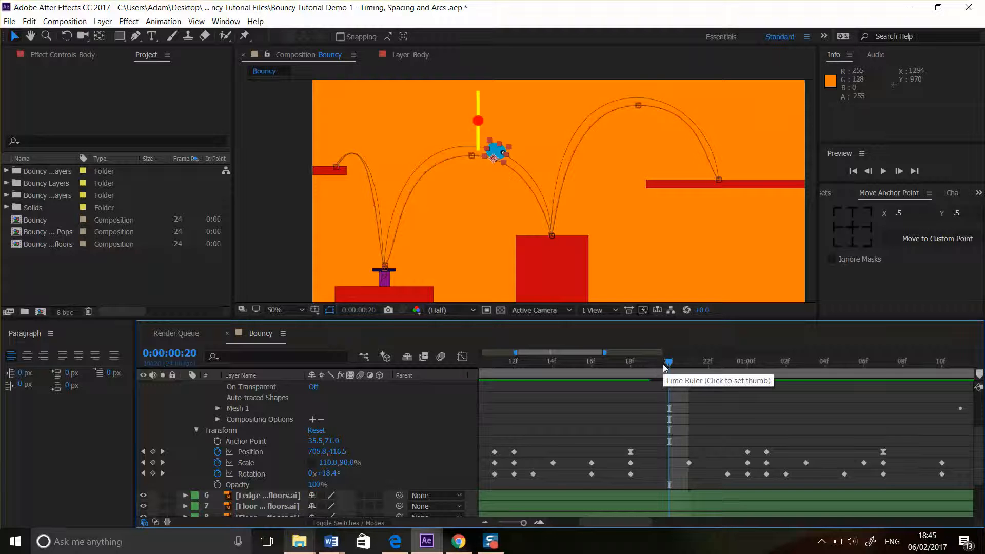
{"action": "left_click", "coordinate": [153, 473]}
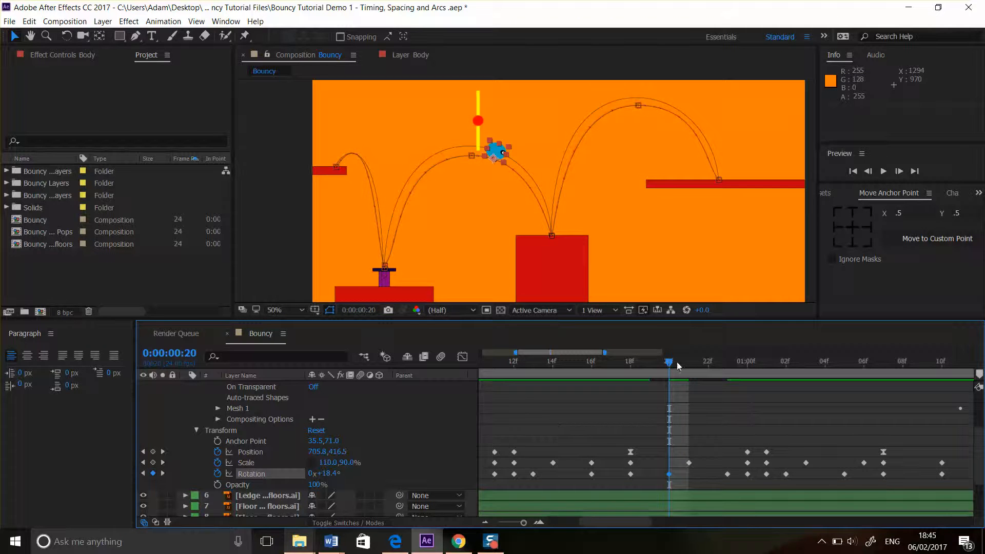
Step: At frame 23, set the ball body's Rotation to 1x+46° for a full extra spin
{"action": "left_click_drag", "start_coordinate": [670, 363], "coordinate": [727, 365]}
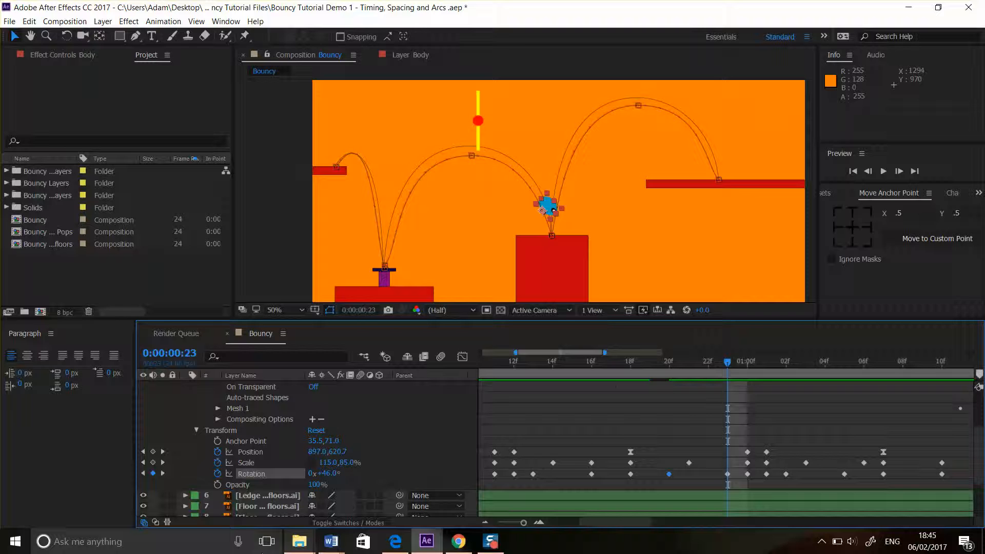
{"action": "left_click", "coordinate": [310, 474]}
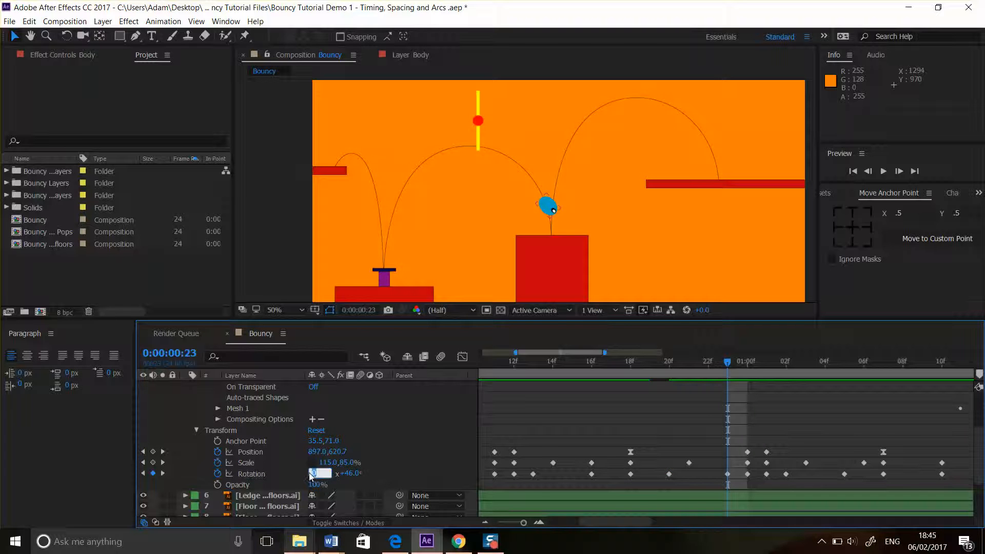
{"action": "type", "text": "1"}
{"action": "key", "text": "Return"}
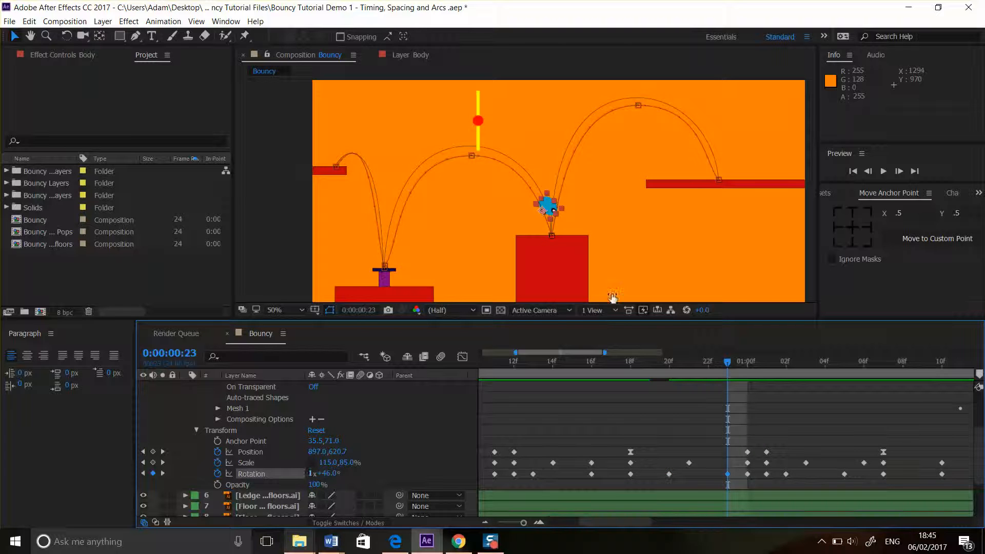
Step: Check the spin around frame 22 and set the ball body's Rotation to about 149° at 0:00:01:00
{"action": "left_click_drag", "start_coordinate": [725, 362], "coordinate": [702, 364]}
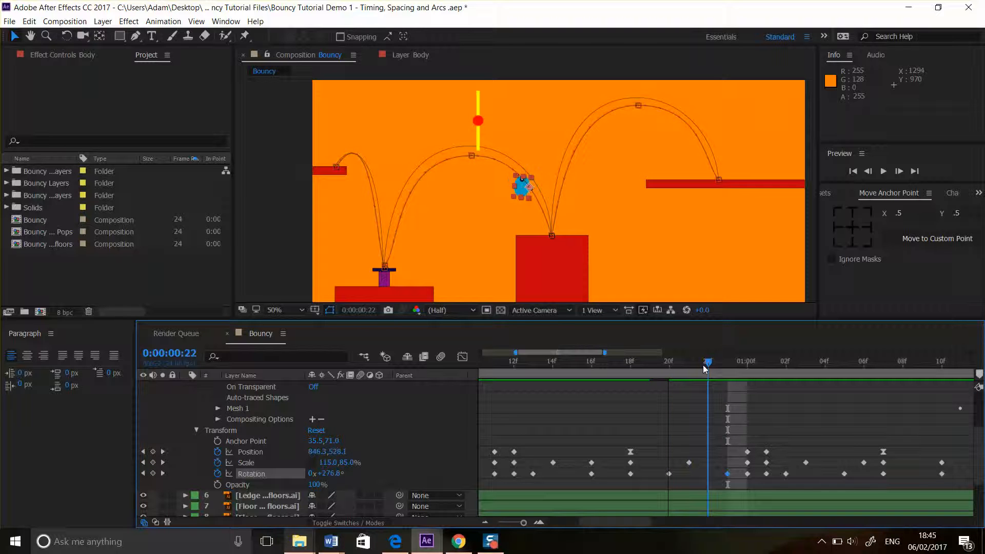
{"action": "left_click_drag", "start_coordinate": [703, 365], "coordinate": [748, 365]}
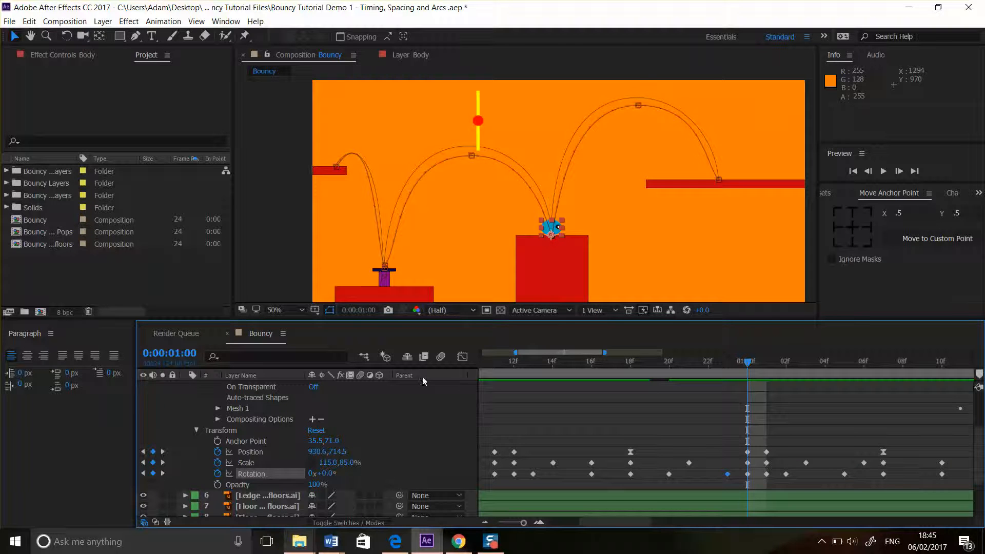
{"action": "left_click_drag", "start_coordinate": [333, 473], "coordinate": [426, 475]}
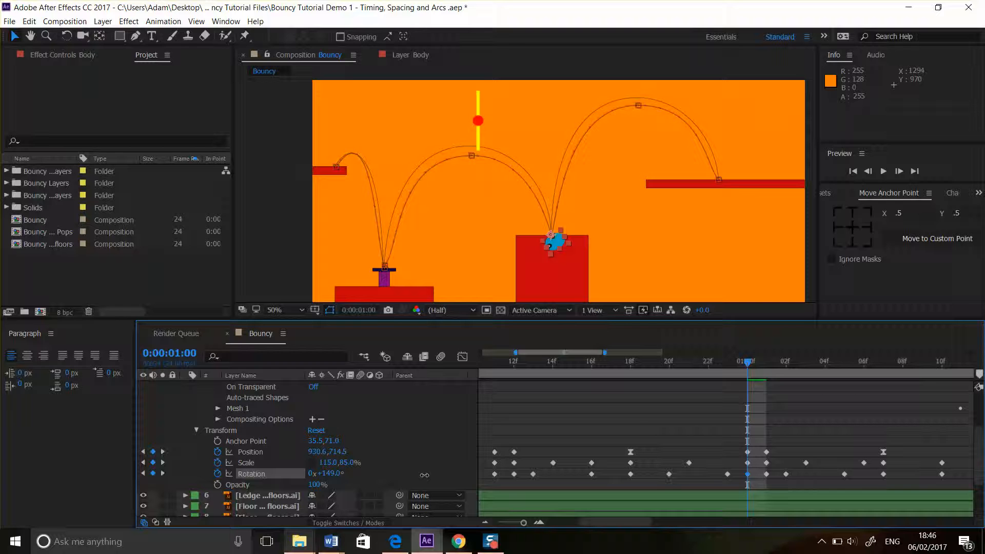
Step: Raise the ball body onto the tall platform at 0:00:01:00, and at 0:00:01:01 set its Rotation to 179° and Position Y to 635.5
{"action": "left_click_drag", "start_coordinate": [339, 452], "coordinate": [301, 453]}
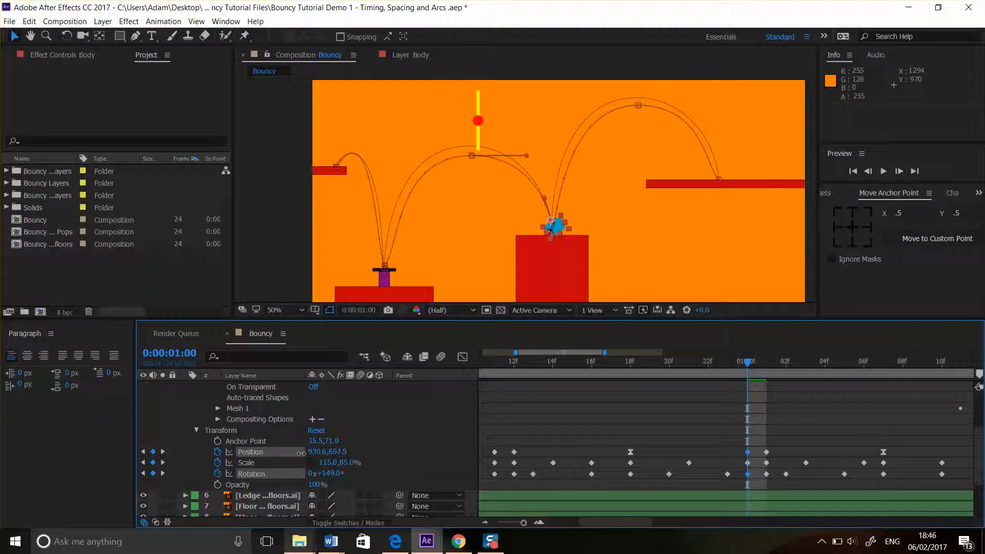
{"action": "left_click", "coordinate": [766, 365]}
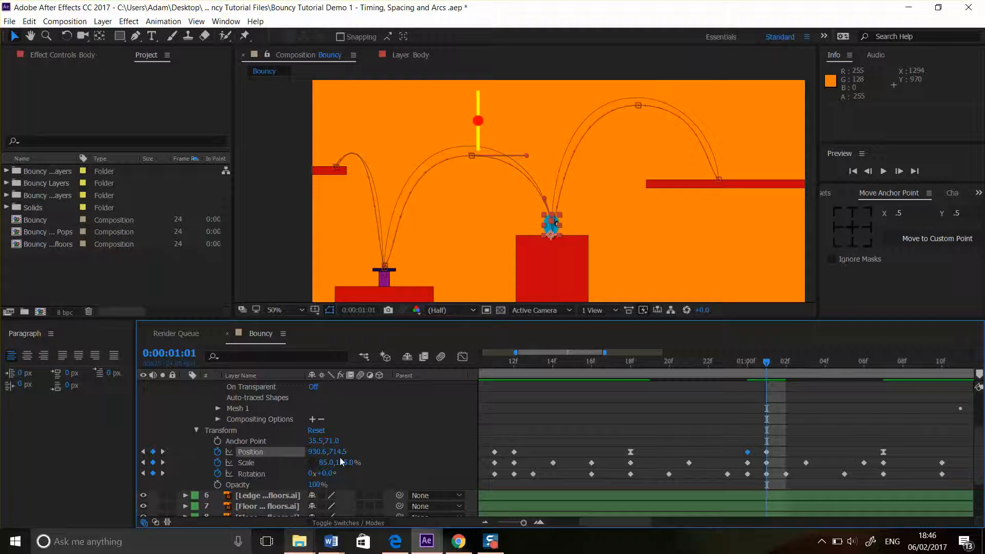
{"action": "left_click_drag", "start_coordinate": [329, 476], "coordinate": [447, 472]}
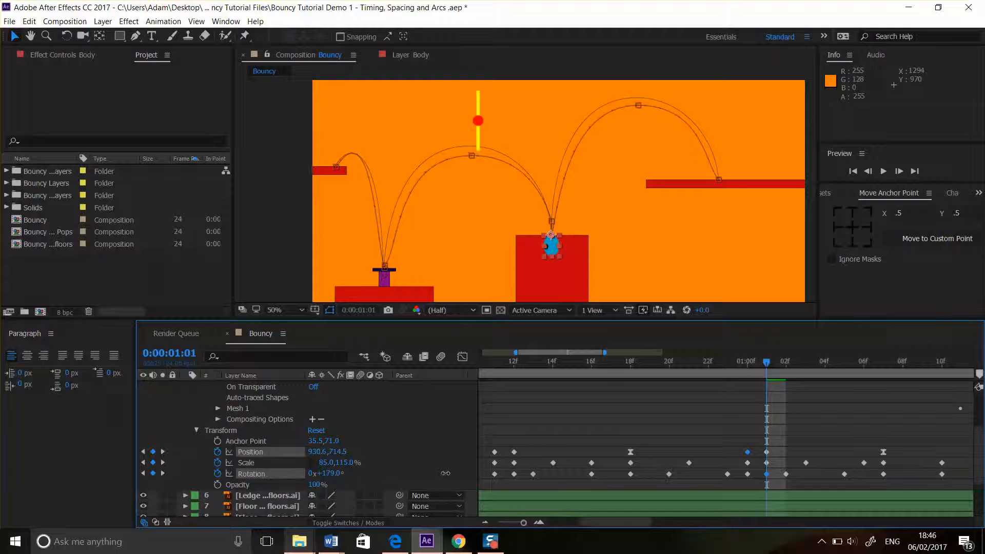
{"action": "left_click_drag", "start_coordinate": [339, 453], "coordinate": [291, 454]}
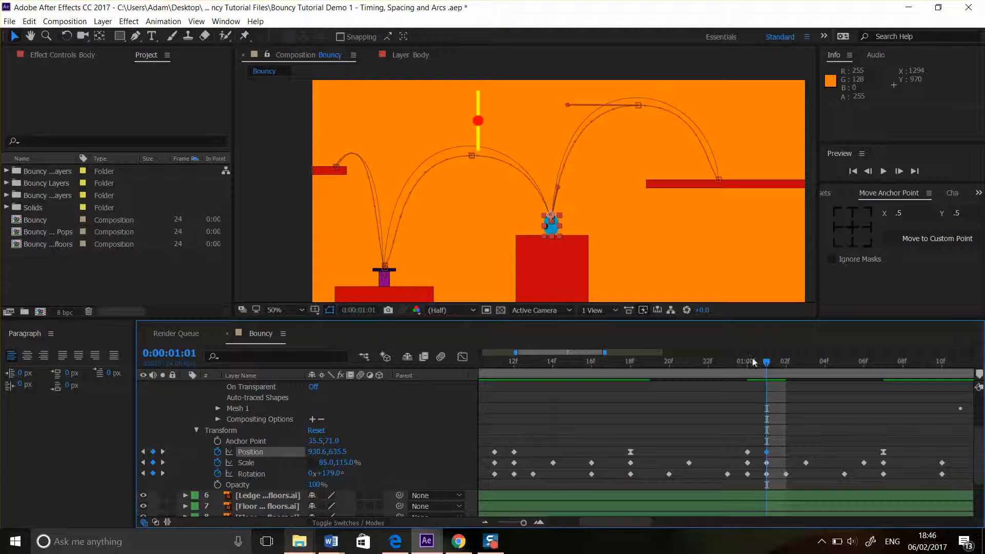
Step: For the third bounce, add a Rotation keyframe to the ball body at 0:00:01:09 and delete the one at 0:00:01:10
{"action": "left_click_drag", "start_coordinate": [755, 365], "coordinate": [913, 365]}
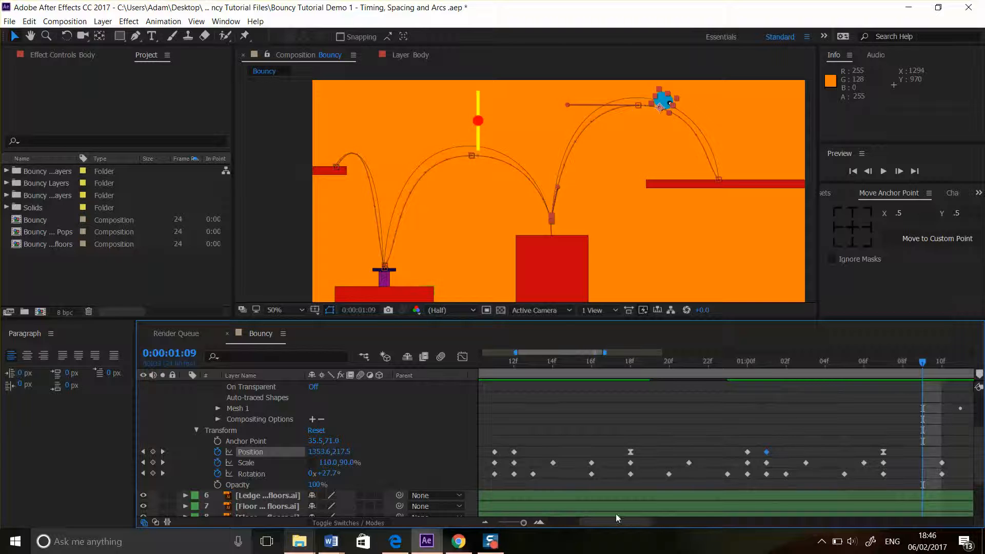
{"action": "left_click_drag", "start_coordinate": [626, 521], "coordinate": [663, 520]}
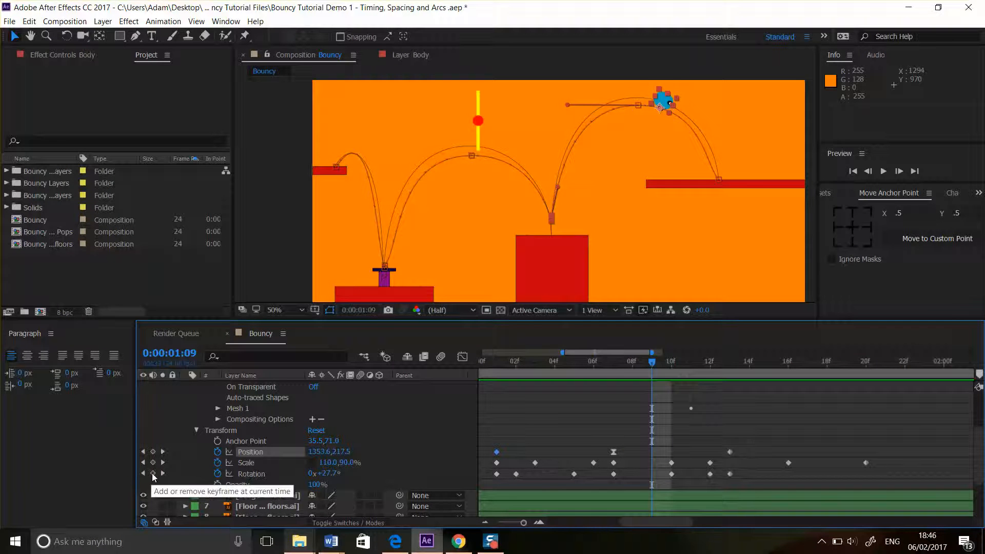
{"action": "left_click", "coordinate": [153, 474]}
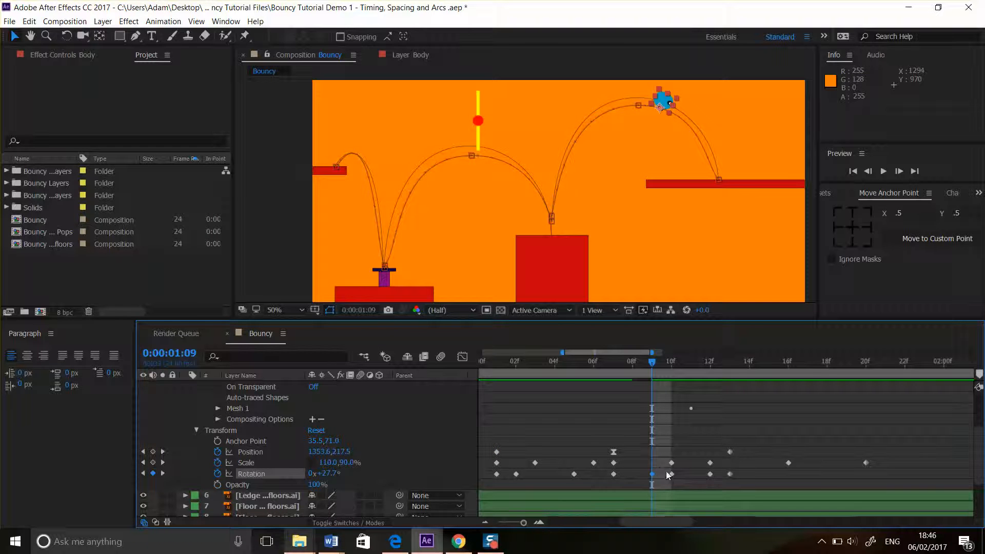
{"action": "left_click", "coordinate": [671, 473]}
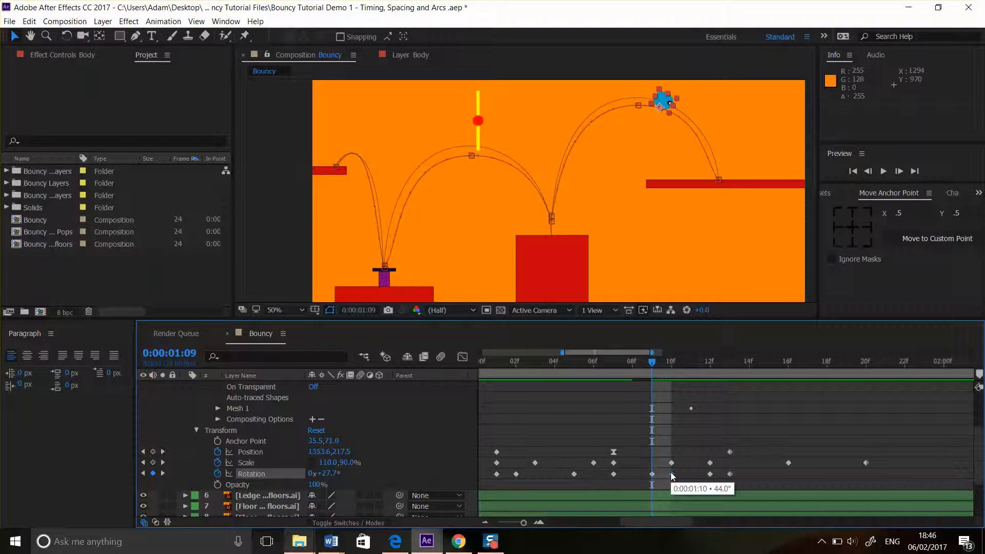
{"action": "key", "text": "Delete"}
Step: At 0:00:01:12, set the ball body's Rotation to 1x+64° for a full extra spin
{"action": "left_click", "coordinate": [710, 362]}
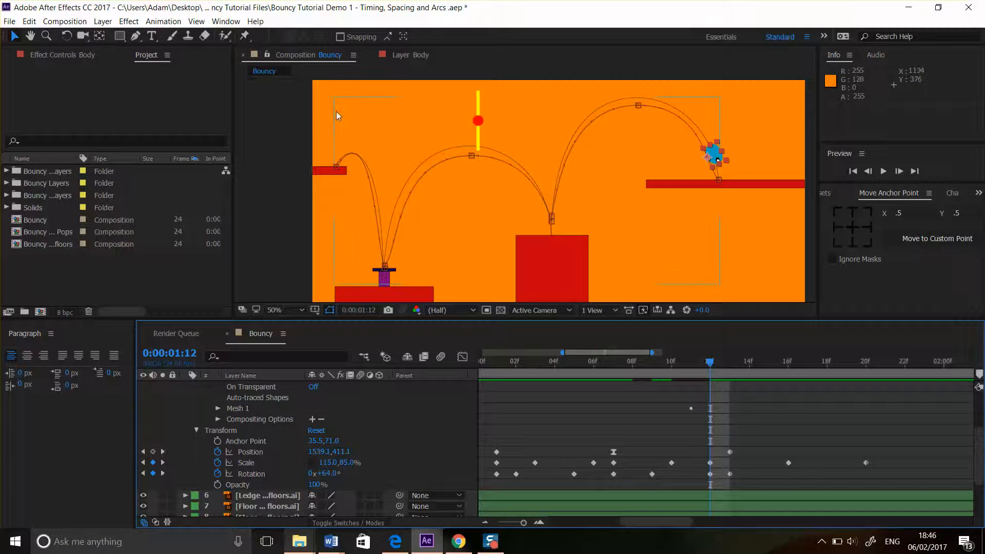
{"action": "left_click", "coordinate": [311, 474]}
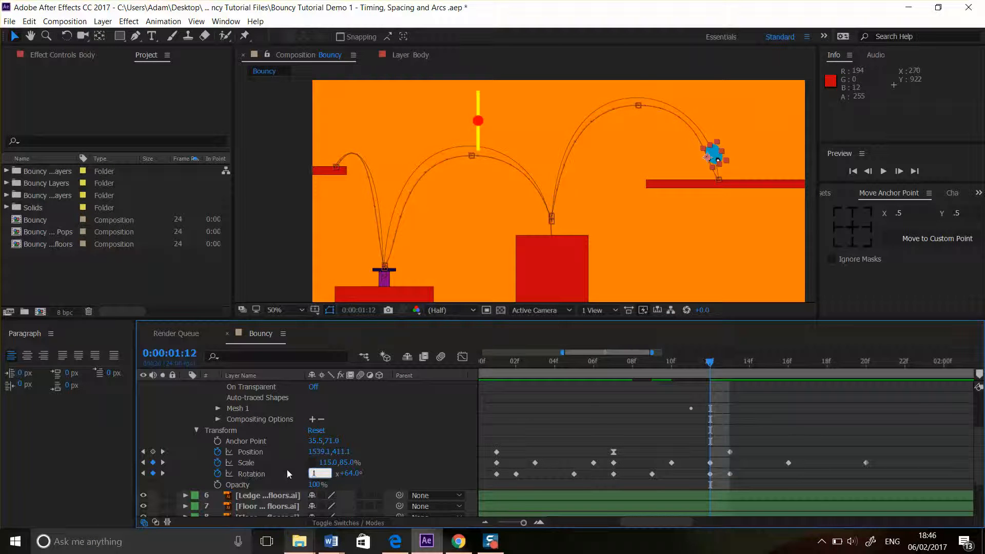
{"action": "key", "text": "Return"}
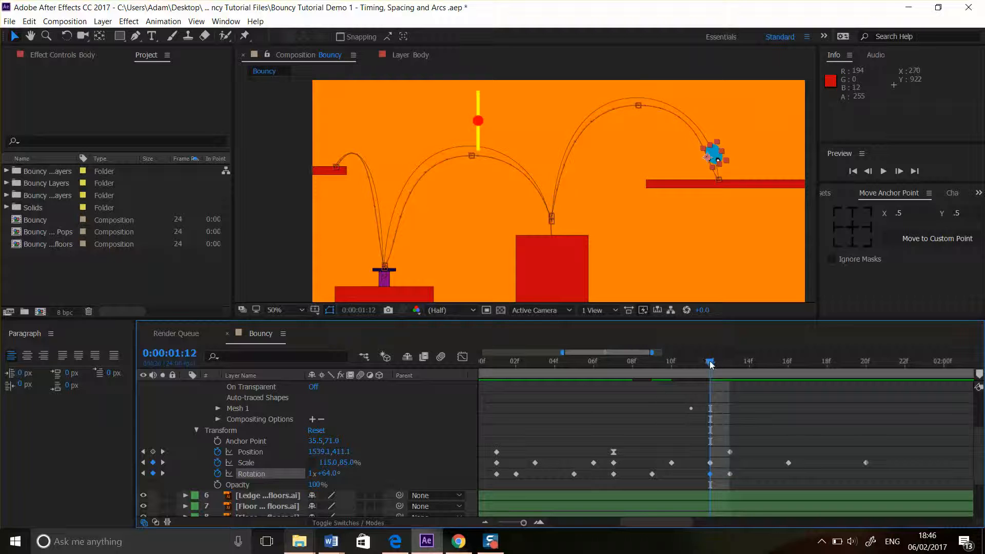
Step: Check the new spin, and at 0:00:01:13 set the ball body's Rotation to about 148° and Position Y to about 436.5
{"action": "left_click", "coordinate": [673, 362]}
{"action": "left_click", "coordinate": [651, 362]}
{"action": "left_click_drag", "start_coordinate": [656, 362], "coordinate": [730, 374]}
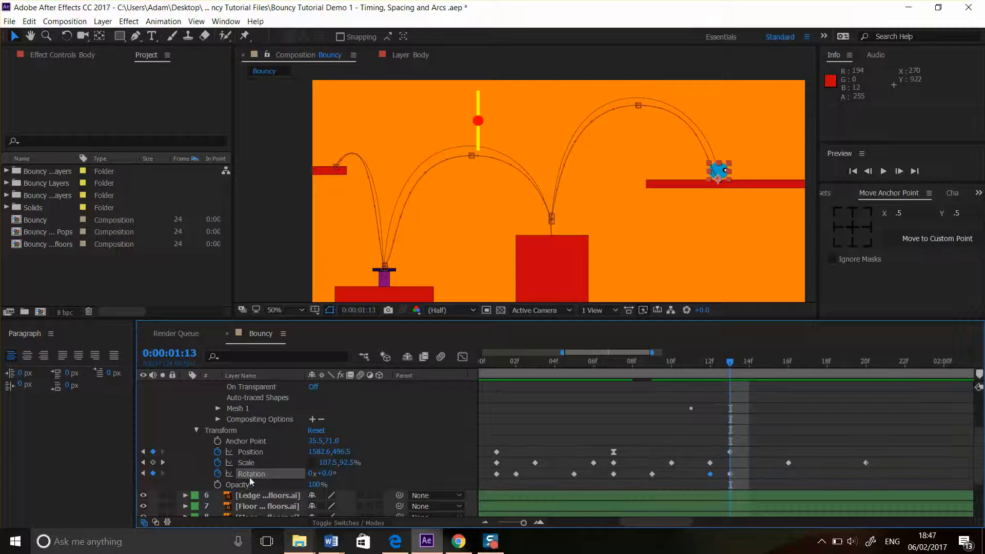
{"action": "left_click_drag", "start_coordinate": [328, 473], "coordinate": [354, 473]}
{"action": "left_click_drag", "start_coordinate": [425, 473], "coordinate": [422, 474]}
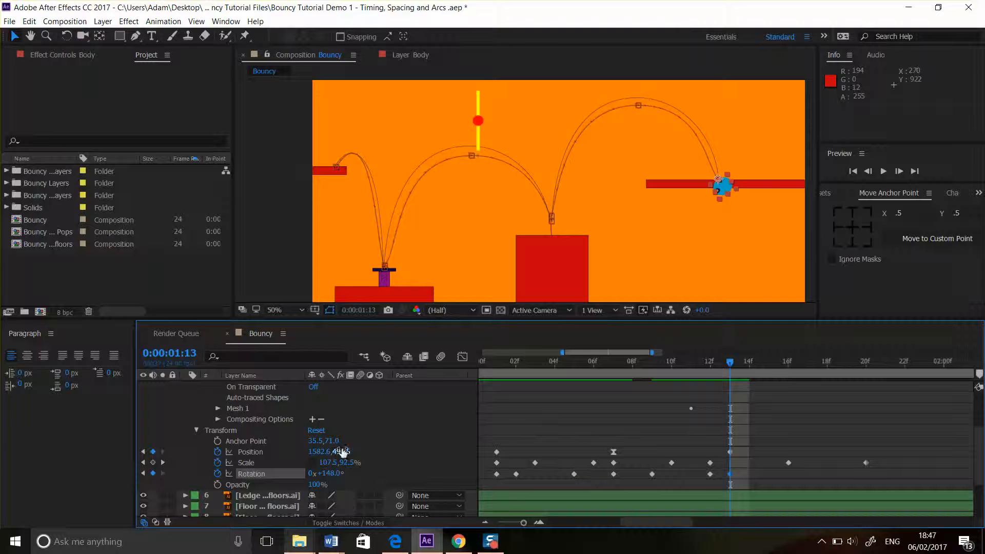
{"action": "left_click_drag", "start_coordinate": [344, 455], "coordinate": [303, 452]}
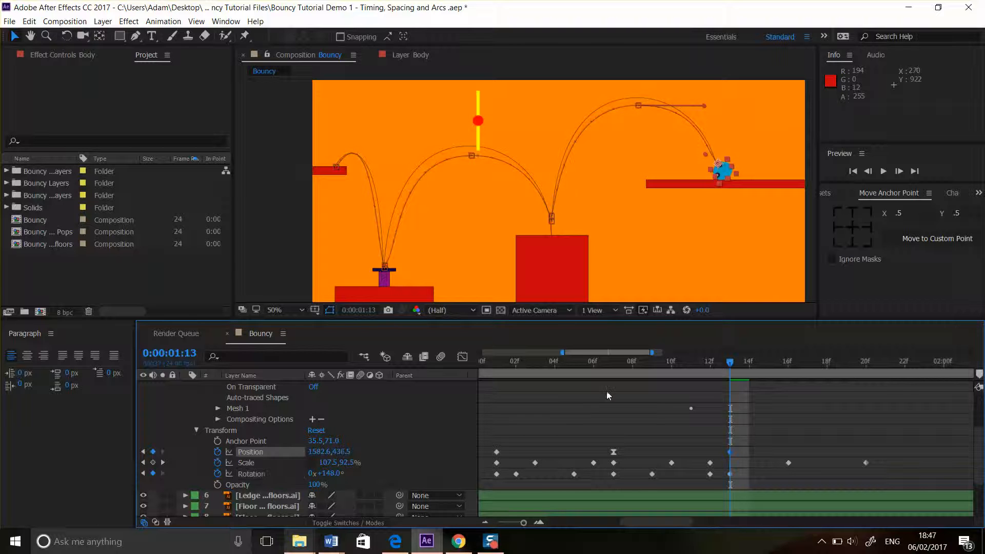
Step: Set the ball body to Rotation 180° and Position Y 427.5 at 0:00:01:14, and Rotation 1x+0° and Position Y 494.5 at 0:00:01:16
{"action": "mouse_move", "coordinate": [716, 364]}
{"action": "left_mouse_down"}
{"action": "mouse_move", "coordinate": [625, 371]}
{"action": "mouse_move", "coordinate": [743, 379]}
{"action": "left_mouse_up"}
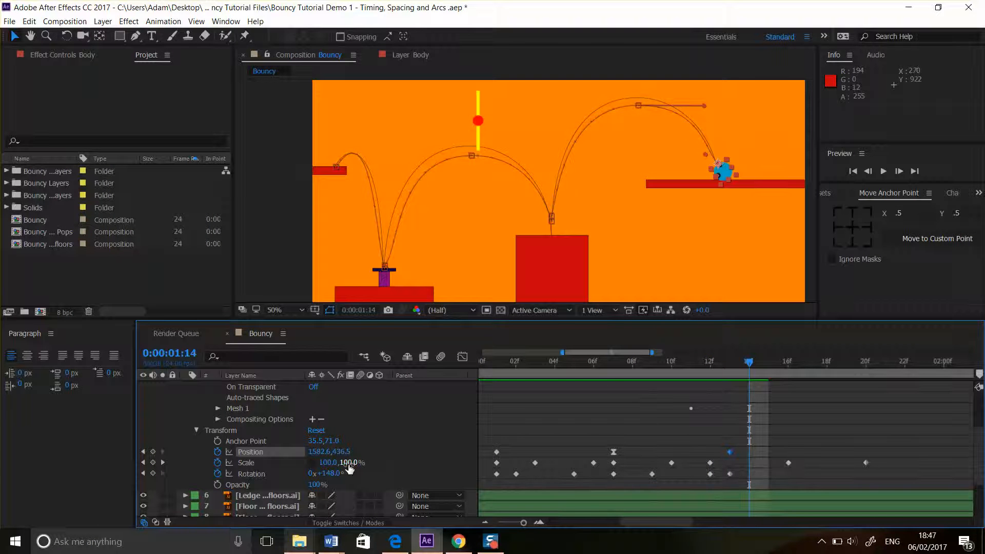
{"action": "left_click_drag", "start_coordinate": [334, 477], "coordinate": [346, 452]}
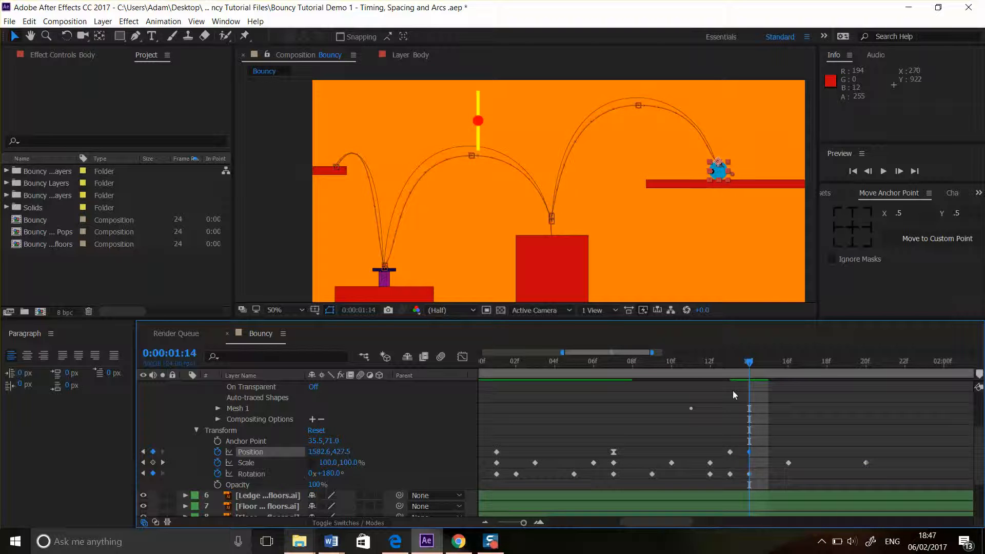
{"action": "left_click_drag", "start_coordinate": [769, 364], "coordinate": [793, 371]}
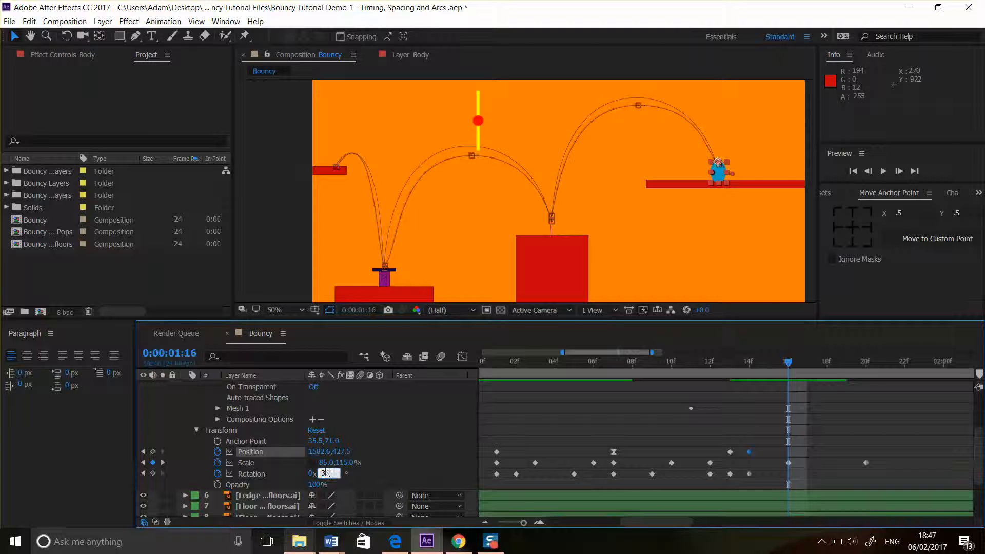
{"action": "key", "text": "Return"}
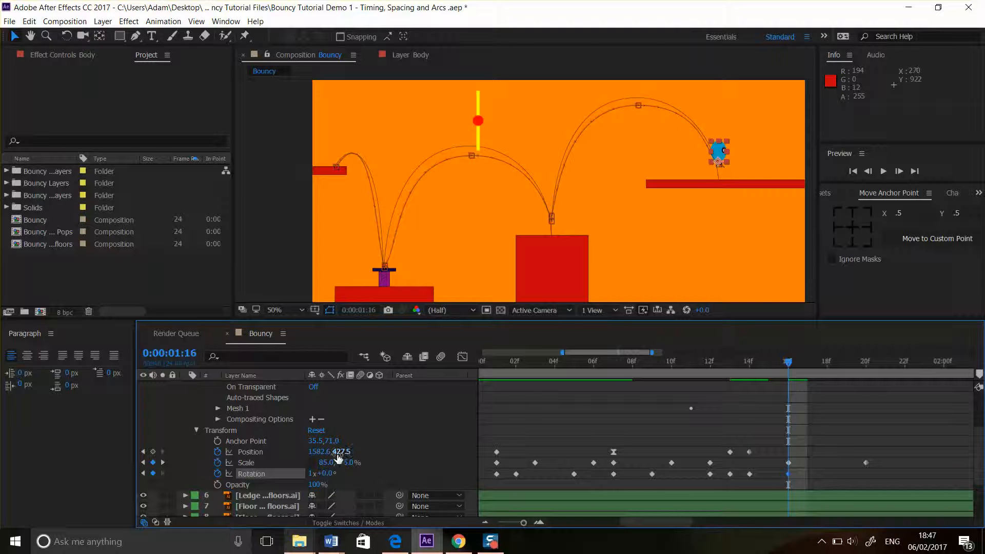
{"action": "left_click_drag", "start_coordinate": [333, 453], "coordinate": [378, 454]}
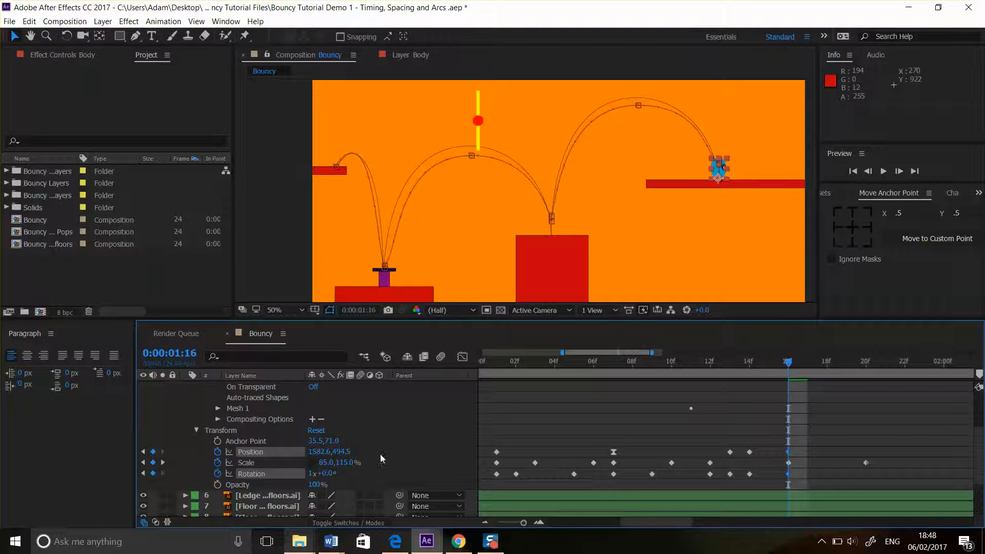
Step: Review the roll on the final ledge and set the ball body's Position X to about 1662.6 at 0:00:01:16
{"action": "left_click_drag", "start_coordinate": [783, 362], "coordinate": [808, 364]}
{"action": "left_click_drag", "start_coordinate": [718, 364], "coordinate": [762, 363]}
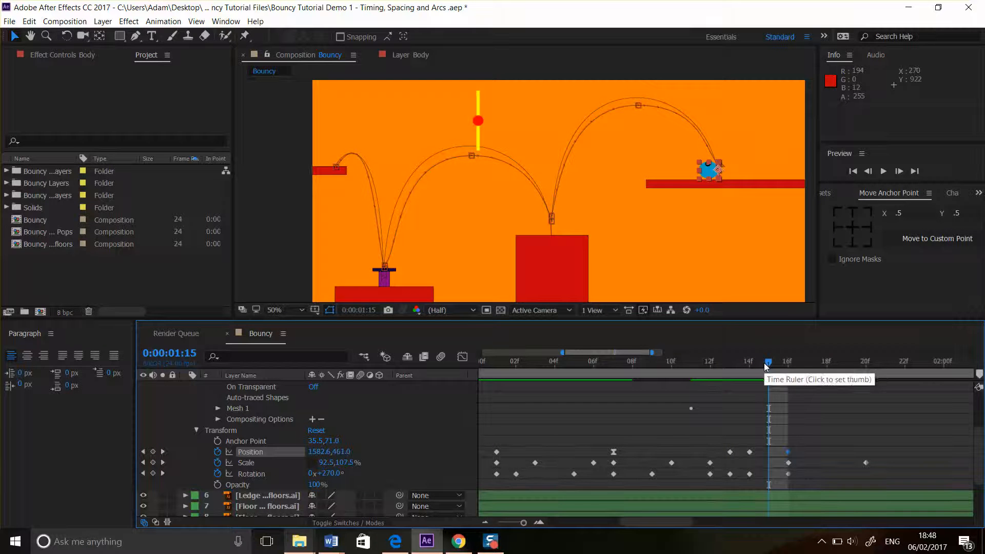
{"action": "left_click", "coordinate": [788, 364]}
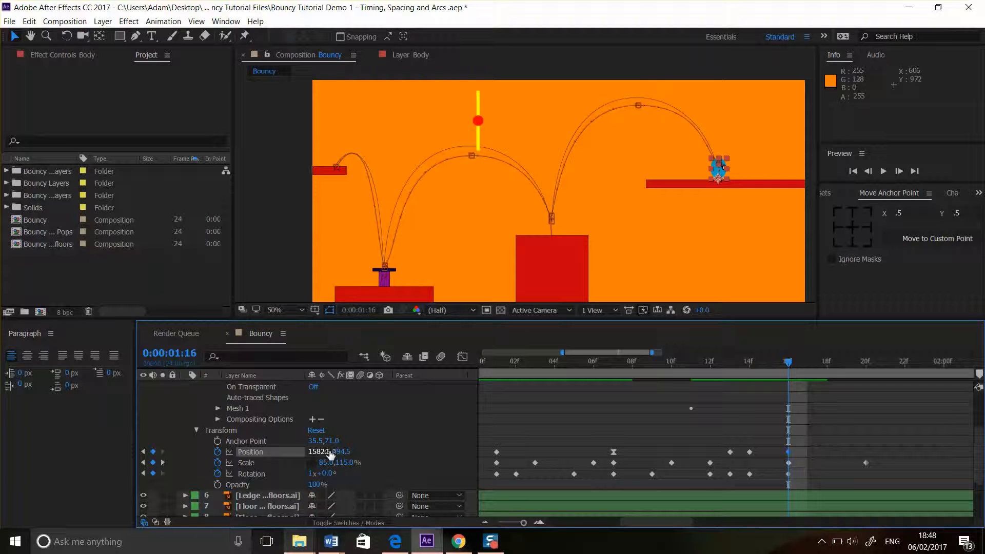
{"action": "left_click", "coordinate": [749, 363]}
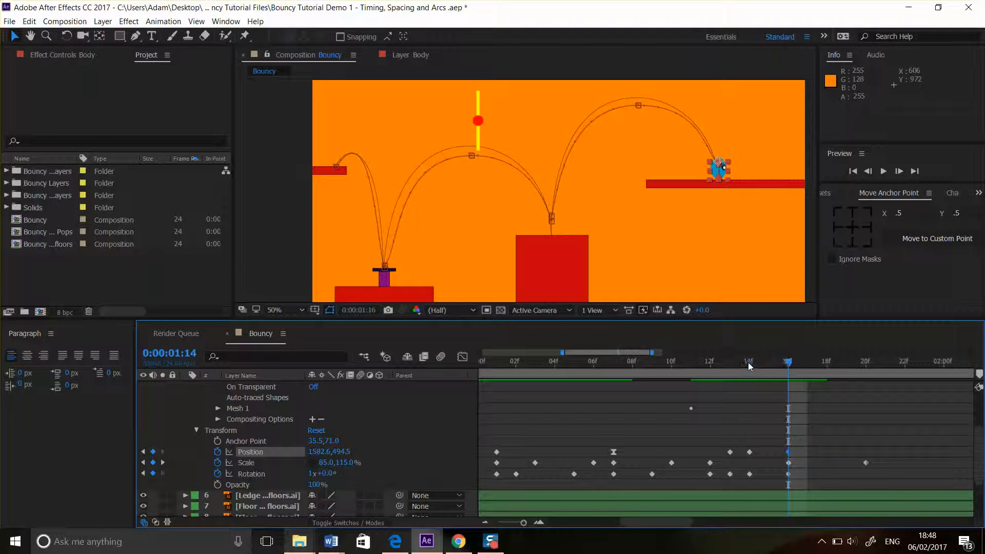
{"action": "left_click", "coordinate": [789, 361]}
{"action": "left_click_drag", "start_coordinate": [326, 451], "coordinate": [373, 451]}
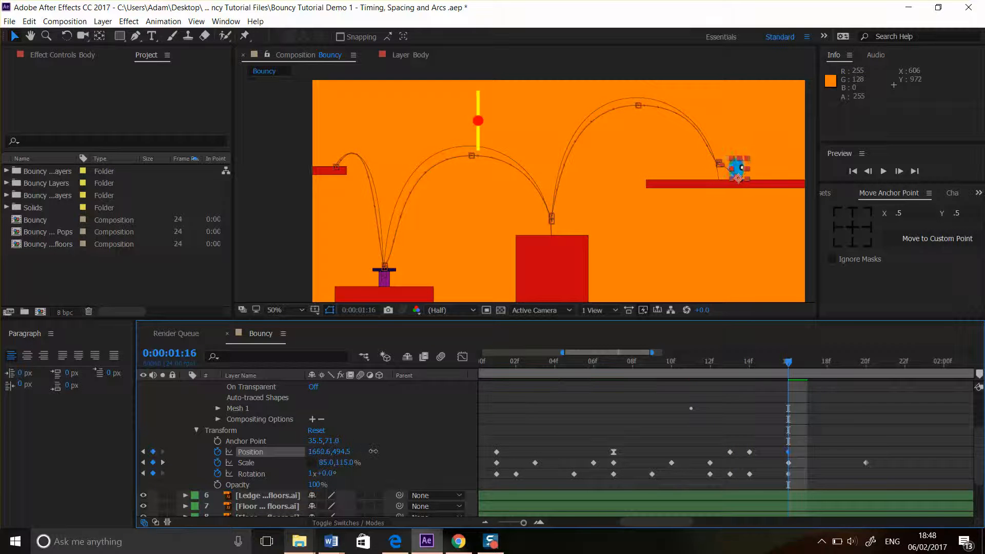
Step: Scrub through the final landing and play the preview to review the forward roll
{"action": "left_click_drag", "start_coordinate": [789, 366], "coordinate": [907, 374]}
{"action": "left_click", "coordinate": [885, 172]}
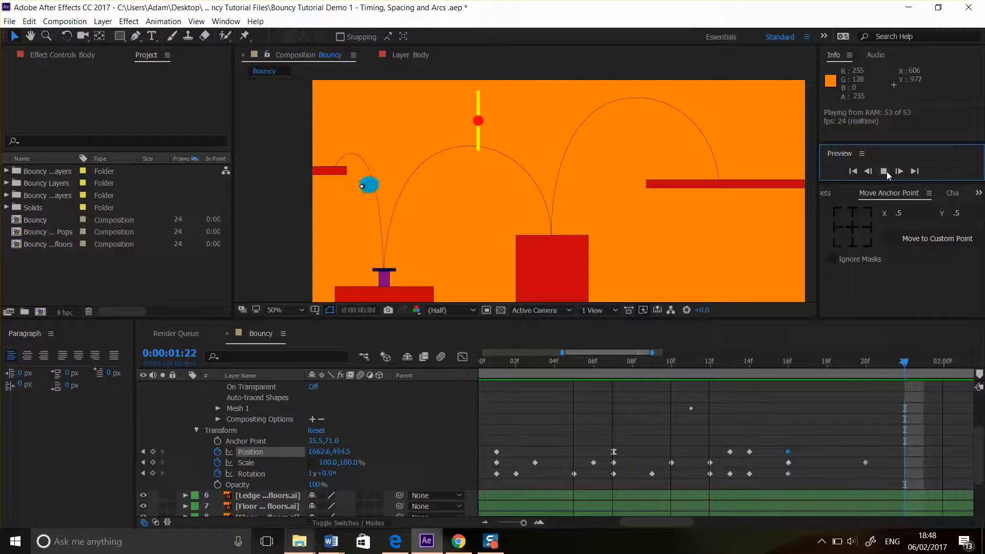
{"action": "left_click", "coordinate": [884, 171]}
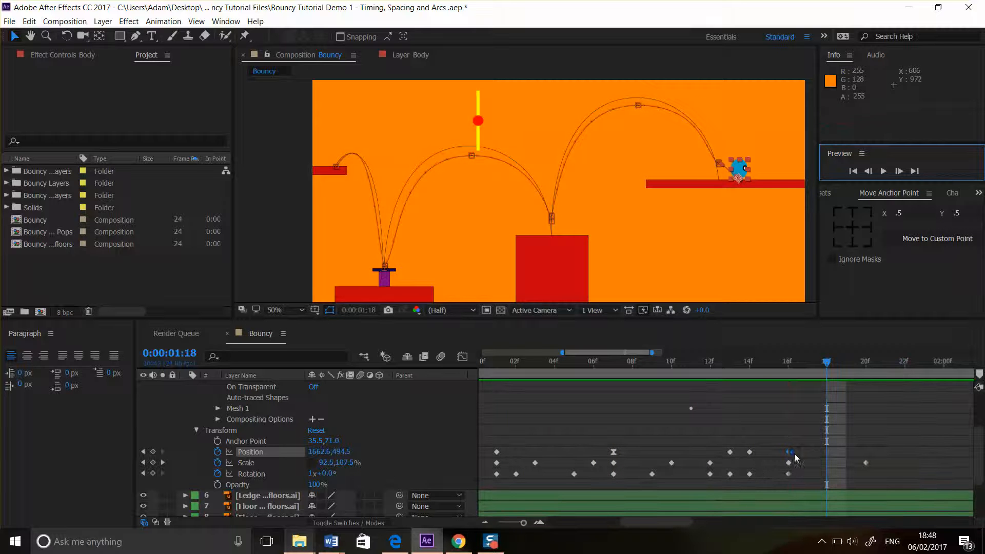
Step: Move the ball body's Position, Scale and Rotation keyframes from 0:00:01:16 to 0:00:01:17 to slow the final roll
{"action": "mouse_move", "coordinate": [795, 446]}
{"action": "left_mouse_down"}
{"action": "mouse_move", "coordinate": [783, 480]}
{"action": "mouse_move", "coordinate": [801, 452]}
{"action": "left_mouse_up"}
{"action": "key", "text": "Page_Up"}
{"action": "key", "text": "Page_Up"}
{"action": "key", "text": "Page_Up"}
Step: Play the preview again to check the retimed roll on the final ledge
{"action": "left_click", "coordinate": [681, 378]}
{"action": "left_click", "coordinate": [885, 174]}
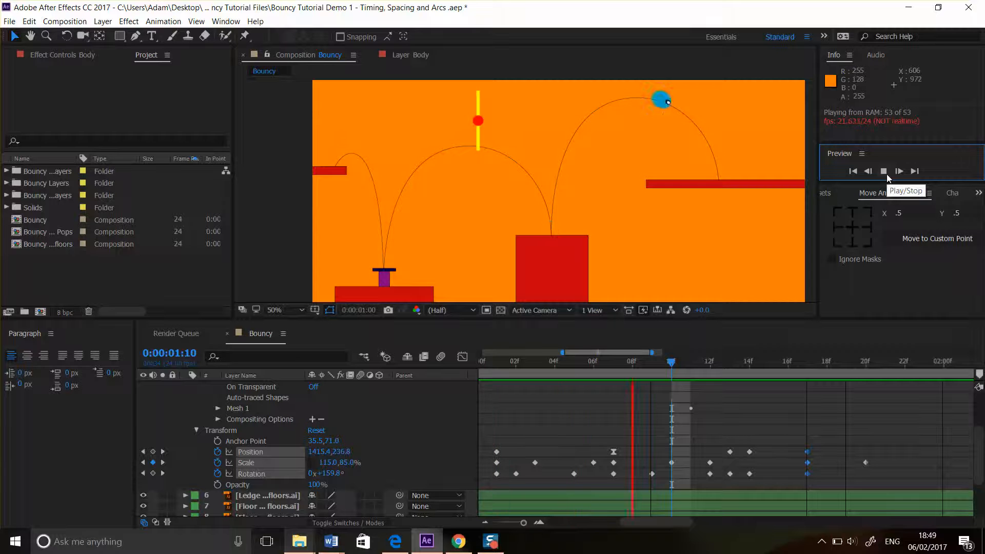
{"action": "left_click", "coordinate": [887, 174]}
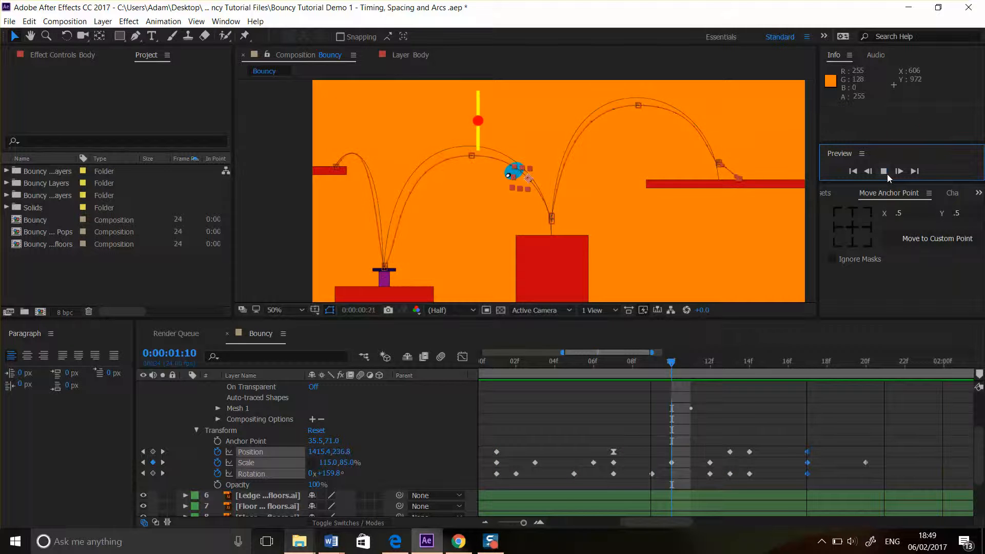
Step: Show more of the timeline and set the ball body's Scale to 80% by 120% at 0:00:01:23 for a settling stretch
{"action": "left_click_drag", "start_coordinate": [597, 352], "coordinate": [758, 368]}
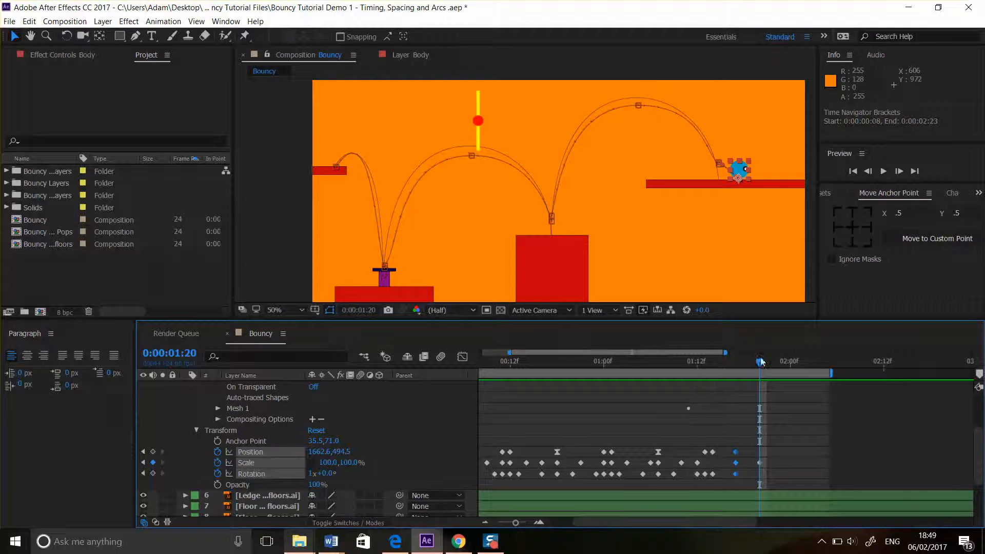
{"action": "left_click_drag", "start_coordinate": [739, 363], "coordinate": [771, 364]}
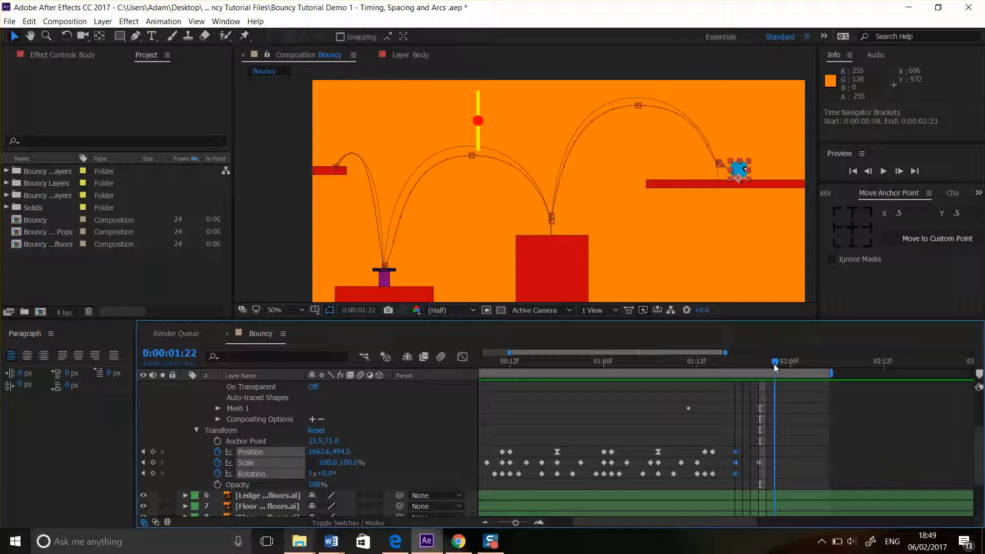
{"action": "left_click_drag", "start_coordinate": [777, 364], "coordinate": [779, 364]}
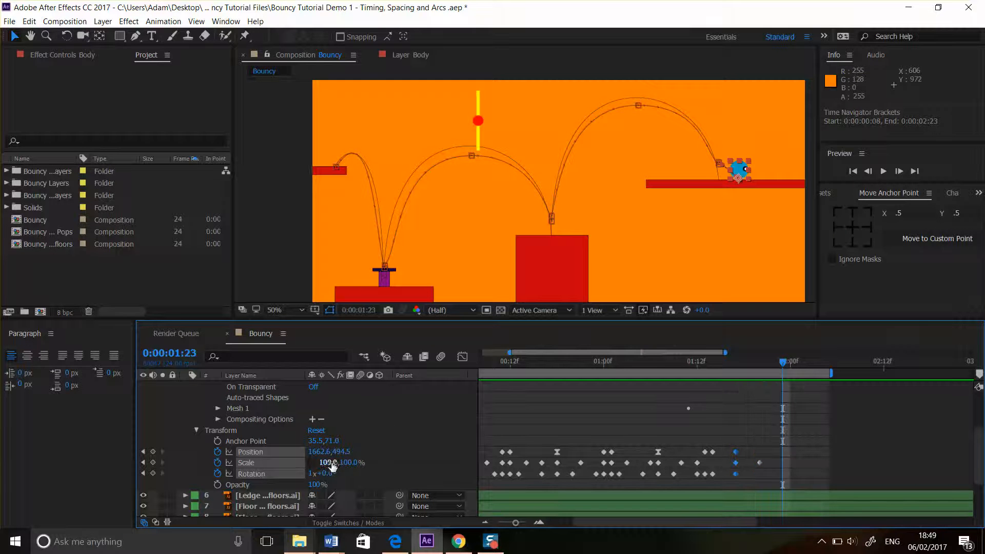
{"action": "left_click_drag", "start_coordinate": [350, 462], "coordinate": [361, 463]}
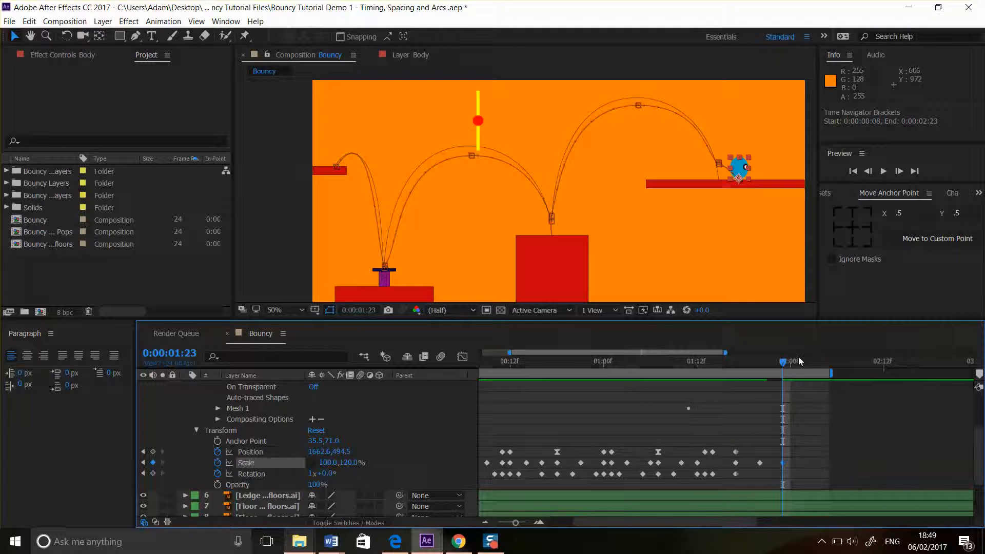
{"action": "left_click_drag", "start_coordinate": [324, 462], "coordinate": [316, 465]}
Step: Return the ball body's Scale to 100% by 100% at 0:00:02:05 and play the preview
{"action": "left_click_drag", "start_coordinate": [786, 362], "coordinate": [829, 366]}
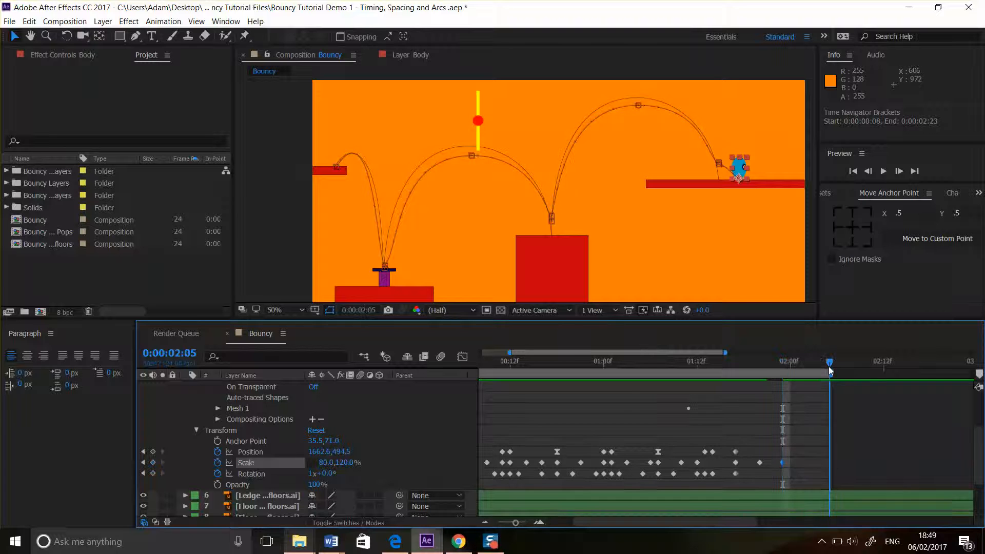
{"action": "left_click", "coordinate": [334, 461]}
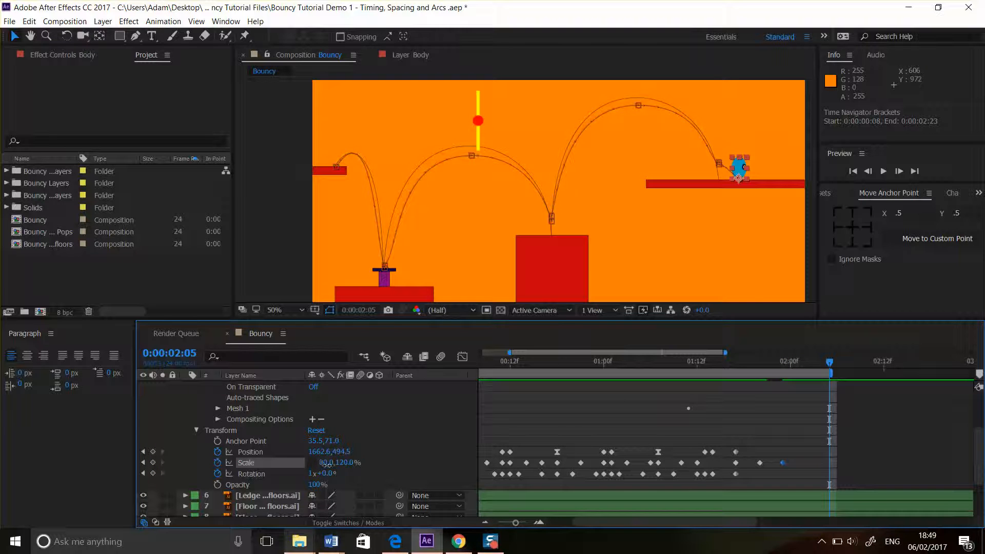
{"action": "type", "text": "100"}
{"action": "key", "text": "Return"}
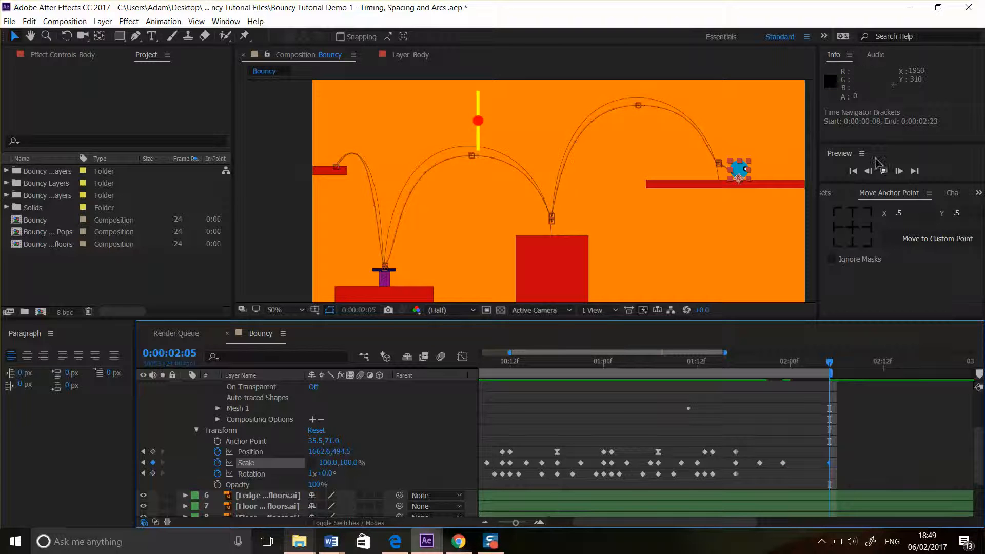
{"action": "left_click", "coordinate": [882, 174]}
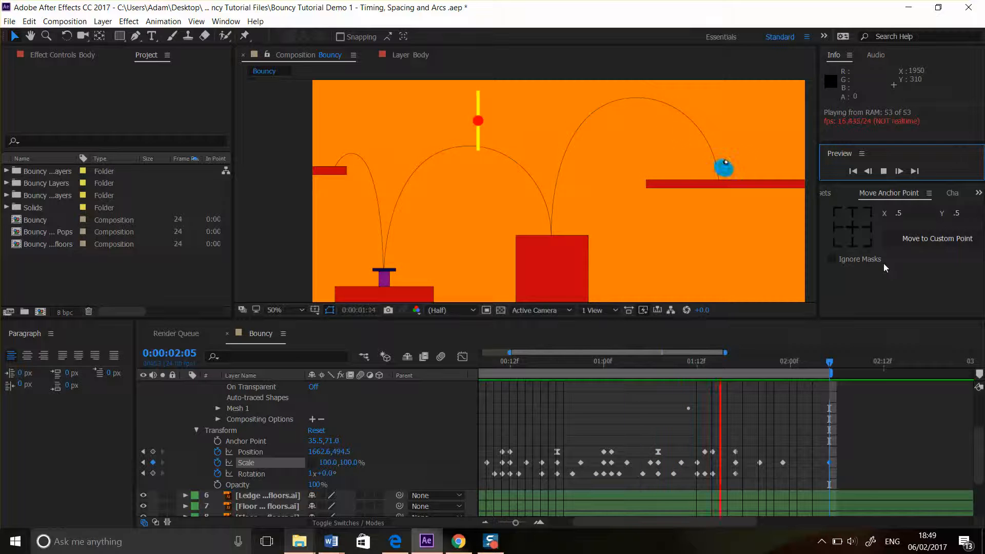
Step: Move the ball body's Position, Scale and Rotation keyframes from 0:00:01:17 to 0:00:01:19, shifting the following two Scale keyframes along, and play the preview
{"action": "left_click", "coordinate": [883, 171]}
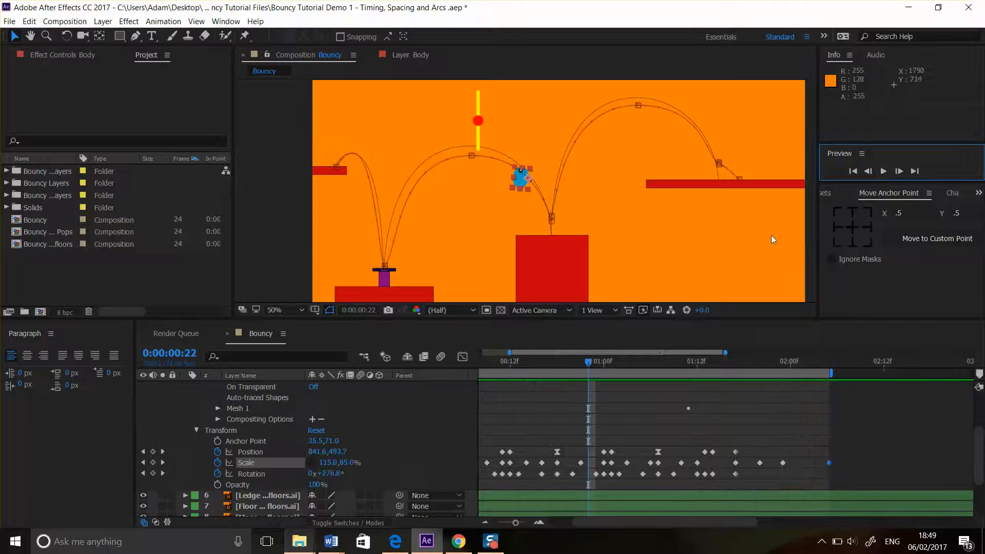
{"action": "left_click_drag", "start_coordinate": [691, 365], "coordinate": [716, 371]}
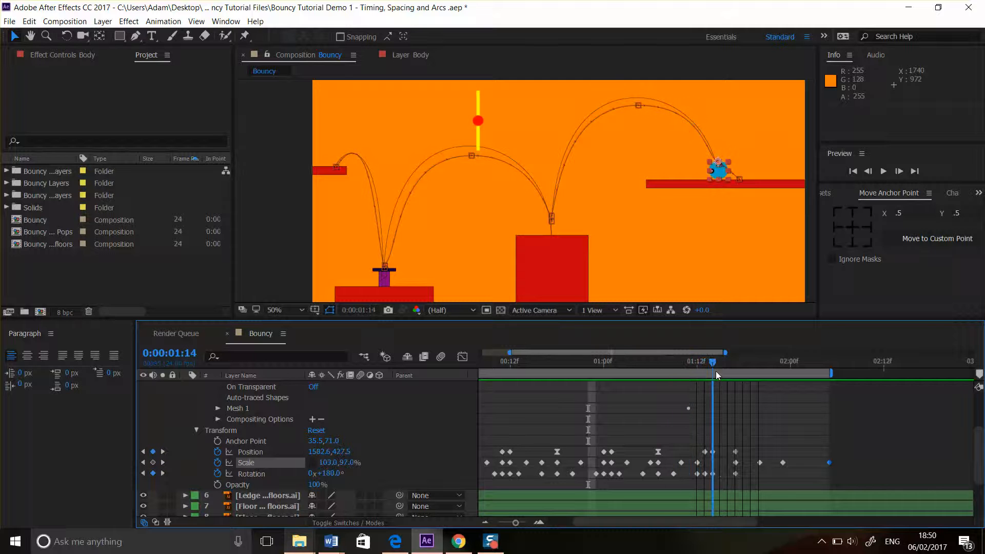
{"action": "left_click", "coordinate": [733, 365]}
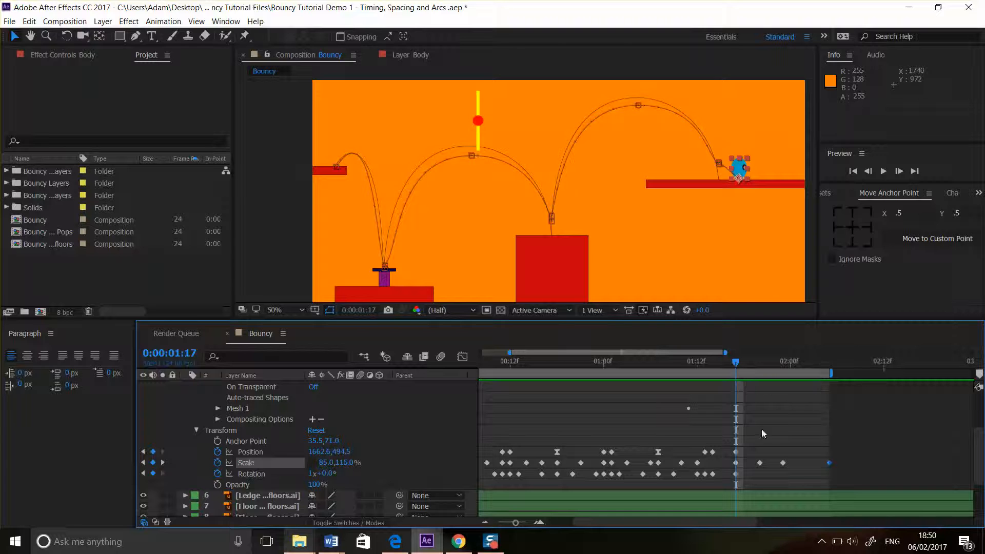
{"action": "left_click", "coordinate": [745, 473]}
{"action": "left_click_drag", "start_coordinate": [729, 438], "coordinate": [789, 487]}
{"action": "left_click_drag", "start_coordinate": [736, 463], "coordinate": [754, 463]}
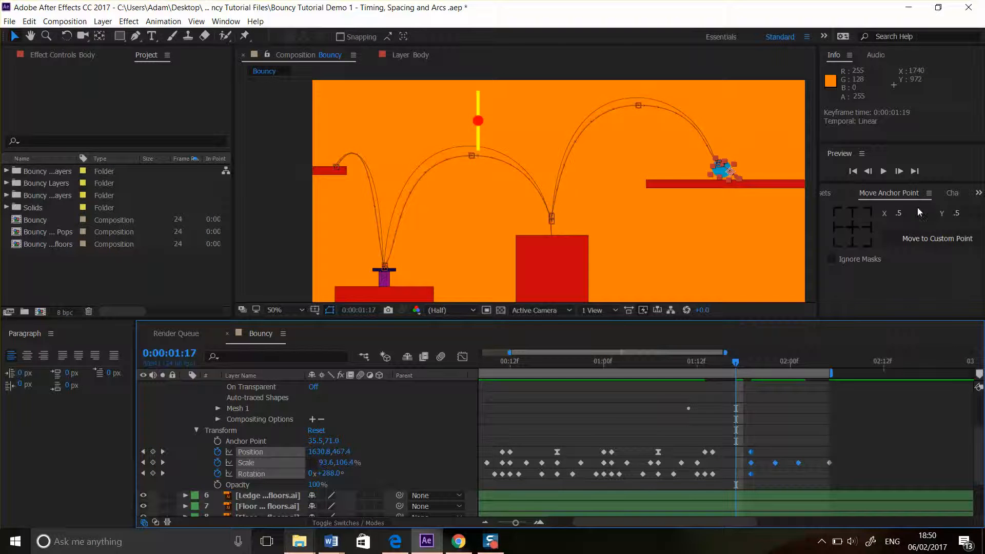
{"action": "left_click", "coordinate": [888, 172]}
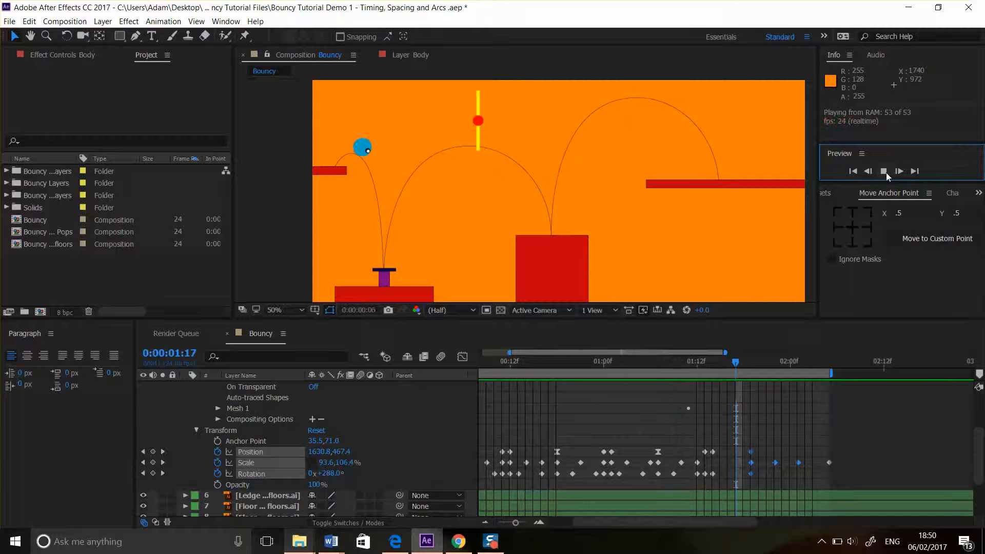
{"action": "left_click", "coordinate": [884, 172]}
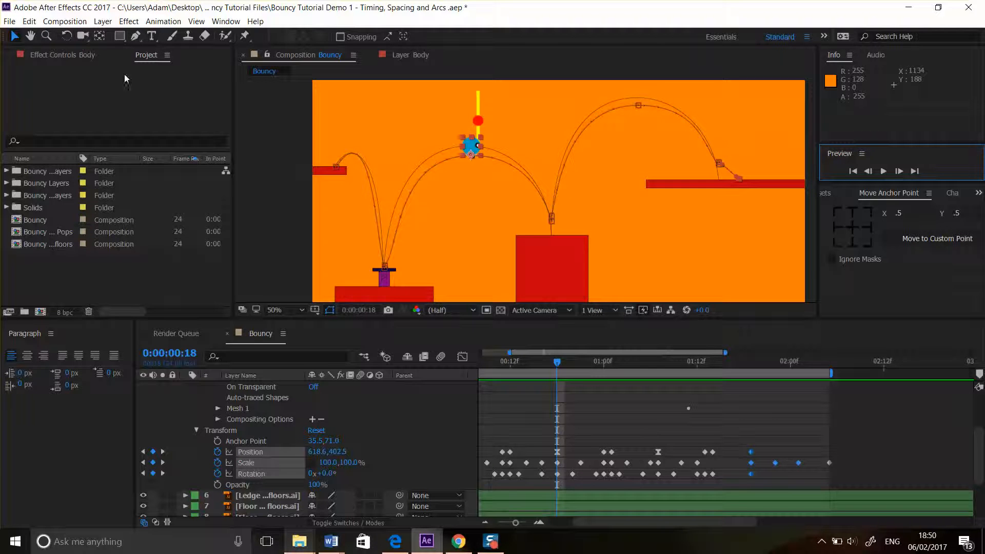
Step: Collapse the Body layer's properties and make the Tail 1 to Tail 4 layers visible at the first frame
{"action": "scroll", "coordinate": [380, 403], "scroll_direction": "up", "scroll_amount": 3}
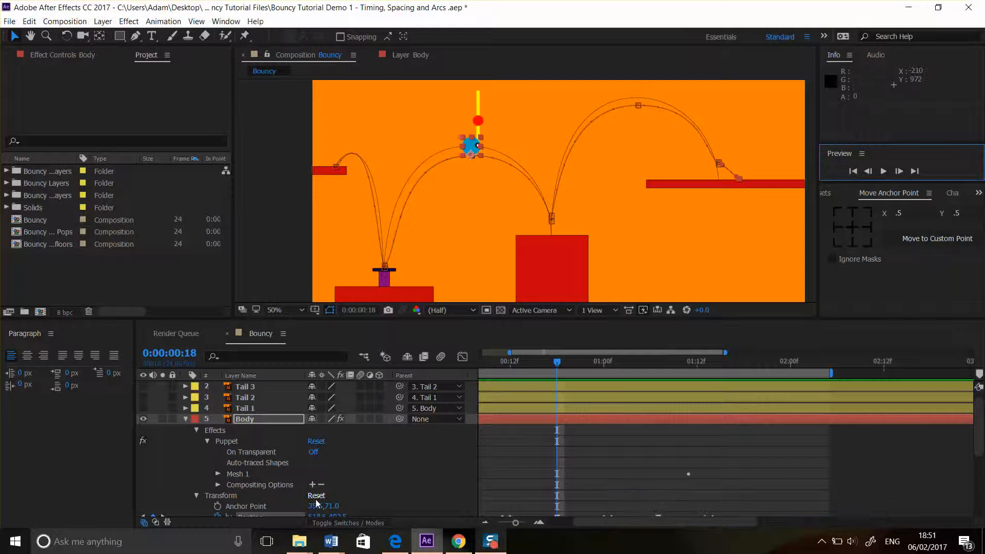
{"action": "scroll", "coordinate": [287, 487], "scroll_direction": "up", "scroll_amount": 1}
{"action": "left_click", "coordinate": [185, 430]}
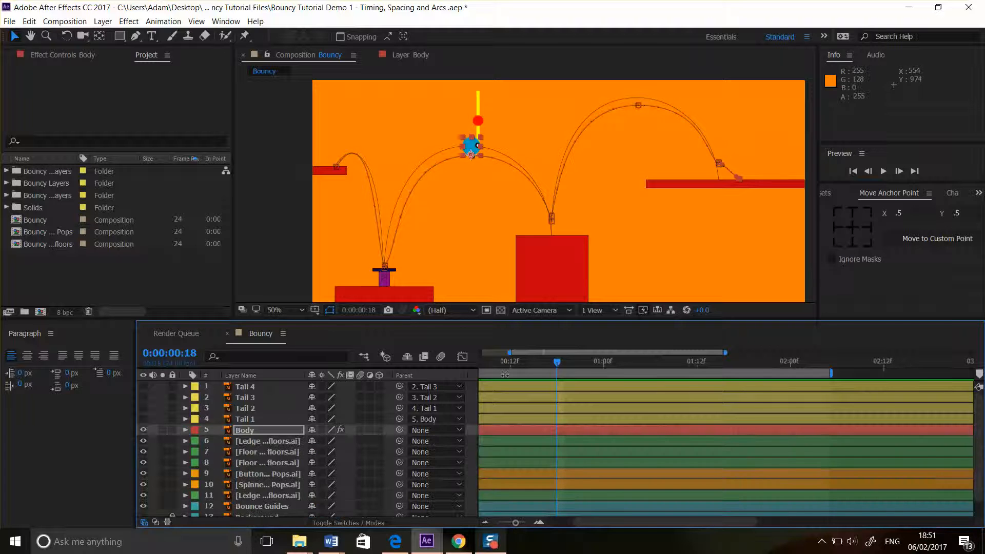
{"action": "left_click_drag", "start_coordinate": [497, 362], "coordinate": [353, 362]}
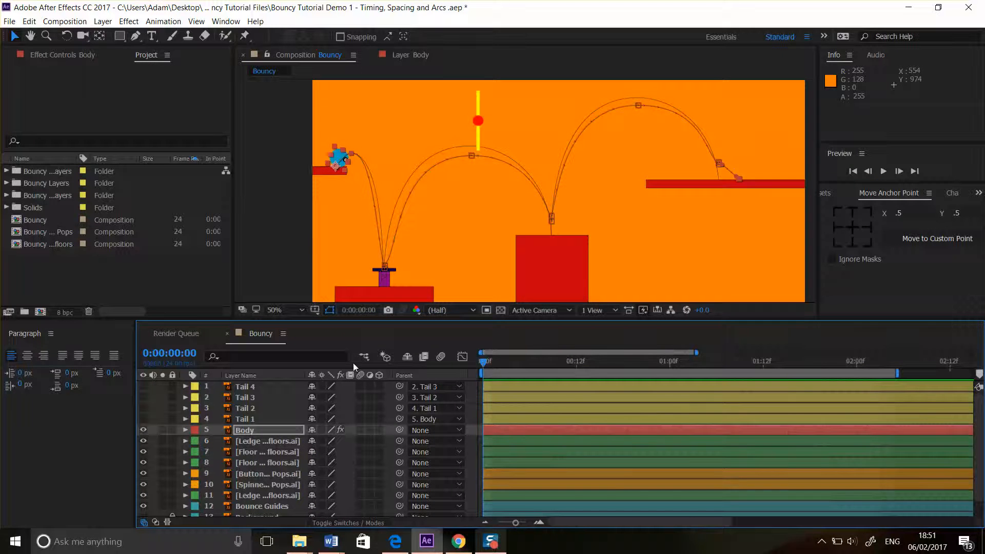
{"action": "left_click", "coordinate": [144, 388]}
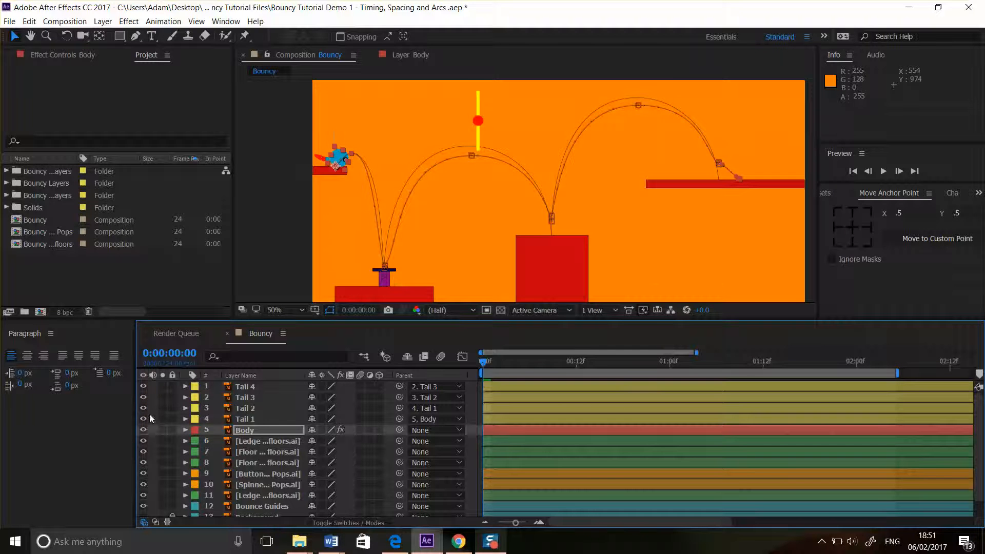
Step: Examine the character's individual tail segments close up on the first ledge
{"action": "key", "text": "period"}
{"action": "key", "text": "period"}
{"action": "key", "text": "period"}
{"action": "scroll", "coordinate": [763, 235], "scroll_direction": "down", "scroll_amount": 2}
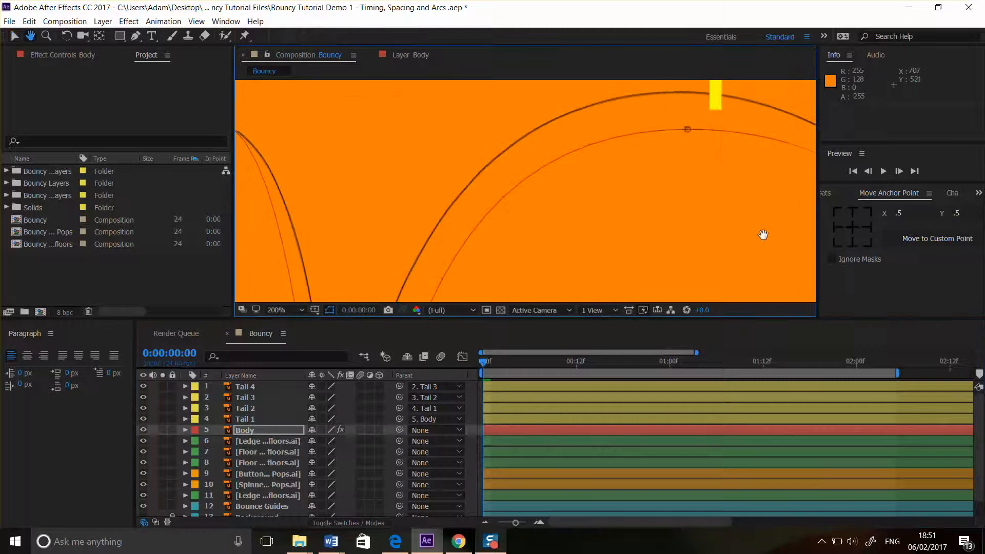
{"action": "scroll", "coordinate": [445, 198], "scroll_direction": "up", "scroll_amount": 2}
{"action": "scroll", "coordinate": [445, 198], "scroll_direction": "down", "scroll_amount": 1}
{"action": "left_click_drag", "start_coordinate": [391, 200], "coordinate": [809, 202]}
{"action": "scroll", "coordinate": [590, 187], "scroll_direction": "up", "scroll_amount": 1}
{"action": "left_click_drag", "start_coordinate": [589, 186], "coordinate": [523, 258]}
{"action": "left_click", "coordinate": [410, 158]}
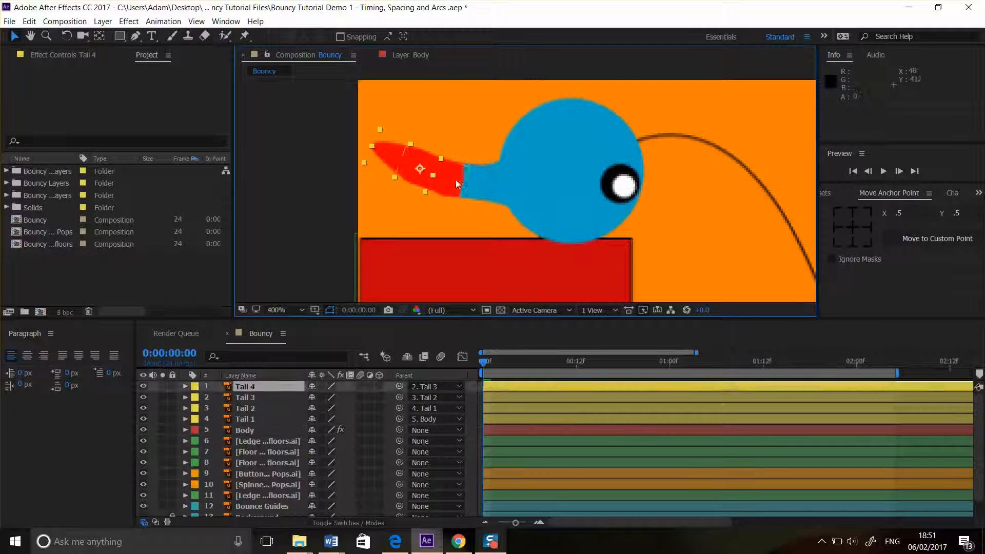
{"action": "left_click", "coordinate": [478, 182]}
{"action": "left_click", "coordinate": [487, 186]}
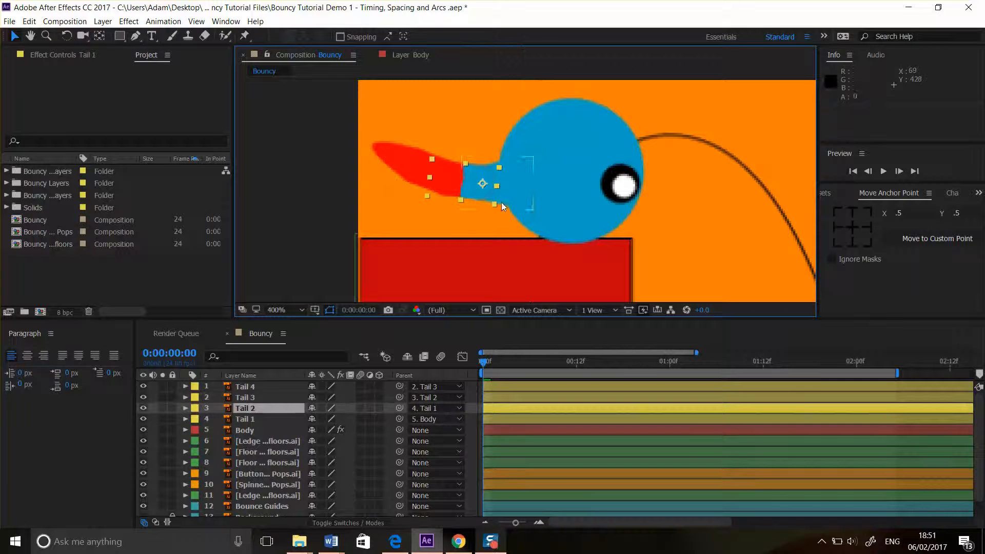
{"action": "left_click", "coordinate": [501, 202]}
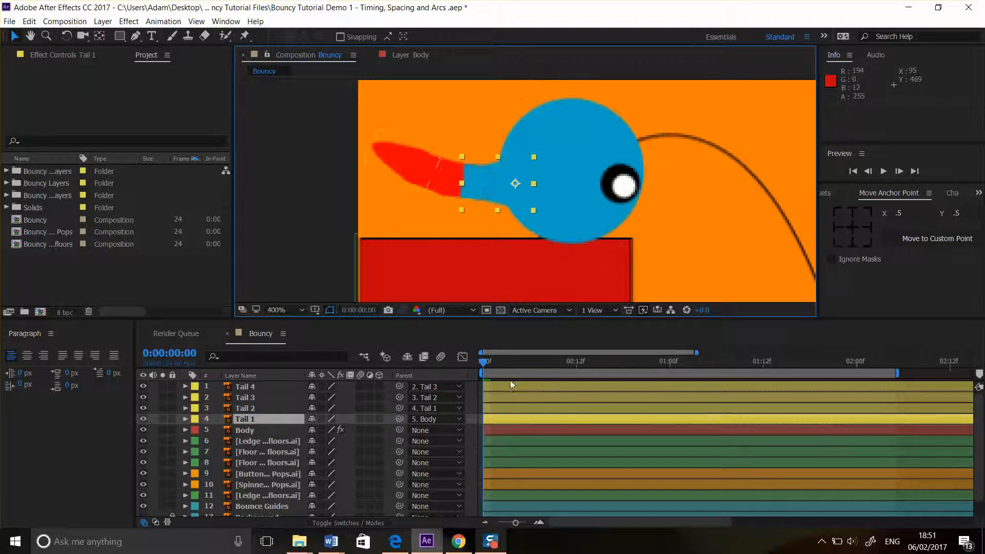
Step: Examine how the tail follows the body between 0:00:00:00 and 0:00:00:06
{"action": "left_click", "coordinate": [495, 362]}
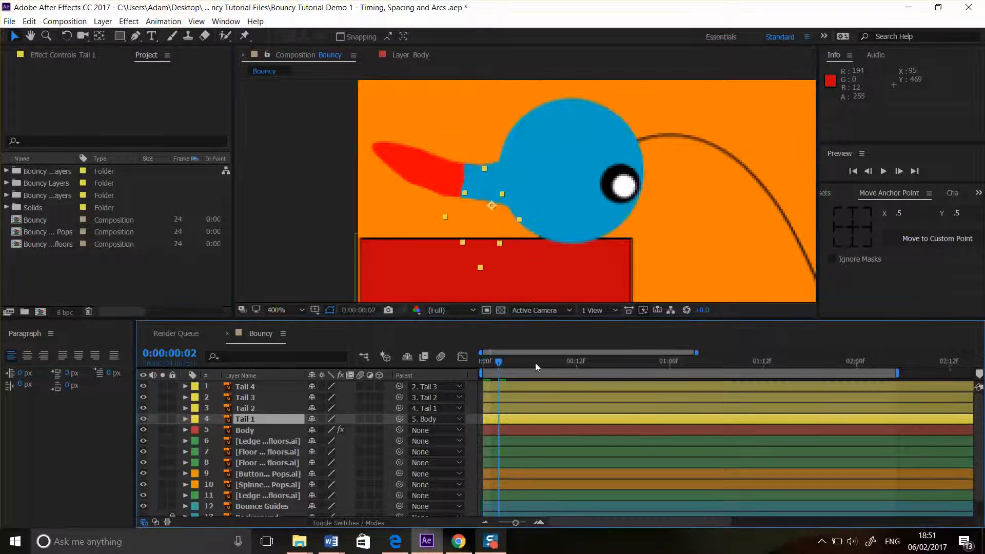
{"action": "left_click", "coordinate": [533, 362]}
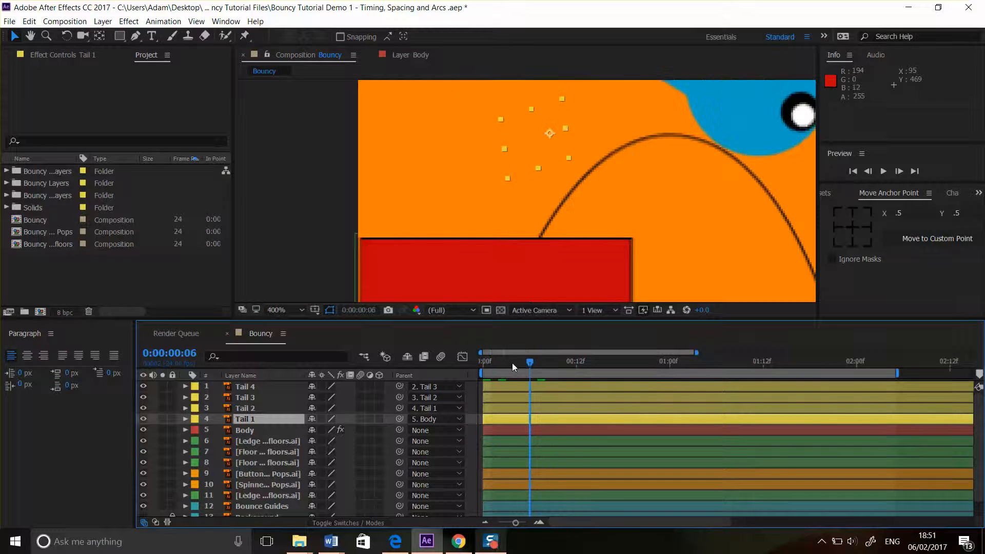
{"action": "left_click_drag", "start_coordinate": [512, 363], "coordinate": [502, 362]}
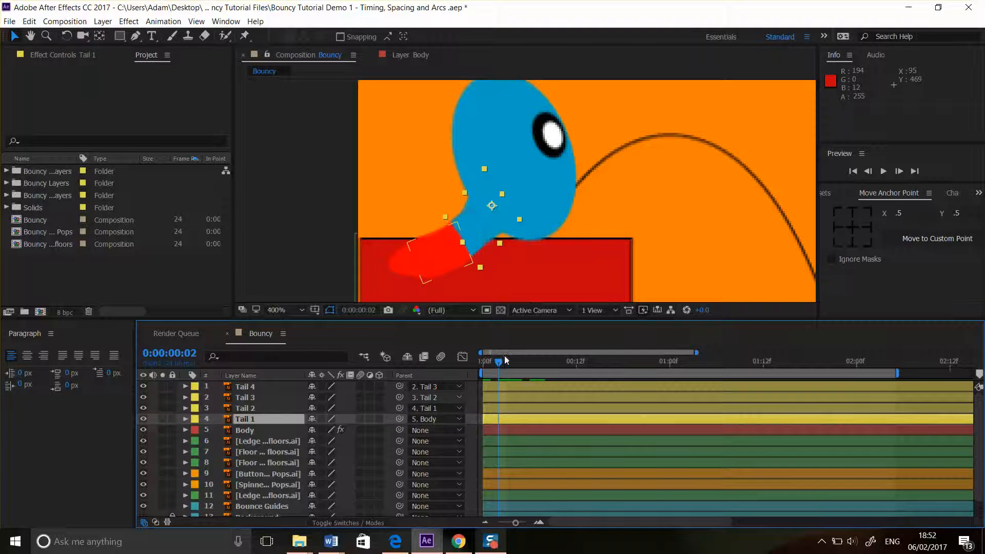
{"action": "left_click", "coordinate": [481, 364]}
{"action": "left_click", "coordinate": [490, 366]}
{"action": "left_click", "coordinate": [482, 364]}
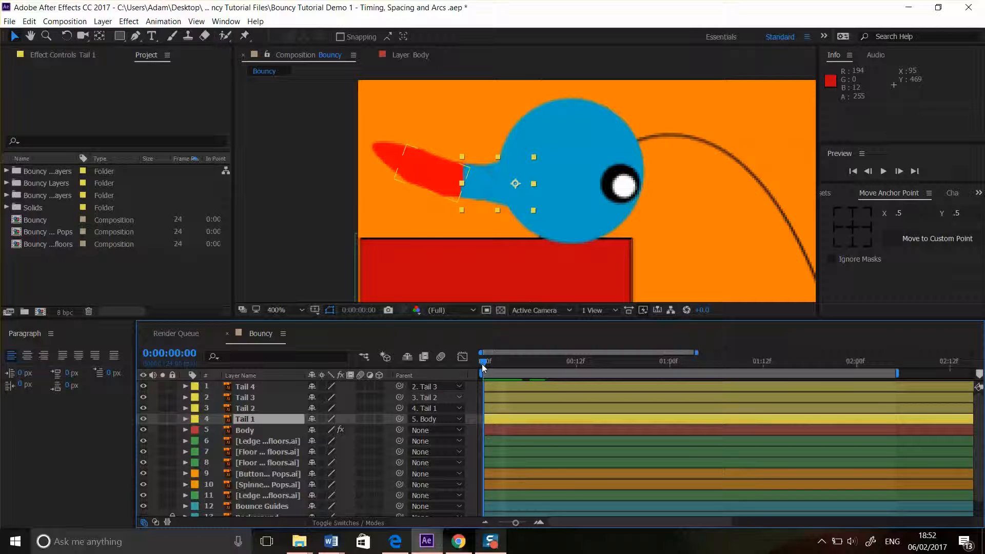
{"action": "left_click", "coordinate": [497, 365]}
{"action": "left_click_drag", "start_coordinate": [497, 366], "coordinate": [482, 365]}
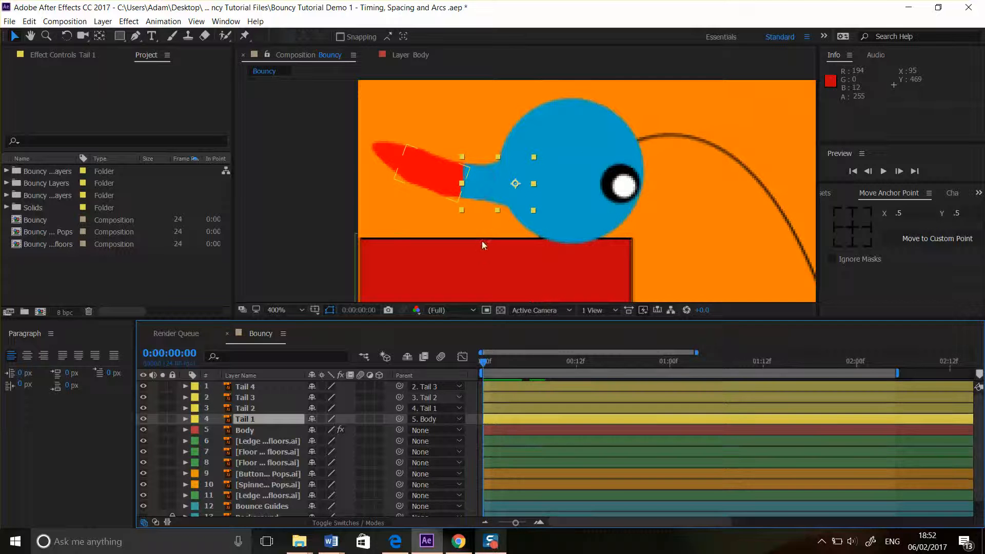
Step: Activate the Rotation tool and expand the transform properties of the Tail 1 to Tail 4 layers
{"action": "left_click", "coordinate": [67, 38]}
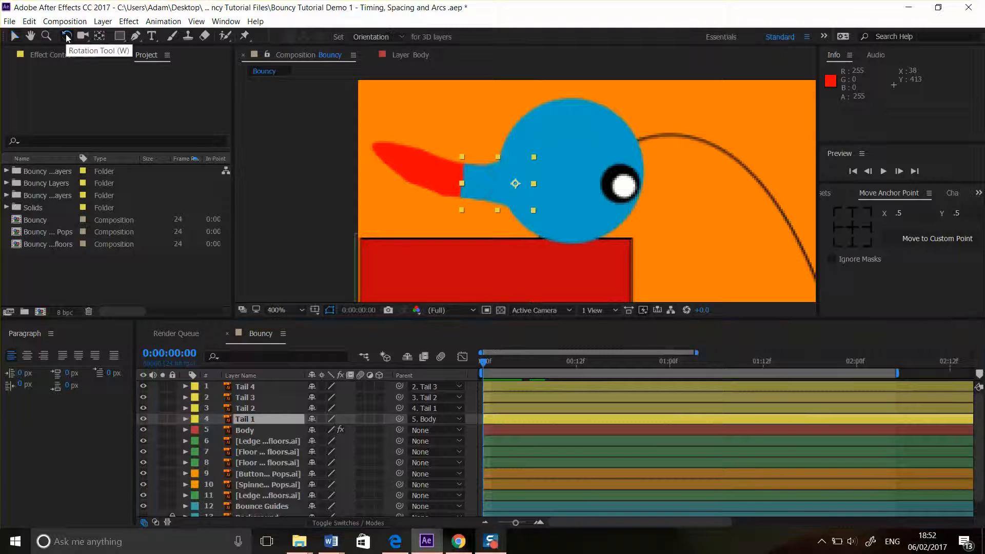
{"action": "left_click", "coordinate": [256, 386], "text": "shift"}
{"action": "left_click", "coordinate": [186, 385]}
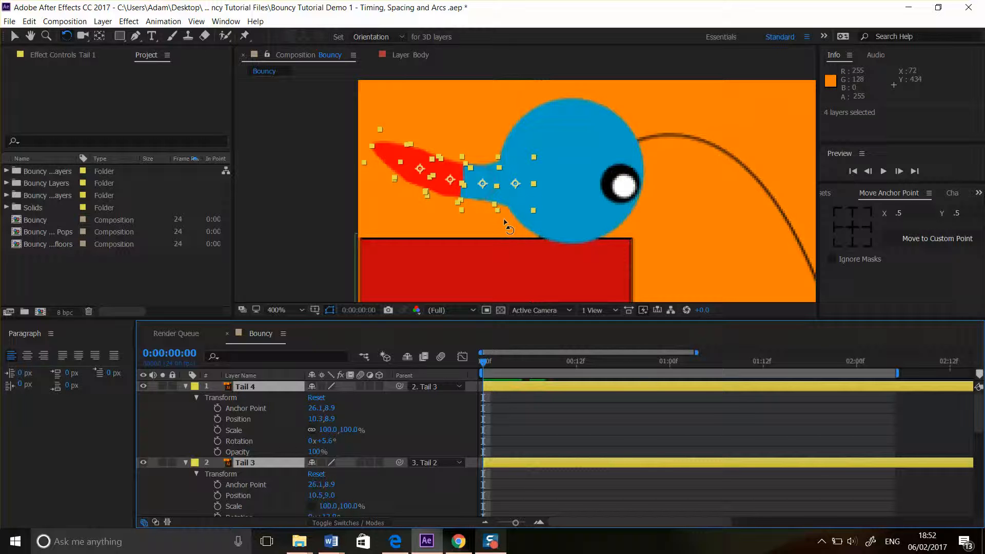
{"action": "left_click", "coordinate": [421, 435]}
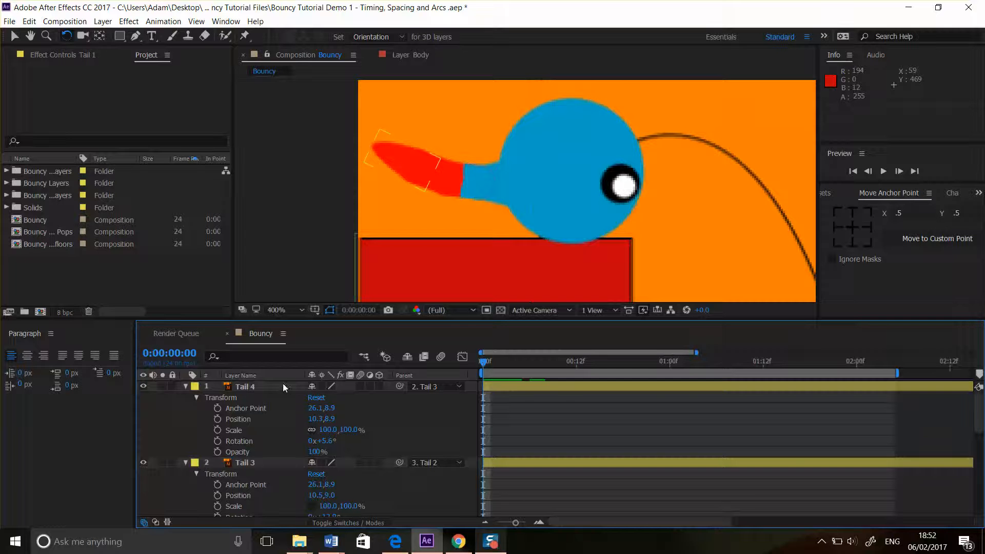
Step: Rotate the Tail 1 layer down to about -68.4° and start keyframing its Rotation at 0:00:00:00
{"action": "left_click", "coordinate": [209, 386]}
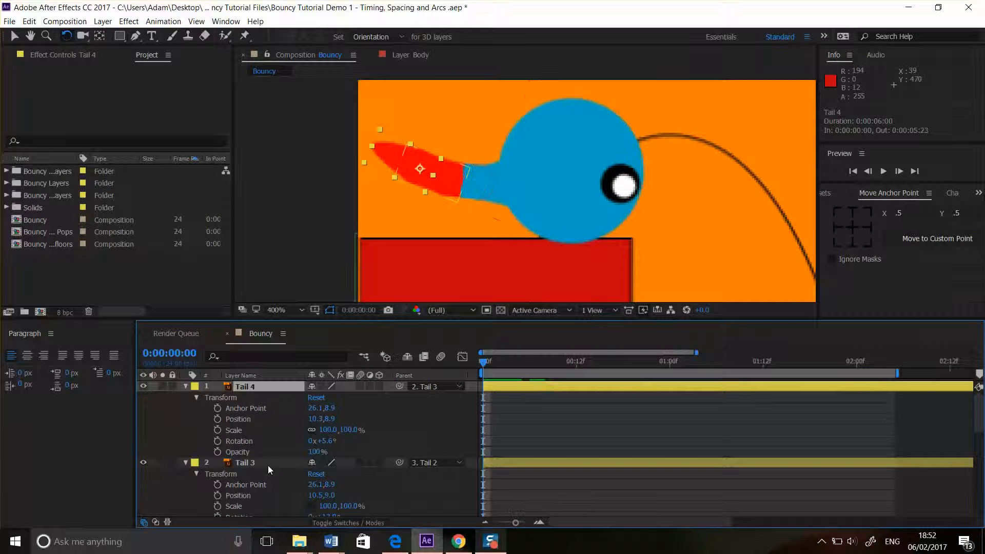
{"action": "key", "text": "ctrl+Down"}
{"action": "key", "text": "ctrl+Down"}
{"action": "key", "text": "ctrl+Down"}
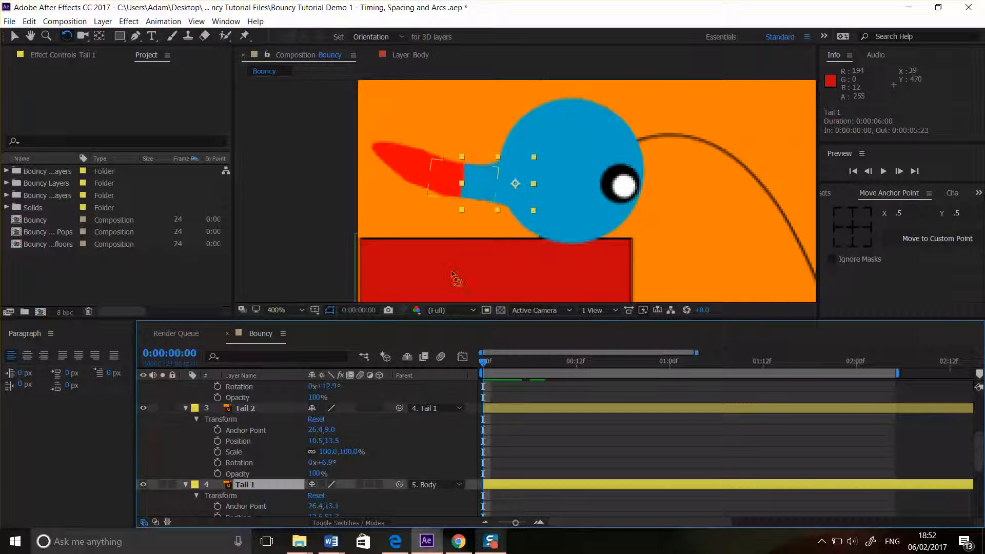
{"action": "left_click_drag", "start_coordinate": [463, 210], "coordinate": [500, 240]}
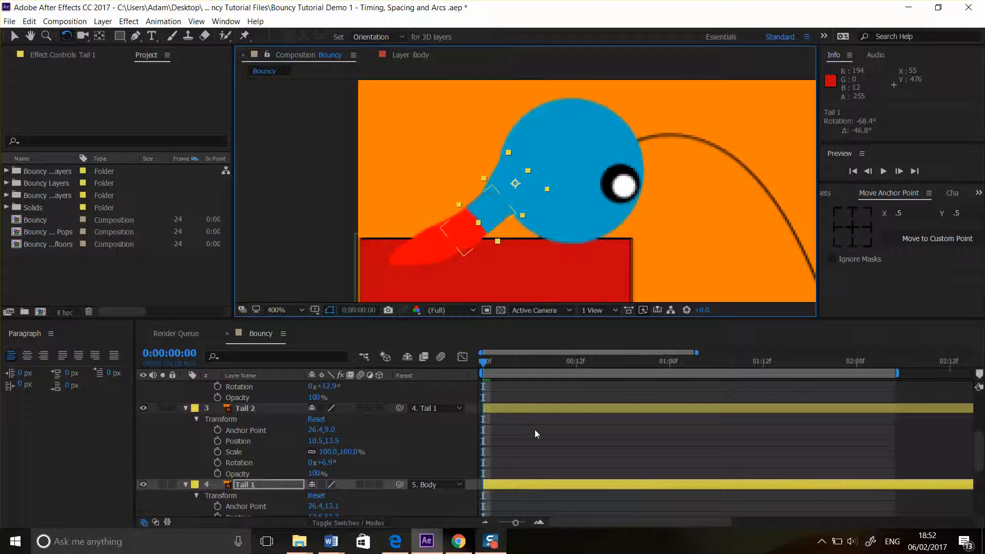
{"action": "scroll", "coordinate": [534, 430], "scroll_direction": "down", "scroll_amount": 3}
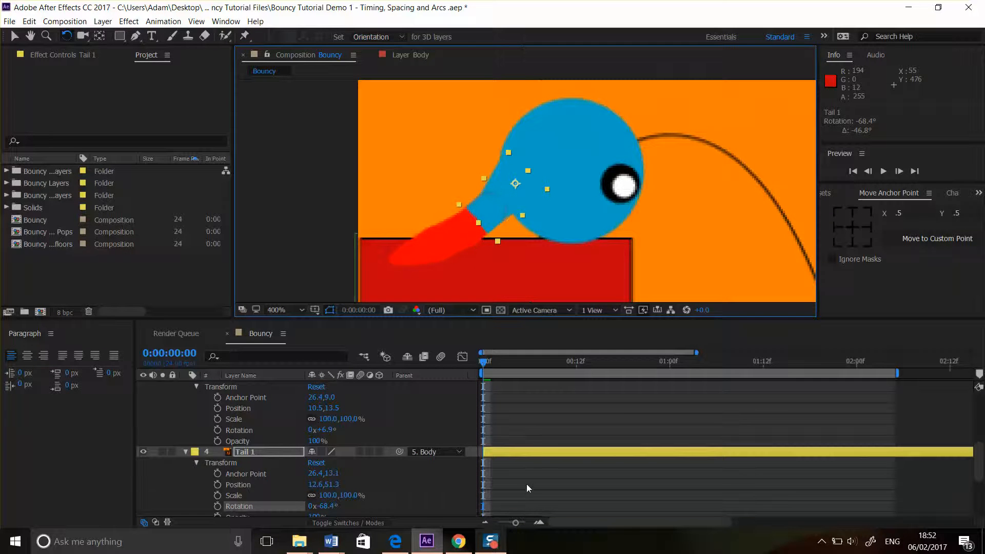
{"action": "scroll", "coordinate": [526, 484], "scroll_direction": "down", "scroll_amount": 3}
{"action": "left_click", "coordinate": [218, 473]}
Step: Rotate the Tail 2 layer to about 21.9° and start keyframing its Rotation at 0:00:00:00
{"action": "scroll", "coordinate": [540, 467], "scroll_direction": "up", "scroll_amount": 3}
{"action": "scroll", "coordinate": [275, 454], "scroll_direction": "up", "scroll_amount": 3}
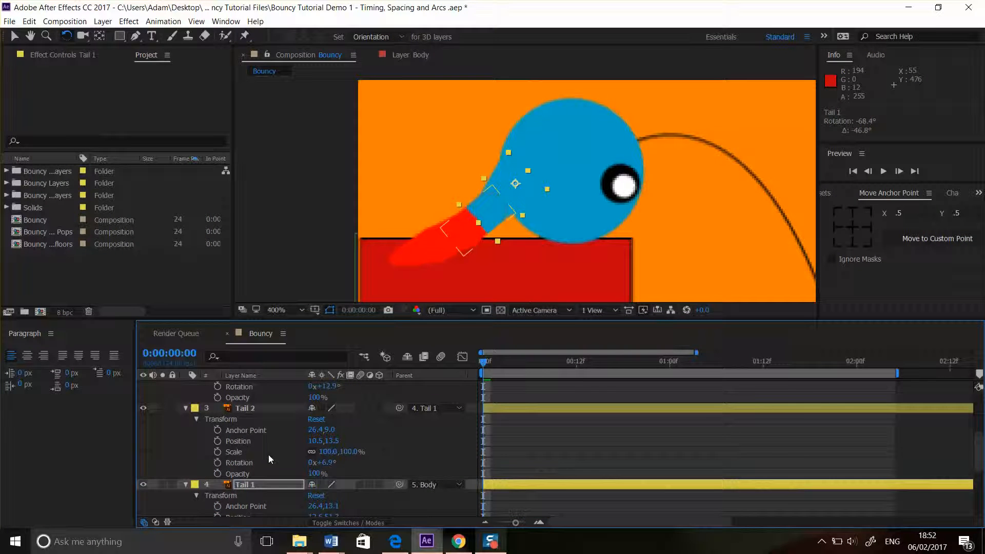
{"action": "left_click", "coordinate": [255, 408]}
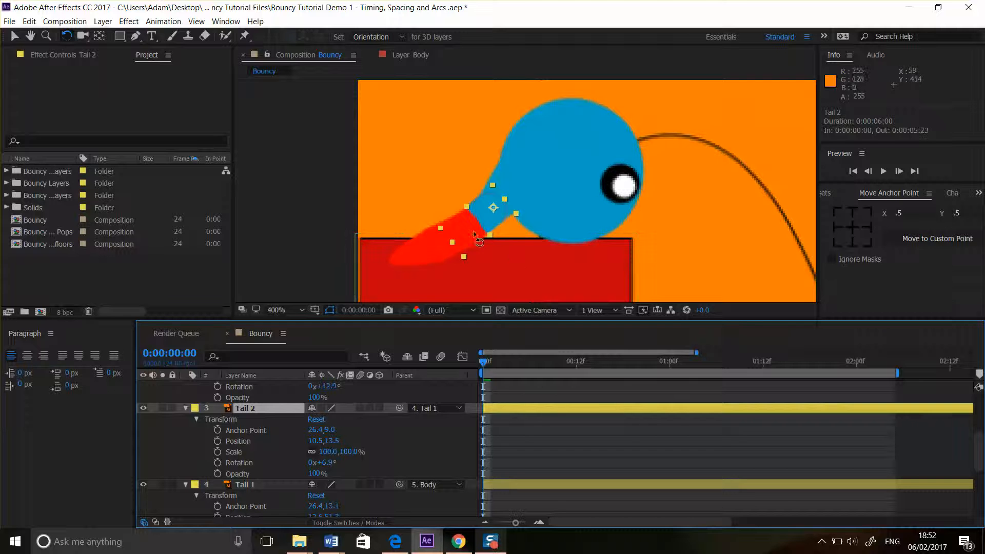
{"action": "mouse_move", "coordinate": [464, 261]}
{"action": "left_mouse_down"}
{"action": "mouse_move", "coordinate": [448, 253]}
{"action": "mouse_move", "coordinate": [462, 242]}
{"action": "left_mouse_up"}
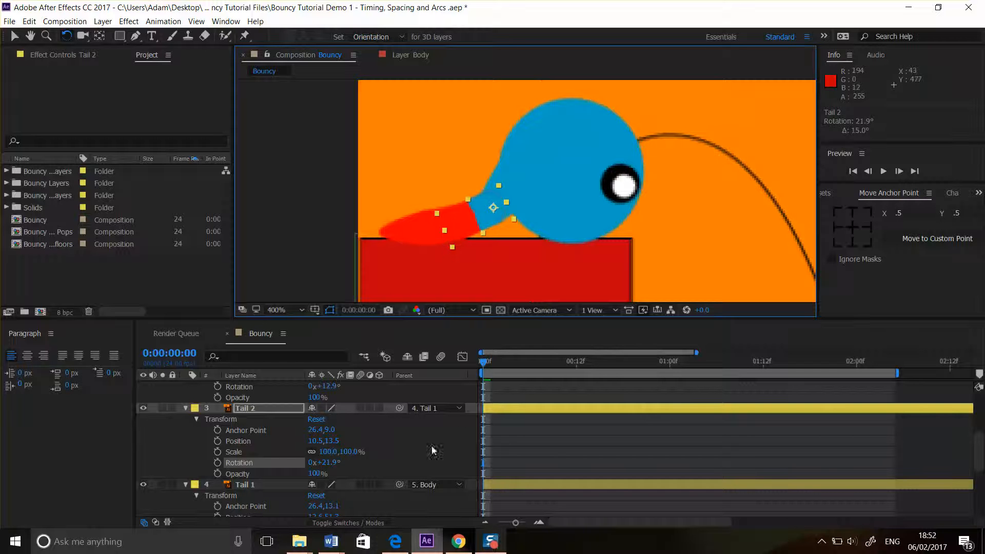
{"action": "left_click", "coordinate": [218, 462]}
Step: Start keyframing Tail 3's Rotation at 0:00:00:00 and rotate the segment to about 20.5°
{"action": "scroll", "coordinate": [303, 431], "scroll_direction": "up", "scroll_amount": 1}
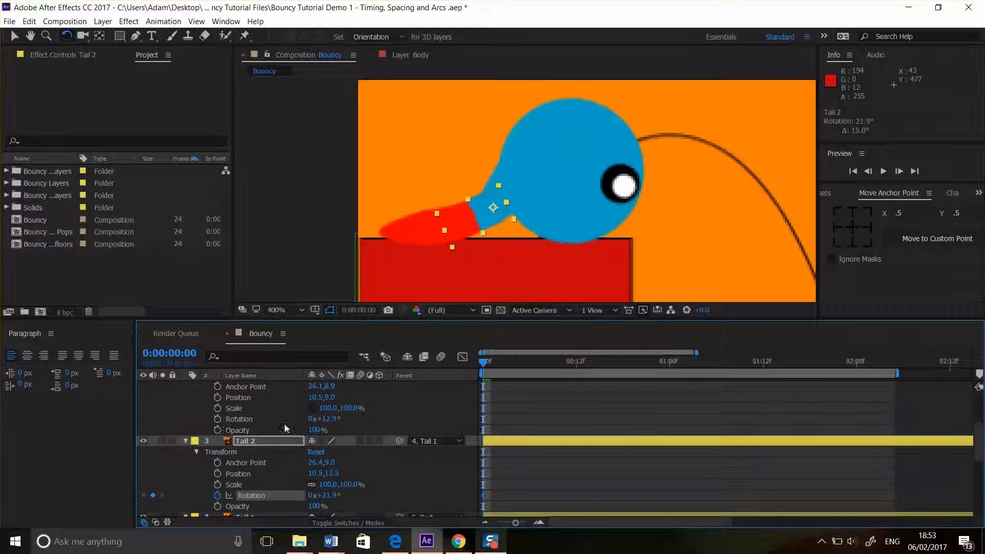
{"action": "left_click", "coordinate": [218, 418]}
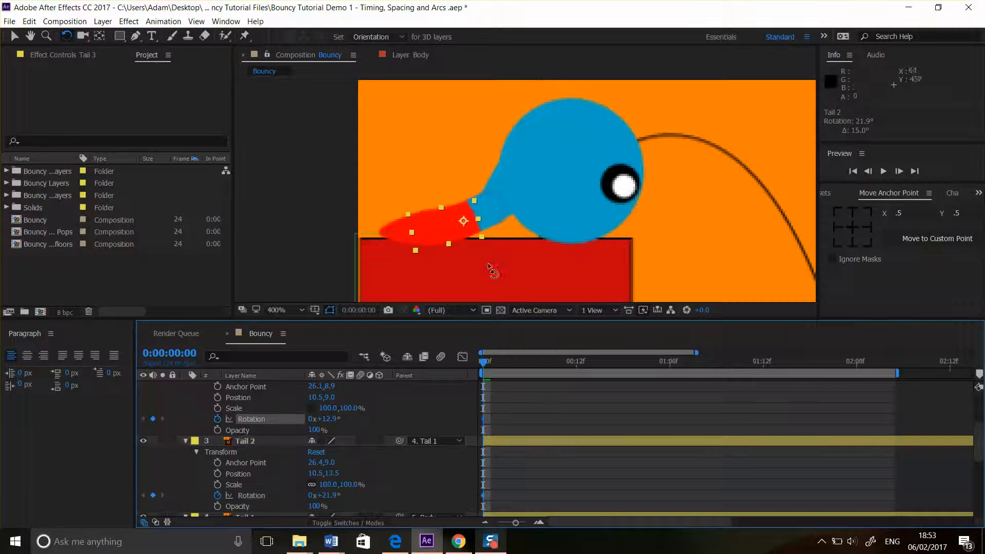
{"action": "left_click_drag", "start_coordinate": [416, 252], "coordinate": [407, 251]}
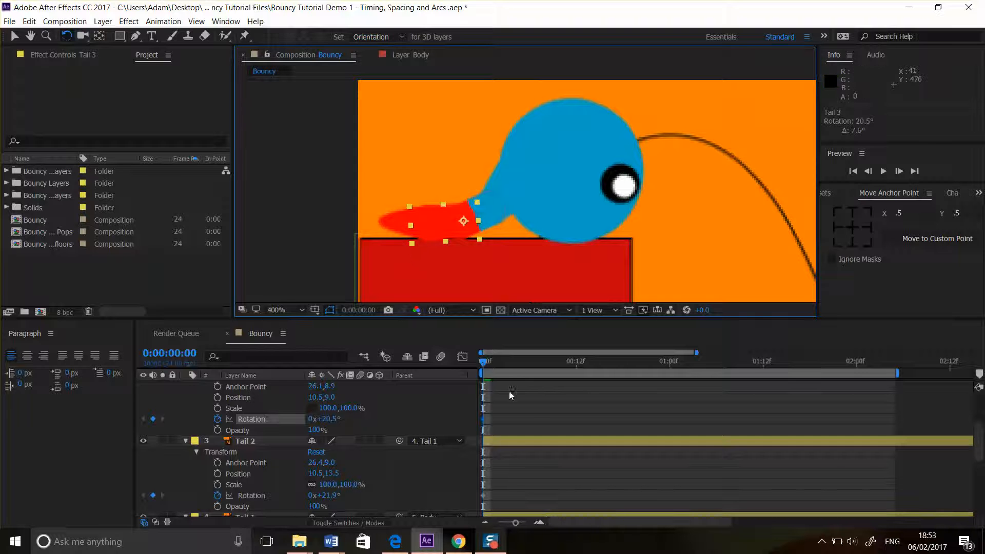
Step: Start keyframing Tail 4's Rotation at 0:00:00:00, and go to 0:00:00:03
{"action": "scroll", "coordinate": [531, 410], "scroll_direction": "up", "scroll_amount": 4}
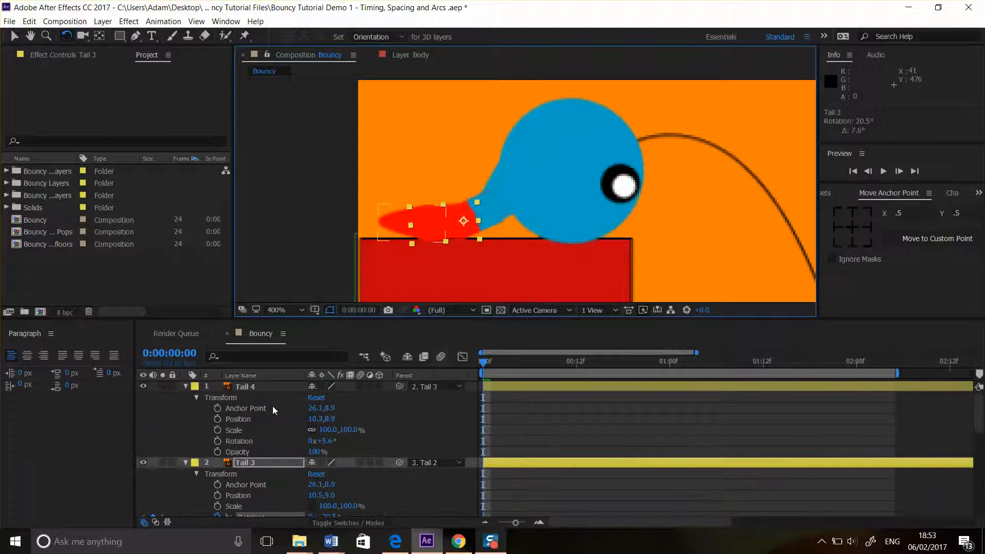
{"action": "left_click", "coordinate": [217, 442]}
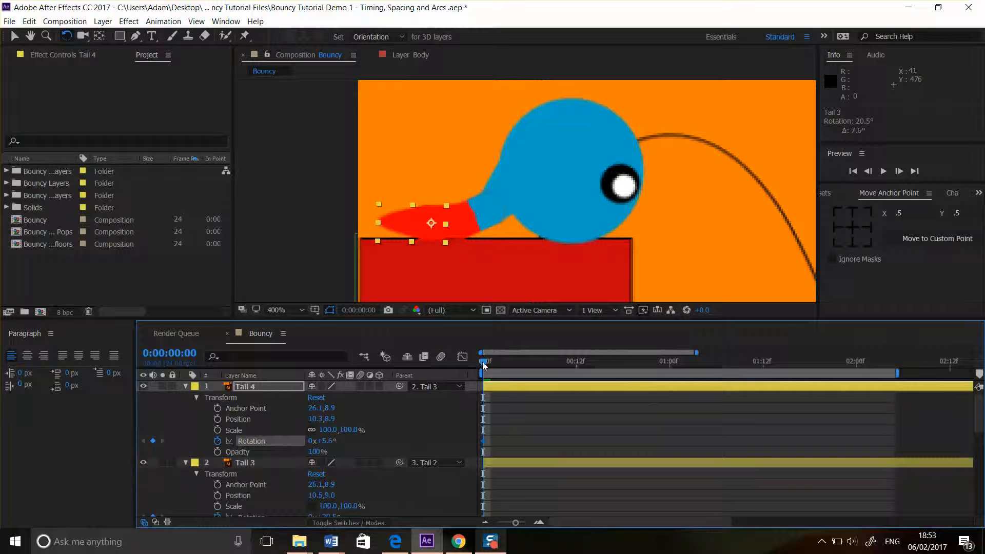
{"action": "left_click_drag", "start_coordinate": [487, 365], "coordinate": [507, 365]}
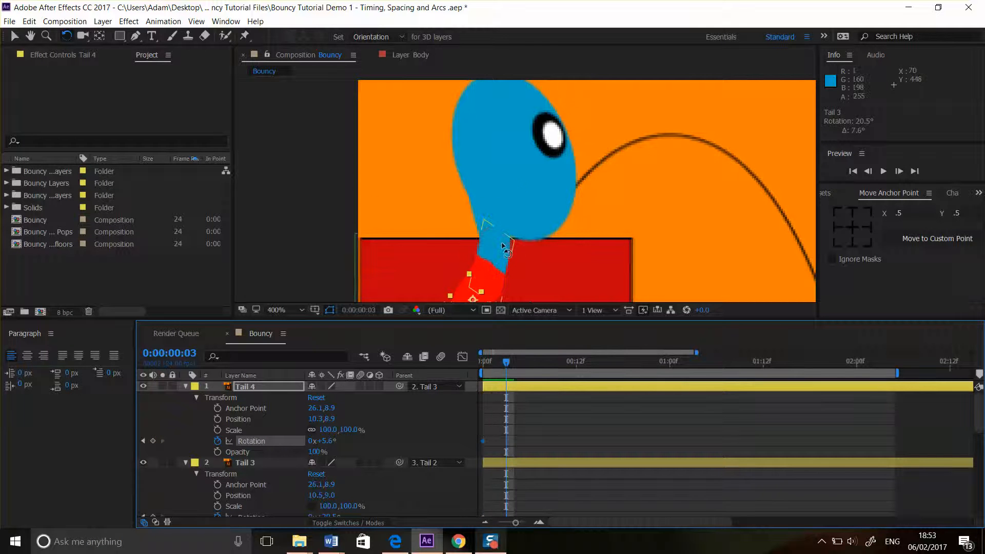
Step: At 0:00:00:03, rotate Tail 1 up to about -6.7° and Tail 2 to about 60.2°
{"action": "scroll", "coordinate": [441, 449], "scroll_direction": "down", "scroll_amount": 5}
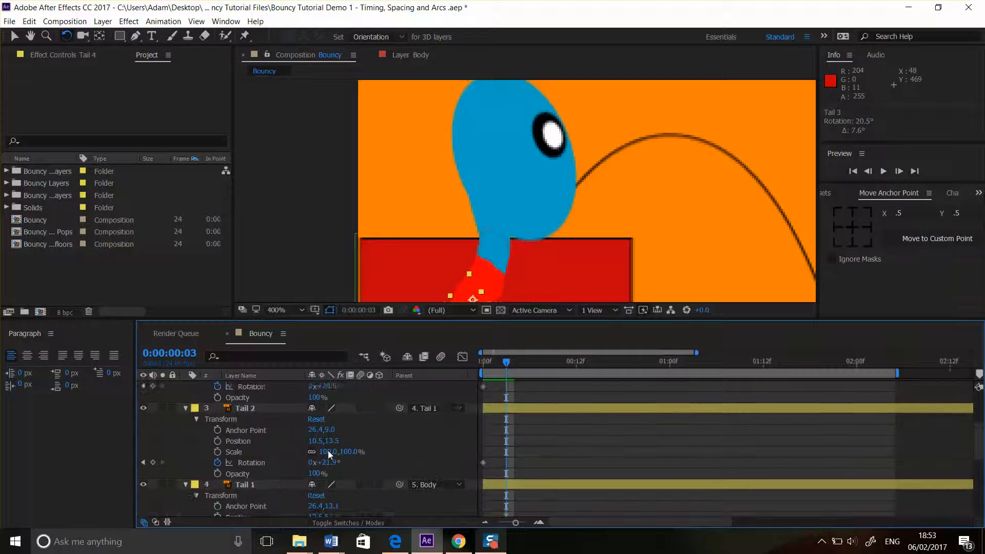
{"action": "left_click", "coordinate": [276, 451]}
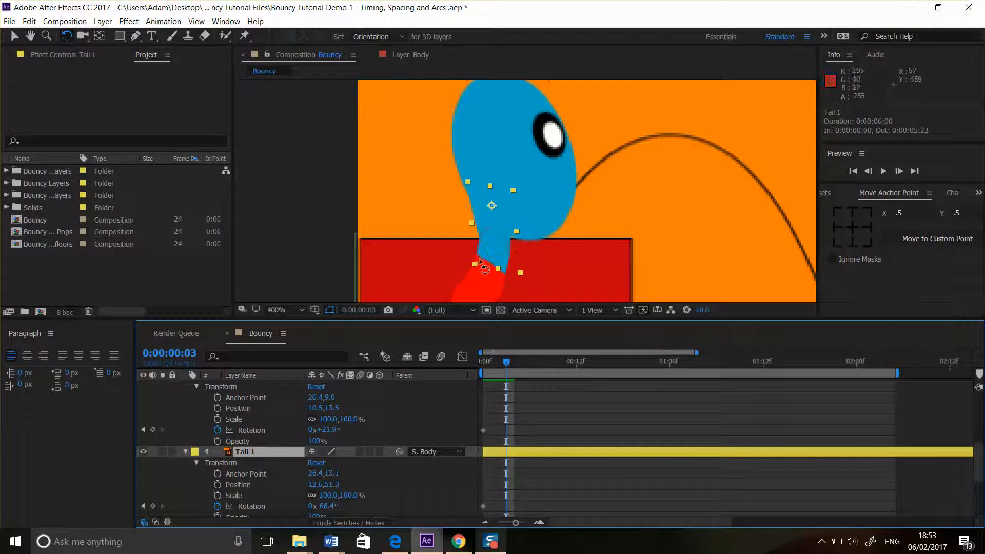
{"action": "left_click_drag", "start_coordinate": [476, 265], "coordinate": [448, 203]}
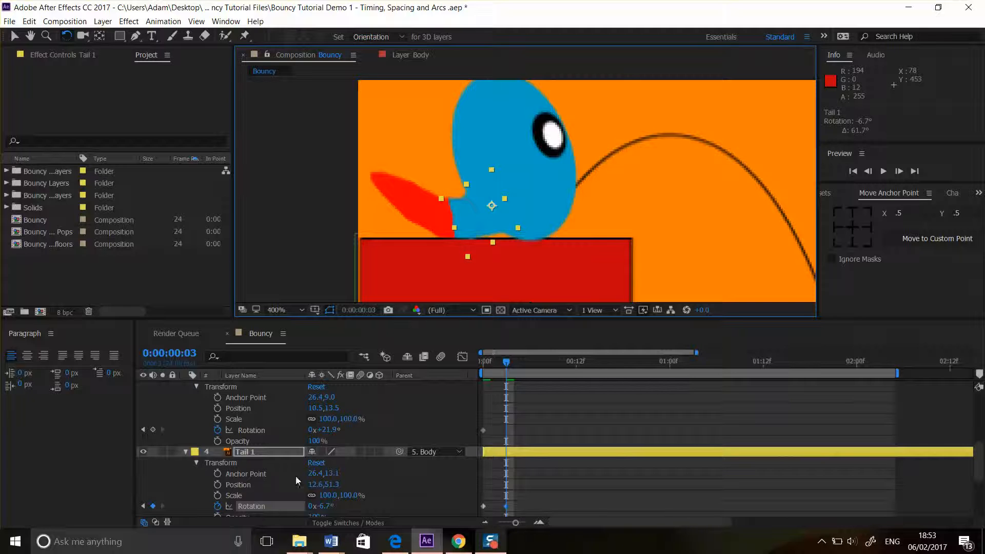
{"action": "scroll", "coordinate": [251, 410], "scroll_direction": "up", "scroll_amount": 2}
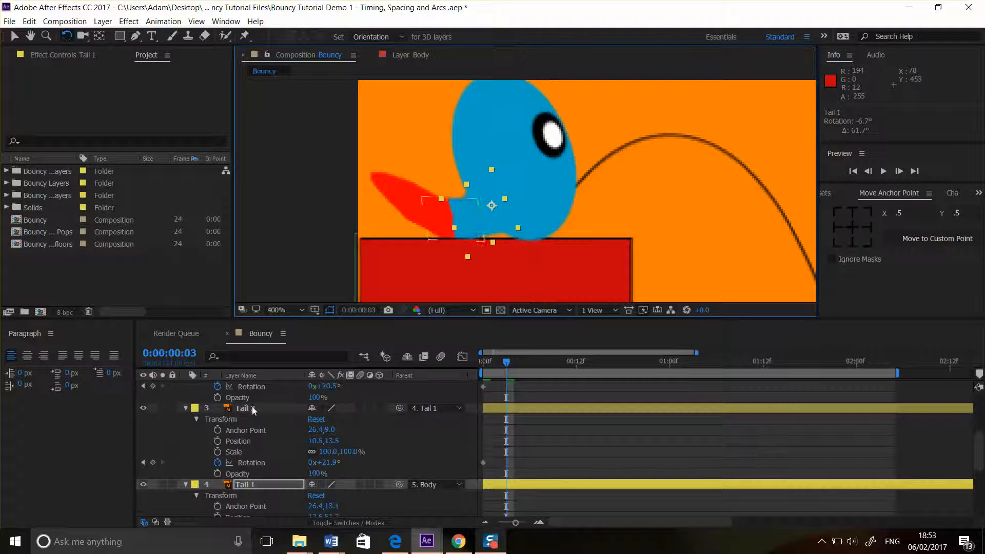
{"action": "left_click", "coordinate": [253, 409]}
{"action": "left_click_drag", "start_coordinate": [427, 239], "coordinate": [429, 200]}
{"action": "scroll", "coordinate": [559, 453], "scroll_direction": "up", "scroll_amount": 1}
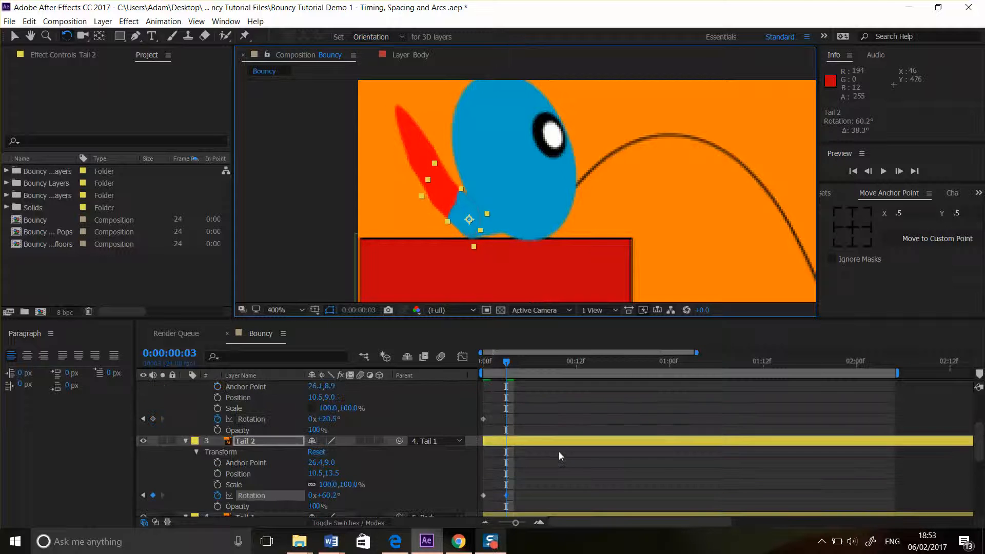
Step: At 0:00:00:03, rotate Tail 3 to about 41.4° and the Tail 4 tip to about -41.3°
{"action": "scroll", "coordinate": [252, 420], "scroll_direction": "up", "scroll_amount": 1}
{"action": "left_click", "coordinate": [253, 396]}
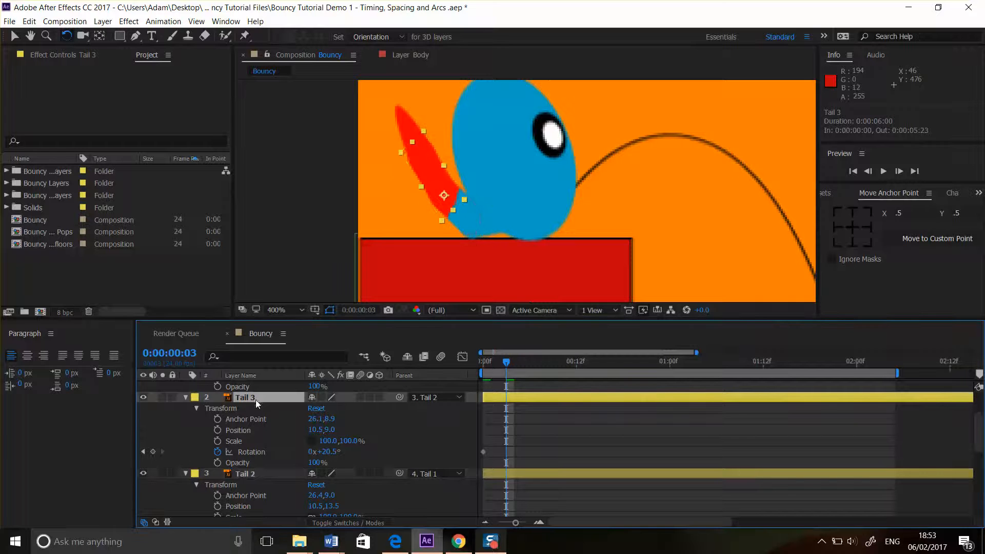
{"action": "left_click_drag", "start_coordinate": [399, 159], "coordinate": [419, 153]}
{"action": "scroll", "coordinate": [548, 430], "scroll_direction": "up", "scroll_amount": 2}
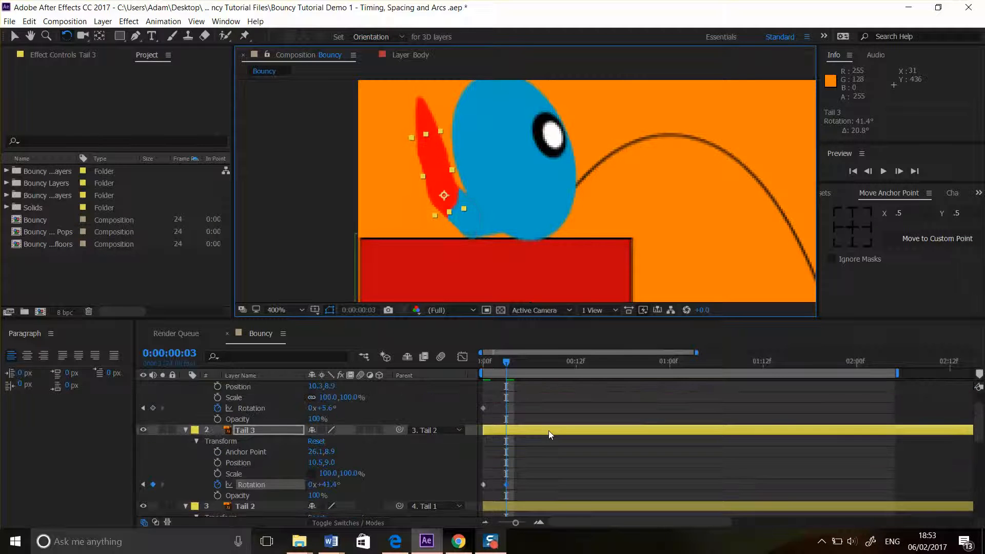
{"action": "left_click", "coordinate": [251, 388]}
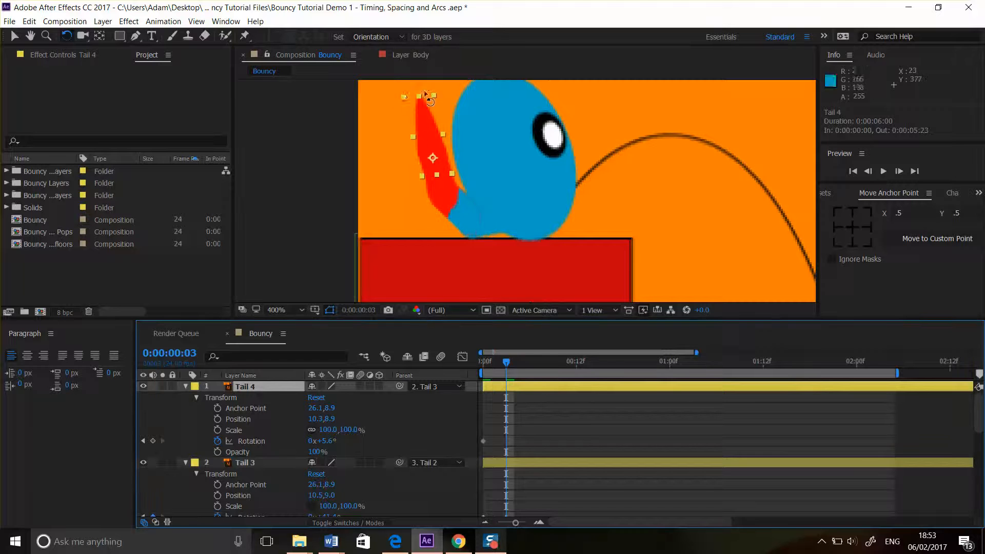
{"action": "left_click_drag", "start_coordinate": [405, 98], "coordinate": [385, 137]}
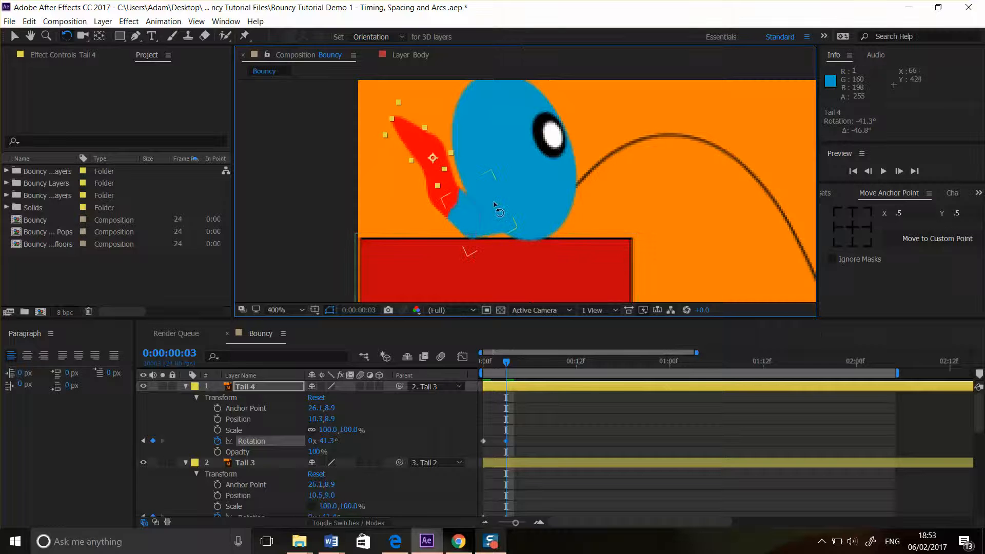
Step: Refine the tail curve at 0:00:00:03 by rotating Tail 2 to about 73.2°, Tail 3 to about 25.1° and Tail 4 to about -44.5°
{"action": "left_click_drag", "start_coordinate": [459, 222], "coordinate": [442, 174]}
{"action": "left_click", "coordinate": [440, 155]}
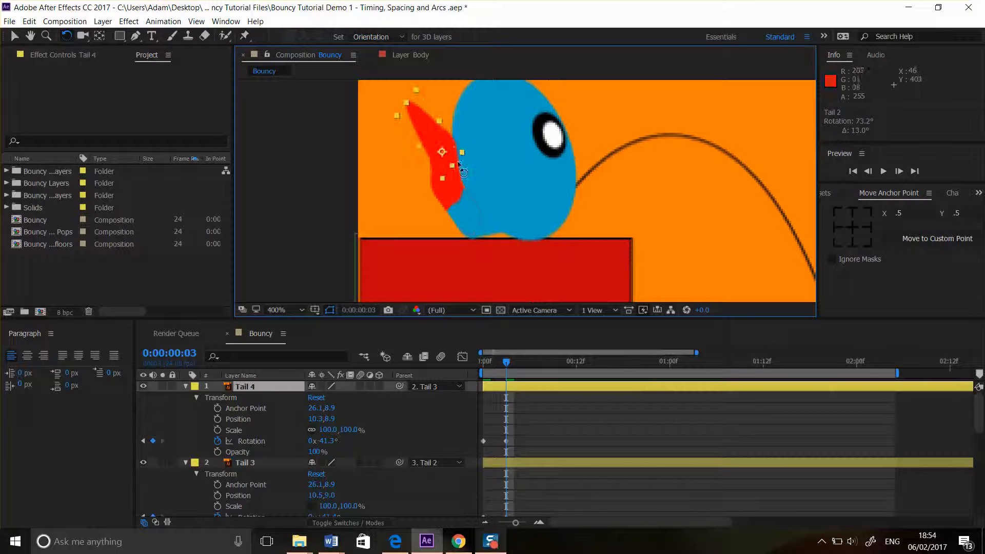
{"action": "left_click_drag", "start_coordinate": [429, 131], "coordinate": [399, 102]}
{"action": "left_click", "coordinate": [401, 119]}
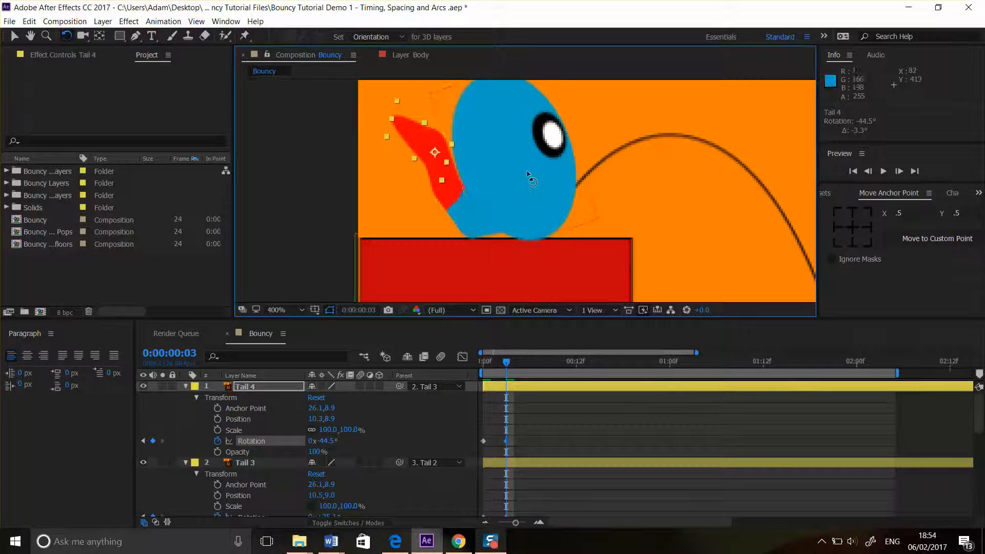
Step: Go to 0:00:00:05 and rotate the Tail 1 layer to about 22.3°
{"action": "scroll", "coordinate": [528, 177], "scroll_direction": "down", "scroll_amount": 2}
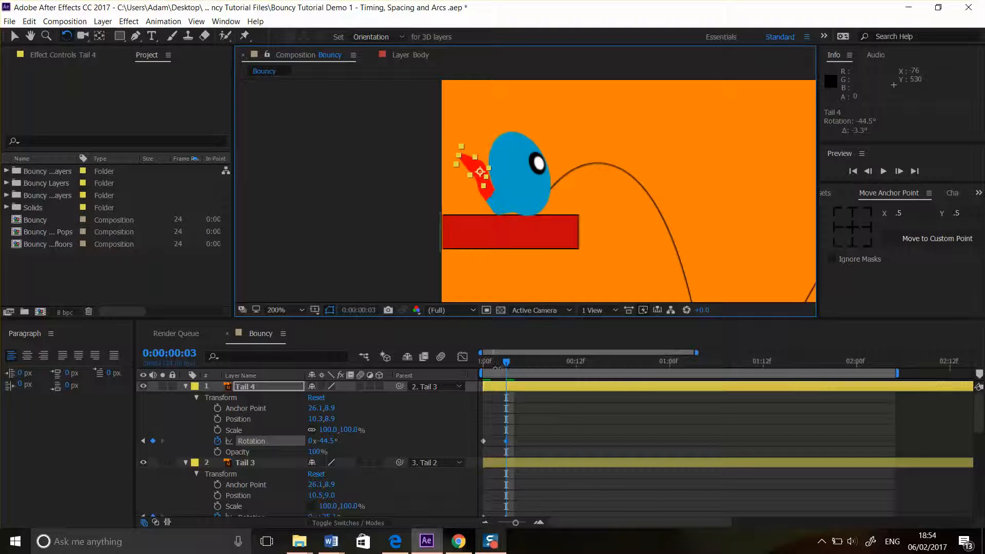
{"action": "mouse_move", "coordinate": [506, 368]}
{"action": "left_mouse_down"}
{"action": "mouse_move", "coordinate": [473, 368]}
{"action": "mouse_move", "coordinate": [541, 368]}
{"action": "mouse_move", "coordinate": [482, 367]}
{"action": "mouse_move", "coordinate": [530, 365]}
{"action": "mouse_move", "coordinate": [519, 365]}
{"action": "left_mouse_up"}
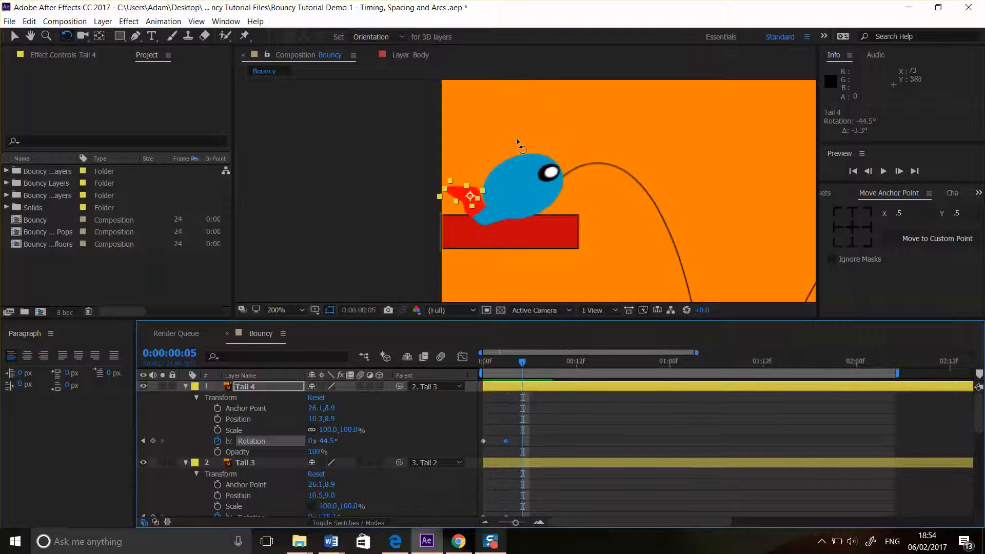
{"action": "left_click", "coordinate": [503, 225]}
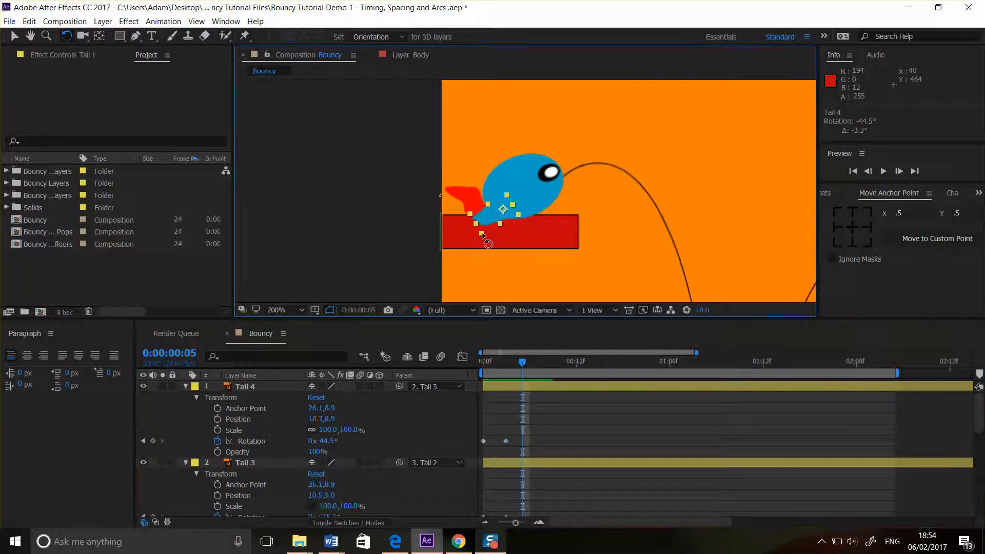
{"action": "left_click_drag", "start_coordinate": [466, 230], "coordinate": [467, 230]}
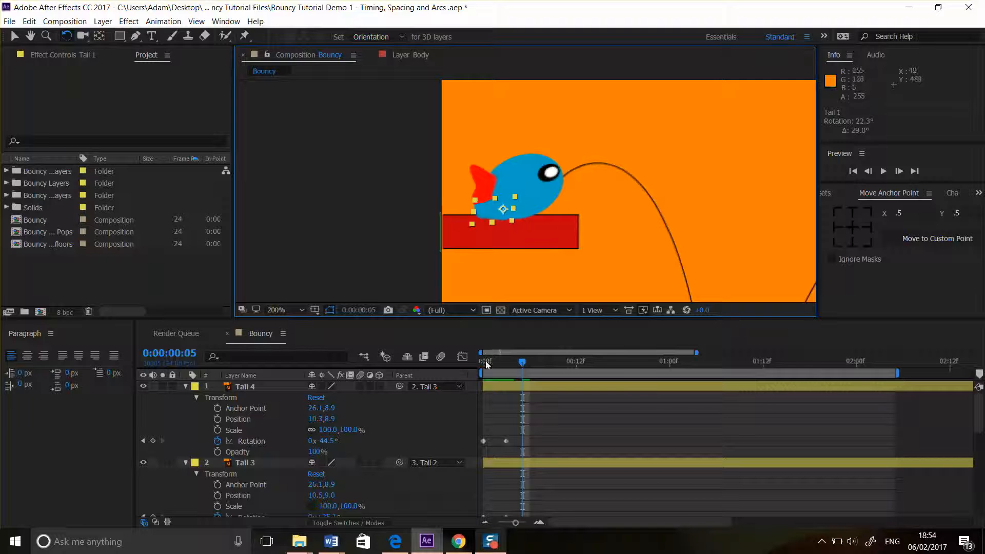
Step: Rotate the Tail 2 layer back to about 46.4° at 0:00:00:05
{"action": "left_click", "coordinate": [488, 198]}
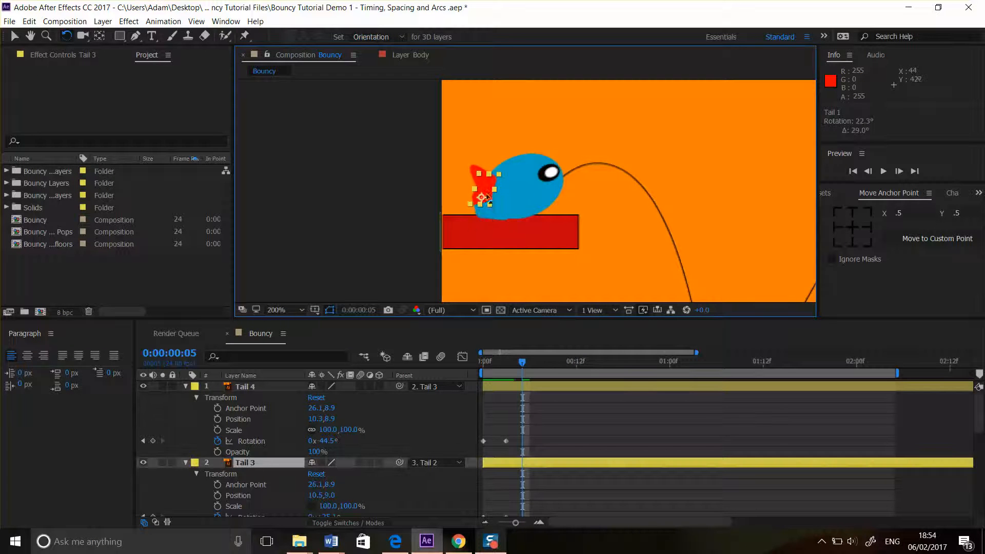
{"action": "scroll", "coordinate": [386, 444], "scroll_direction": "down", "scroll_amount": 1}
{"action": "scroll", "coordinate": [328, 457], "scroll_direction": "down", "scroll_amount": 1}
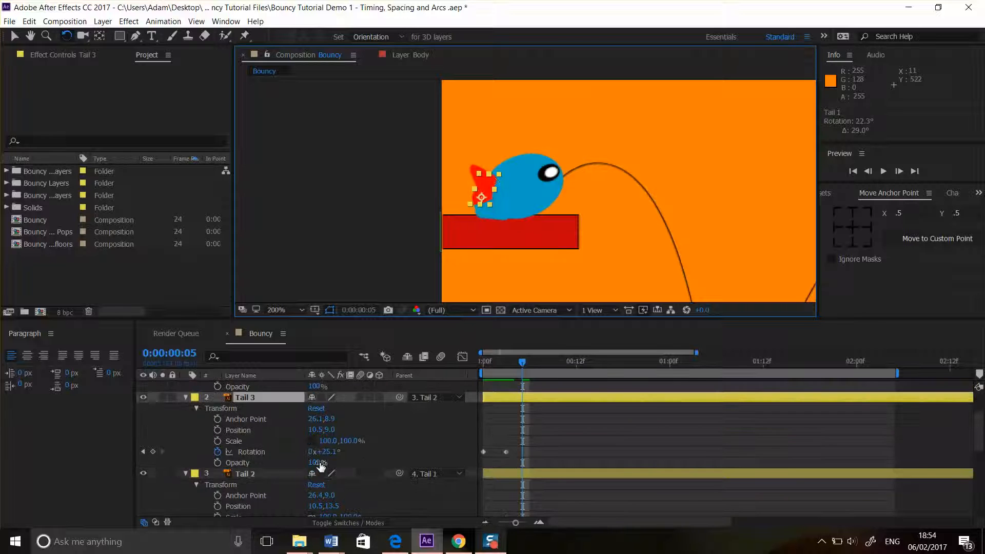
{"action": "left_click", "coordinate": [277, 472]}
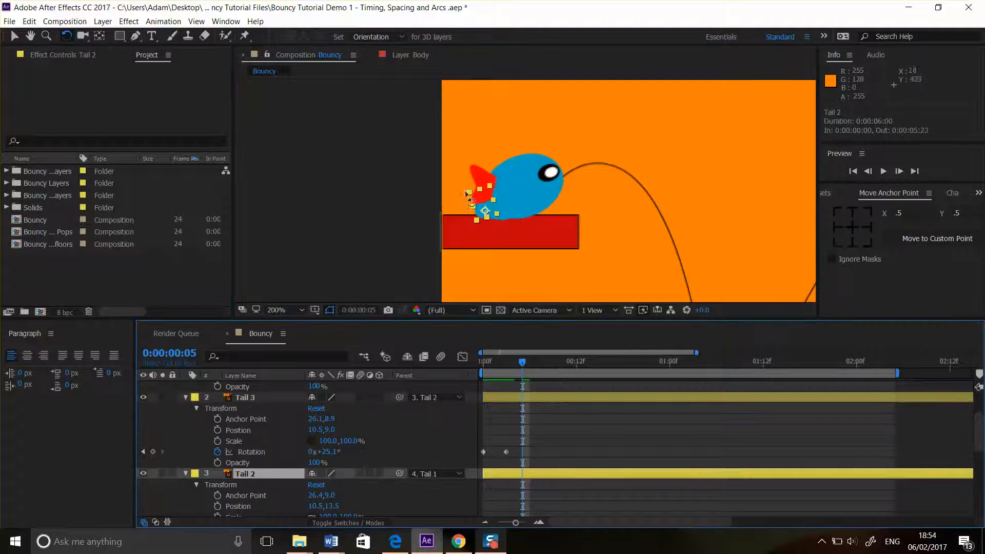
{"action": "left_click_drag", "start_coordinate": [469, 193], "coordinate": [444, 198]}
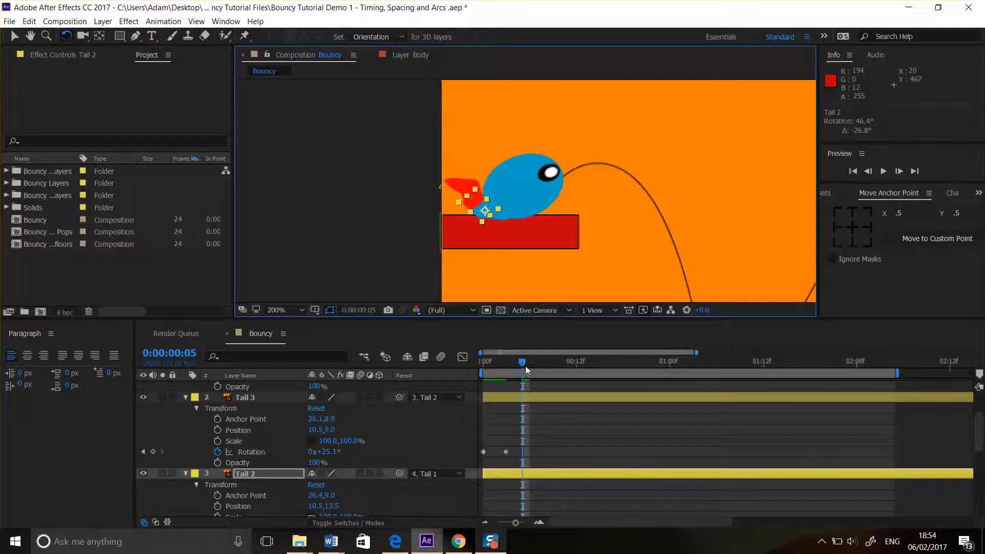
Step: Add a Rotation keyframe for Tail 3 at 0:00:00:05 with its current angle, and rotate Tail 4 to about 44.9° there
{"action": "left_click", "coordinate": [153, 450]}
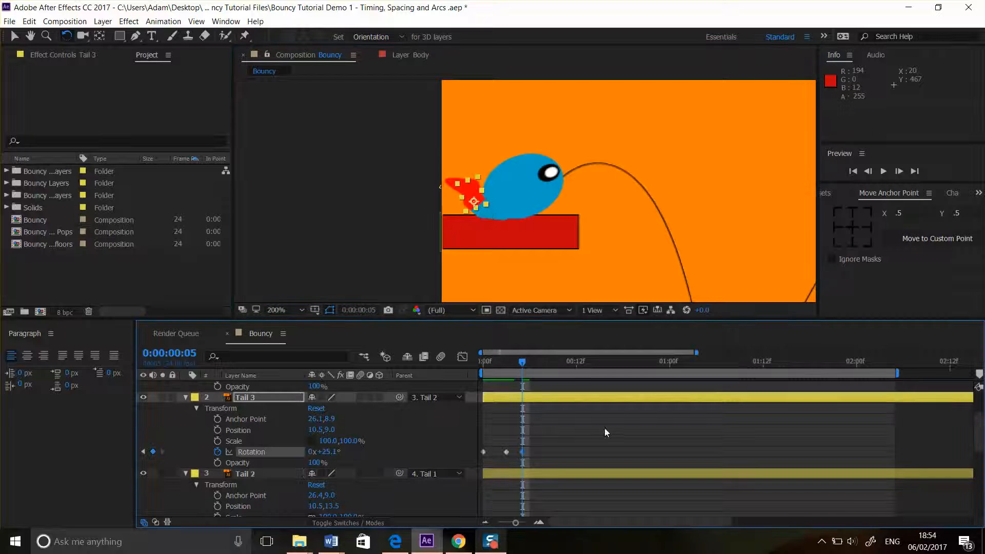
{"action": "scroll", "coordinate": [604, 429], "scroll_direction": "up", "scroll_amount": 2}
{"action": "left_click", "coordinate": [153, 440]}
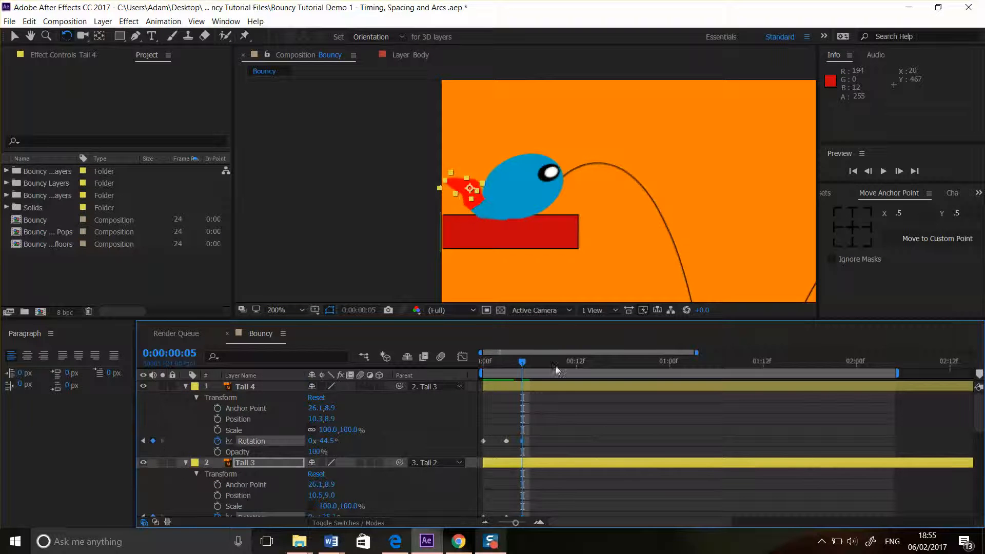
{"action": "mouse_move", "coordinate": [512, 363]}
{"action": "left_mouse_down"}
{"action": "mouse_move", "coordinate": [472, 364]}
{"action": "mouse_move", "coordinate": [537, 364]}
{"action": "mouse_move", "coordinate": [470, 365]}
{"action": "mouse_move", "coordinate": [522, 365]}
{"action": "left_mouse_up"}
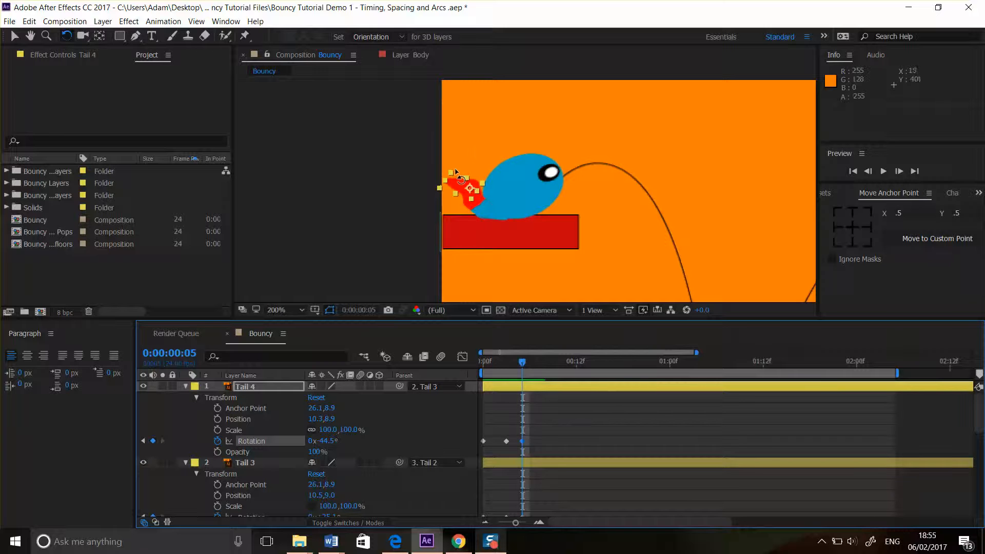
{"action": "left_click_drag", "start_coordinate": [459, 174], "coordinate": [494, 161]}
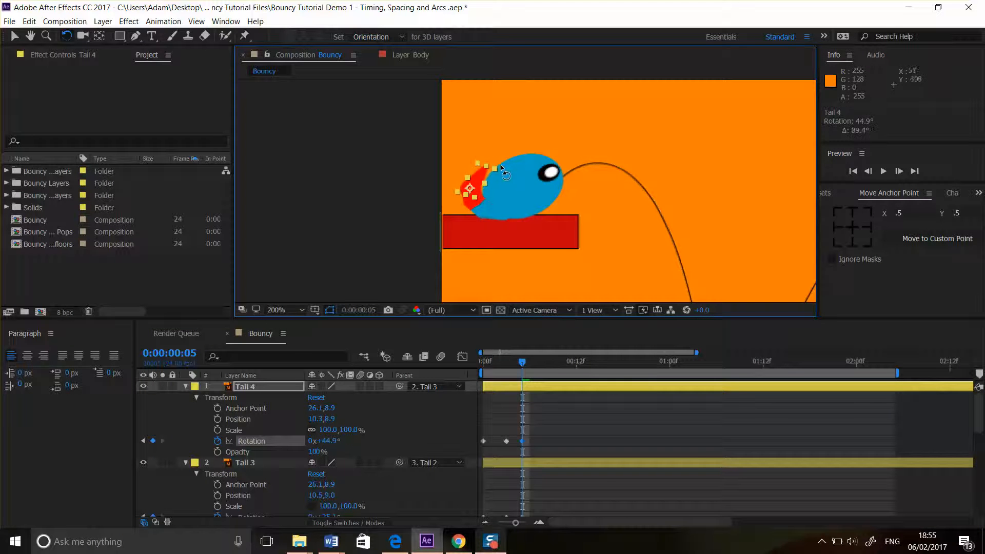
{"action": "mouse_move", "coordinate": [523, 359]}
{"action": "left_mouse_down"}
{"action": "mouse_move", "coordinate": [507, 359]}
{"action": "mouse_move", "coordinate": [525, 363]}
{"action": "left_mouse_up"}
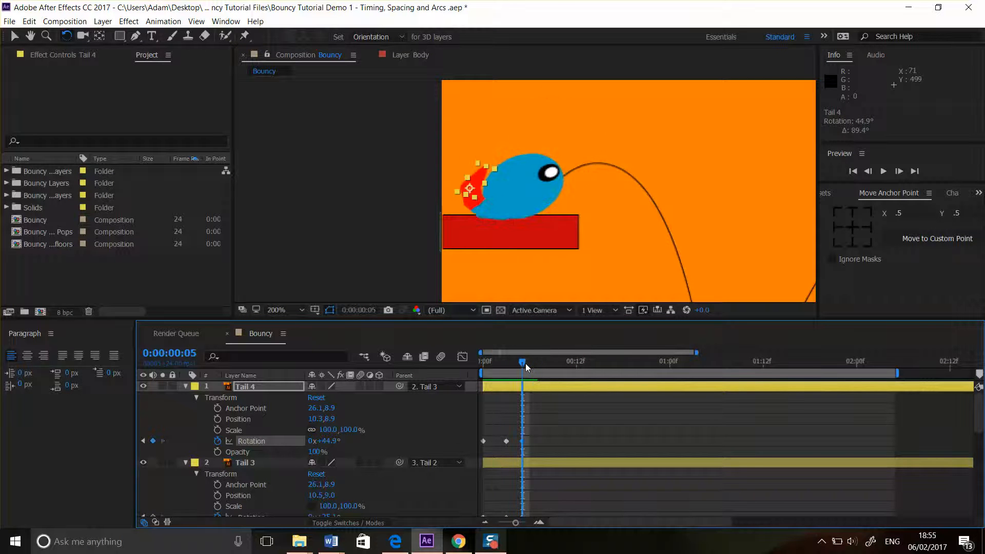
Step: Try moving Tail 4's 0:00:00:05 Rotation keyframe to 0:00:00:06, check the motion, and move the keyframe back
{"action": "left_click_drag", "start_coordinate": [522, 441], "coordinate": [530, 441]}
{"action": "left_click_drag", "start_coordinate": [523, 362], "coordinate": [540, 363]}
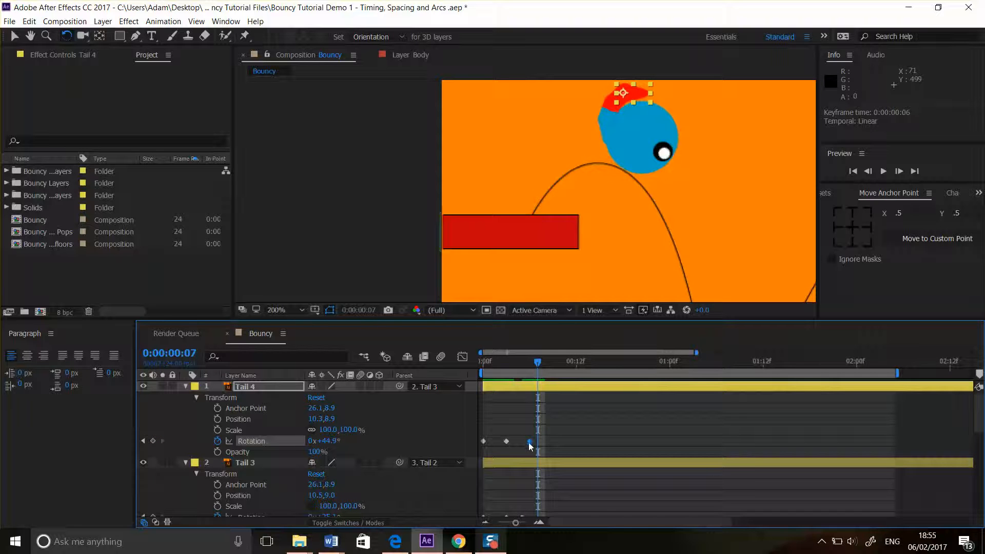
{"action": "left_click_drag", "start_coordinate": [529, 442], "coordinate": [522, 440]}
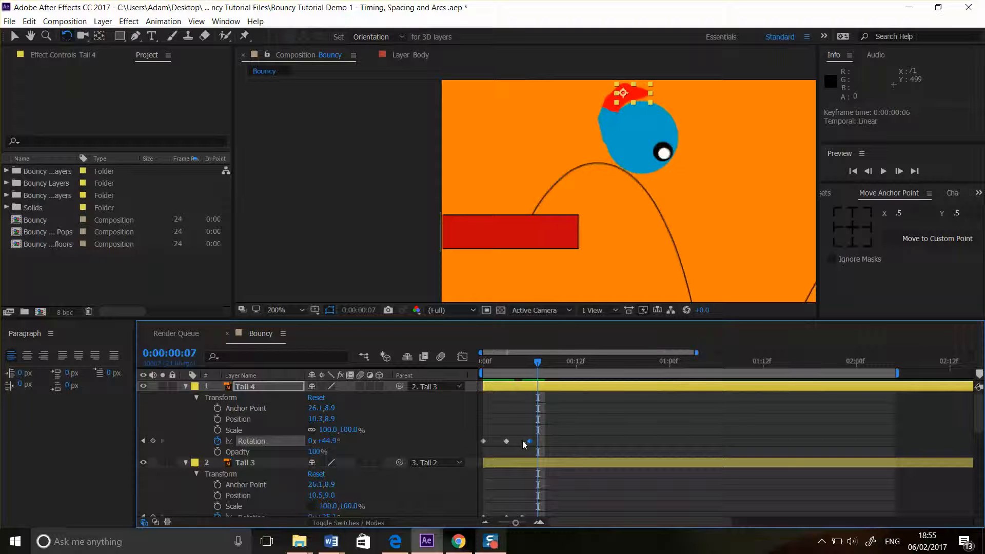
Step: Go to 0:00:00:06 and rotate the Tail 1 layer down to about -69.8°
{"action": "mouse_move", "coordinate": [536, 361]}
{"action": "left_mouse_down"}
{"action": "mouse_move", "coordinate": [497, 363]}
{"action": "mouse_move", "coordinate": [527, 365]}
{"action": "left_mouse_up"}
{"action": "left_click", "coordinate": [515, 362]}
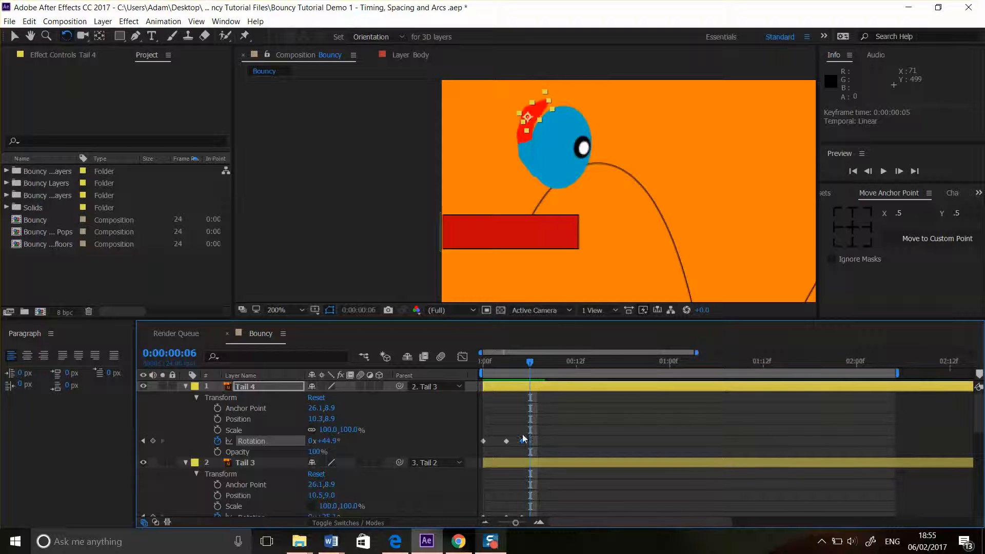
{"action": "scroll", "coordinate": [446, 460], "scroll_direction": "down", "scroll_amount": 3}
{"action": "scroll", "coordinate": [323, 470], "scroll_direction": "down", "scroll_amount": 1}
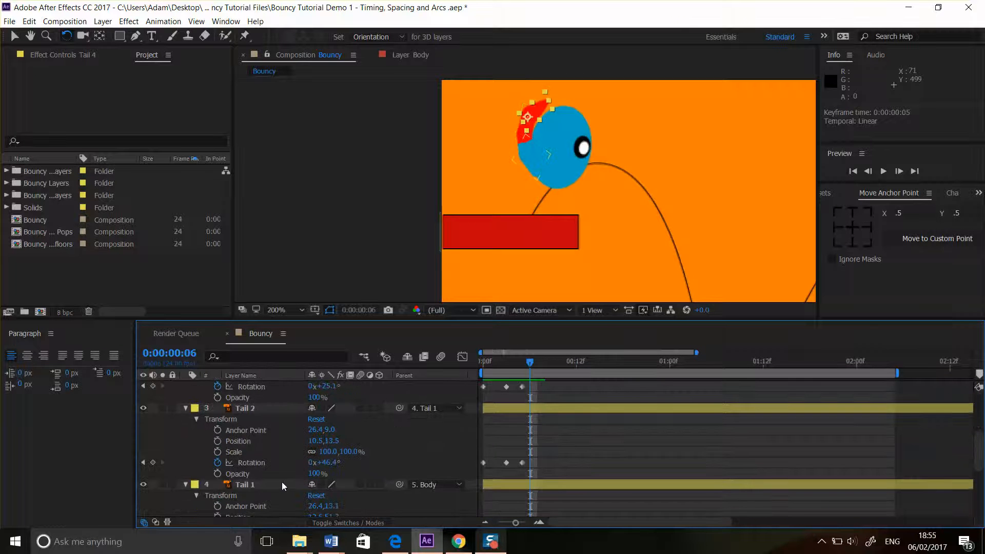
{"action": "left_click", "coordinate": [303, 483]}
{"action": "left_click", "coordinate": [512, 165]}
{"action": "left_click_drag", "start_coordinate": [512, 165], "coordinate": [533, 224]}
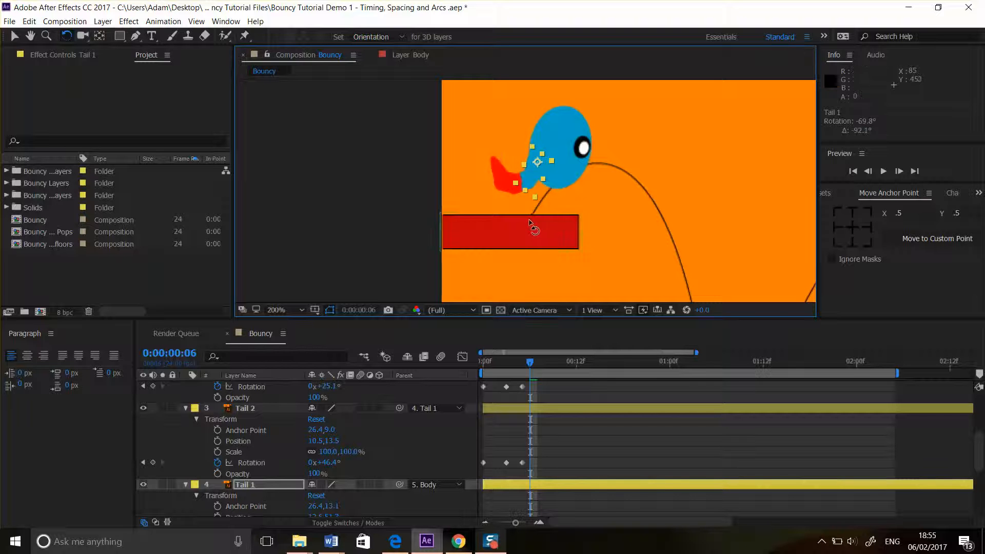
Step: At 0:00:00:06, rotate Tail 2 to about 6.5° and Tail 3 to about 26.3°
{"action": "left_click", "coordinate": [245, 410]}
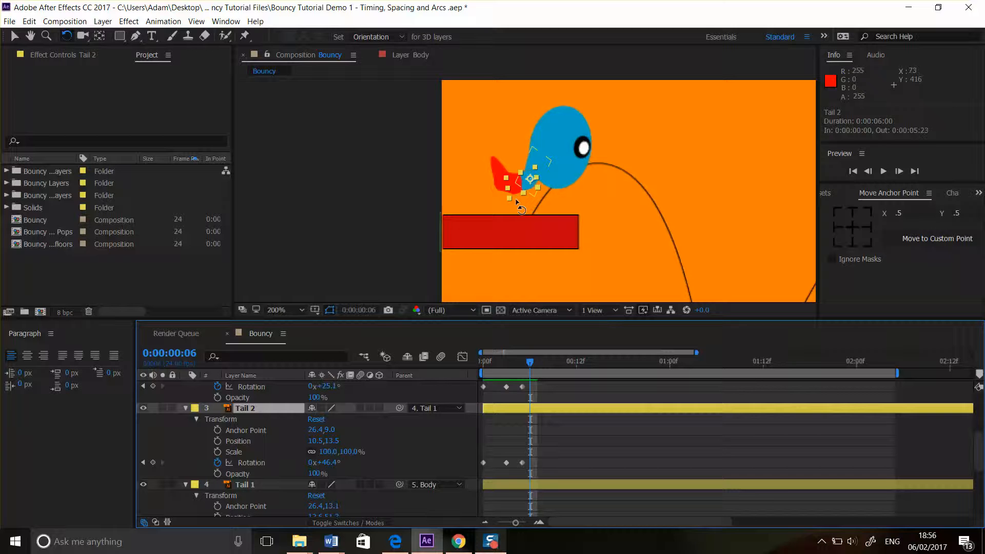
{"action": "left_click_drag", "start_coordinate": [513, 210], "coordinate": [520, 217]}
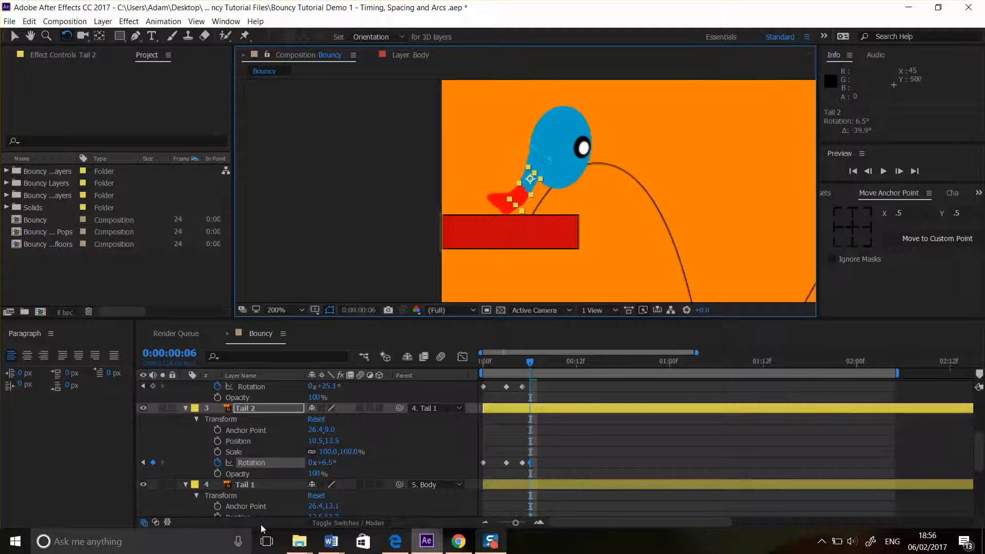
{"action": "scroll", "coordinate": [458, 401], "scroll_direction": "up", "scroll_amount": 2}
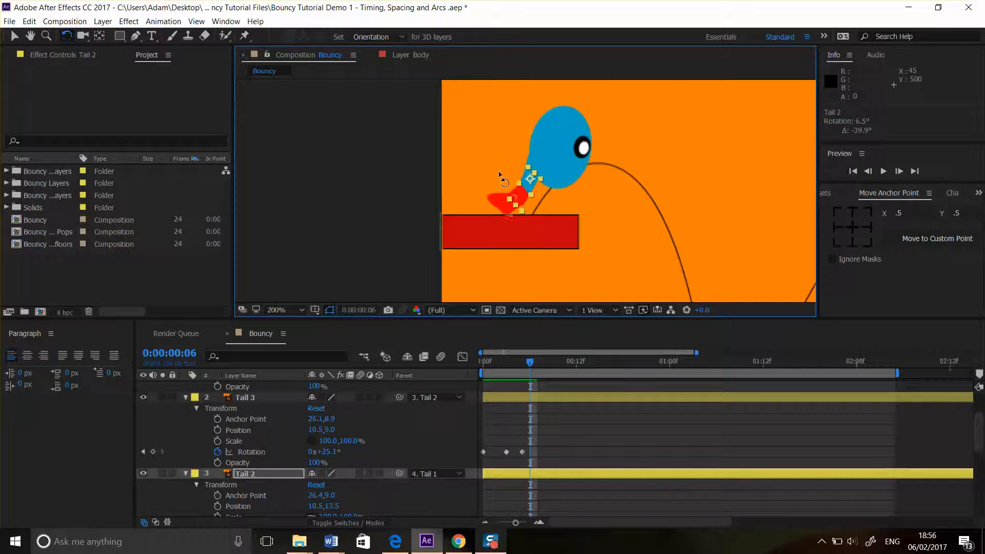
{"action": "left_click", "coordinate": [509, 221]}
{"action": "left_click", "coordinate": [506, 222]}
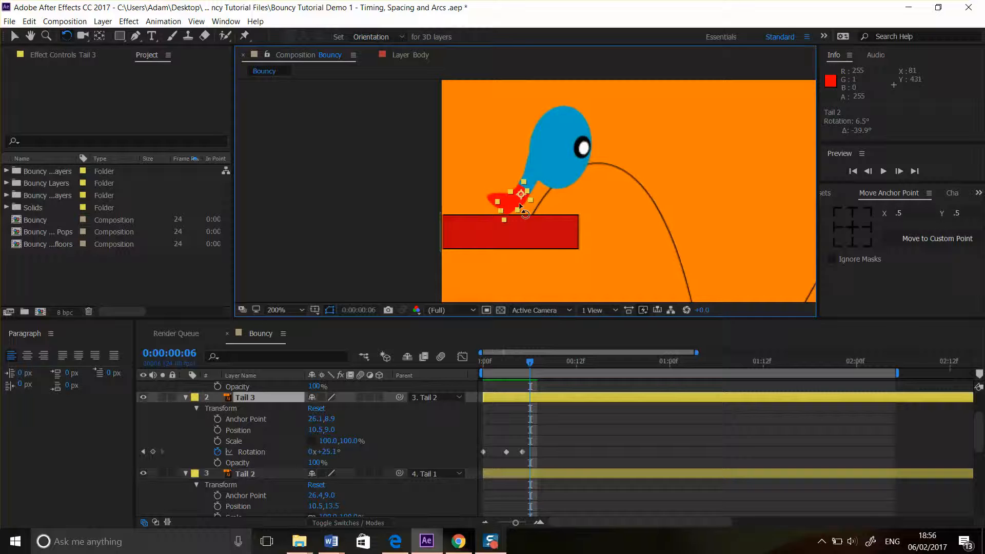
{"action": "left_click_drag", "start_coordinate": [505, 223], "coordinate": [502, 227]}
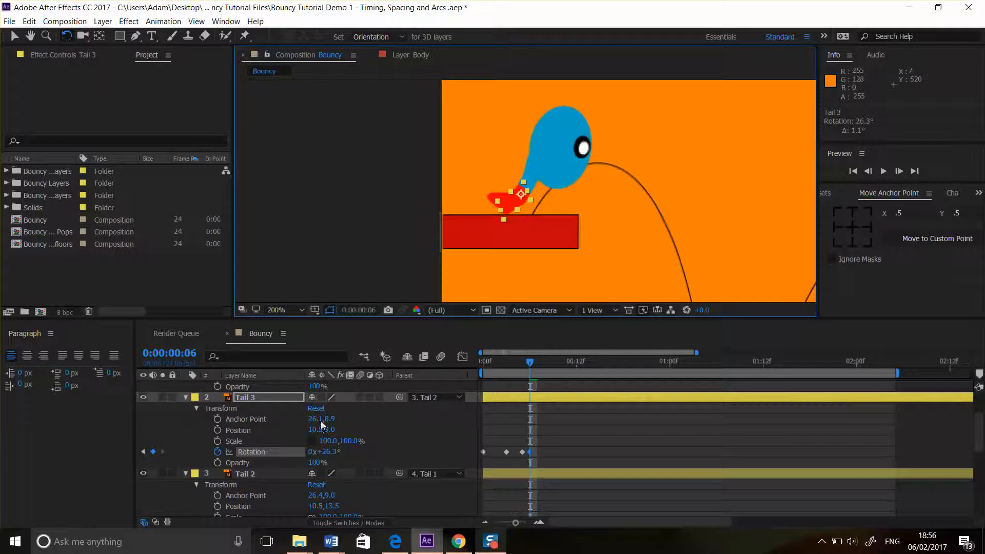
Step: At 0:00:00:06, rotate the Tail 4 layer to about 20.8°
{"action": "scroll", "coordinate": [429, 448], "scroll_direction": "up", "scroll_amount": 2}
{"action": "scroll", "coordinate": [430, 447], "scroll_direction": "down", "scroll_amount": 1}
{"action": "scroll", "coordinate": [430, 447], "scroll_direction": "up", "scroll_amount": 1}
{"action": "left_click", "coordinate": [273, 386]}
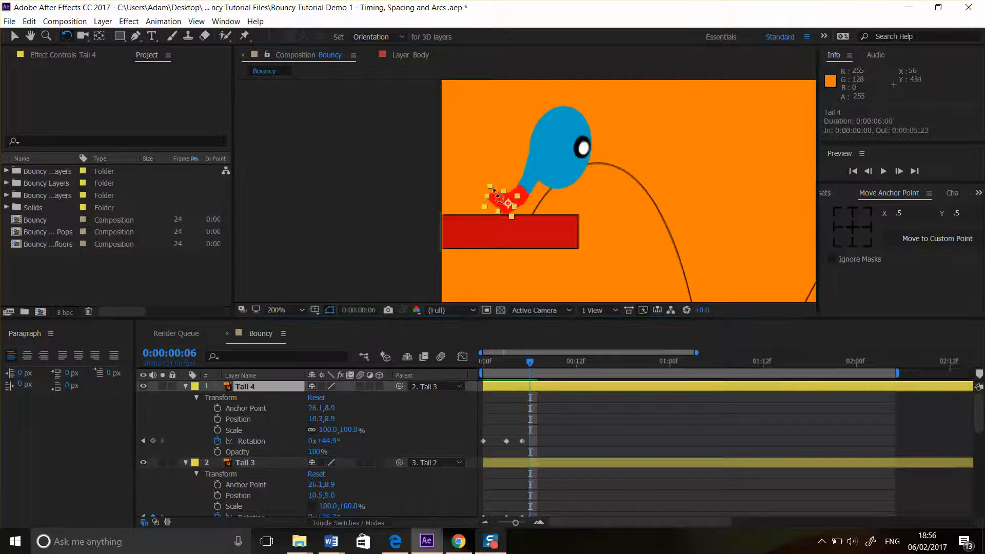
{"action": "left_click_drag", "start_coordinate": [496, 213], "coordinate": [482, 232]}
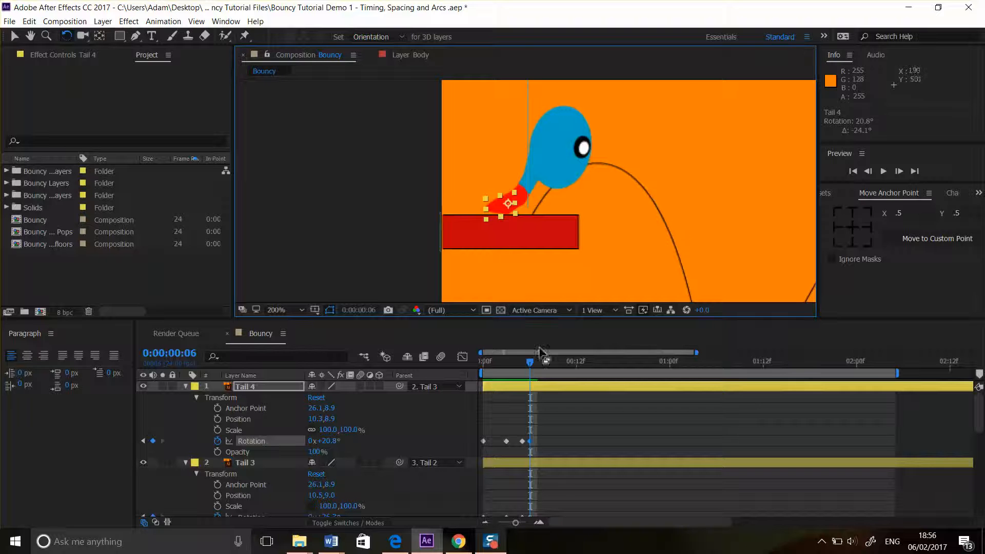
Step: Go to 0:00:00:07 and set the Rotation of Tail 4 and Tail 3 to 0°
{"action": "mouse_move", "coordinate": [529, 363]}
{"action": "left_mouse_down"}
{"action": "mouse_move", "coordinate": [467, 362]}
{"action": "mouse_move", "coordinate": [567, 365]}
{"action": "mouse_move", "coordinate": [503, 361]}
{"action": "mouse_move", "coordinate": [546, 362]}
{"action": "mouse_move", "coordinate": [529, 363]}
{"action": "left_mouse_up"}
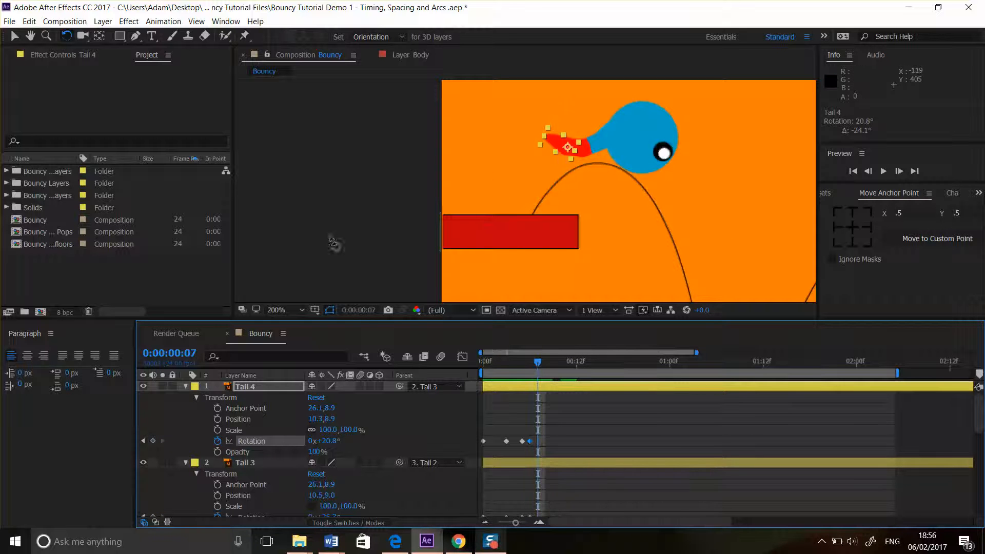
{"action": "left_click", "coordinate": [326, 442]}
{"action": "type", "text": "0"}
{"action": "key", "text": "Return"}
{"action": "scroll", "coordinate": [334, 434], "scroll_direction": "down", "scroll_amount": 3}
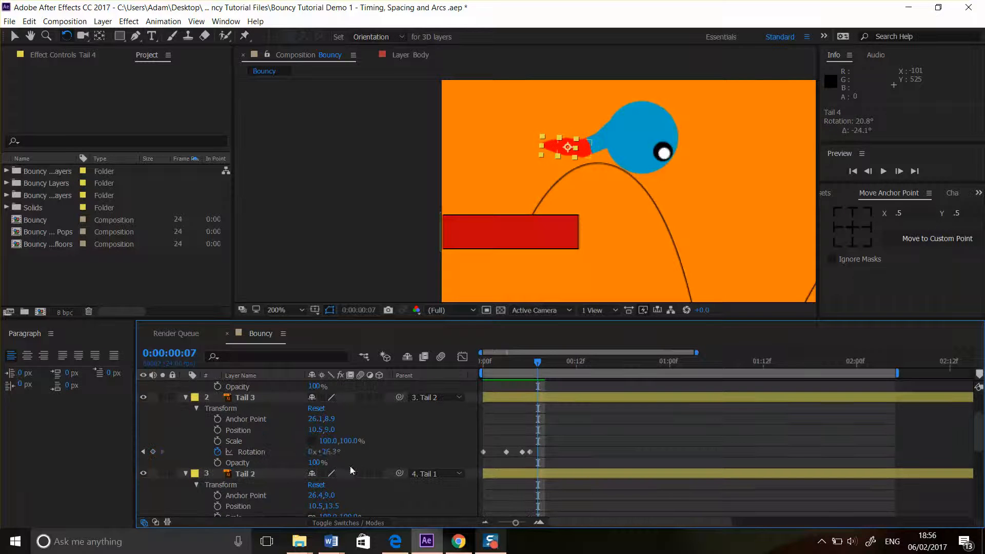
{"action": "left_click", "coordinate": [334, 452]}
{"action": "type", "text": "0"}
{"action": "key", "text": "Return"}
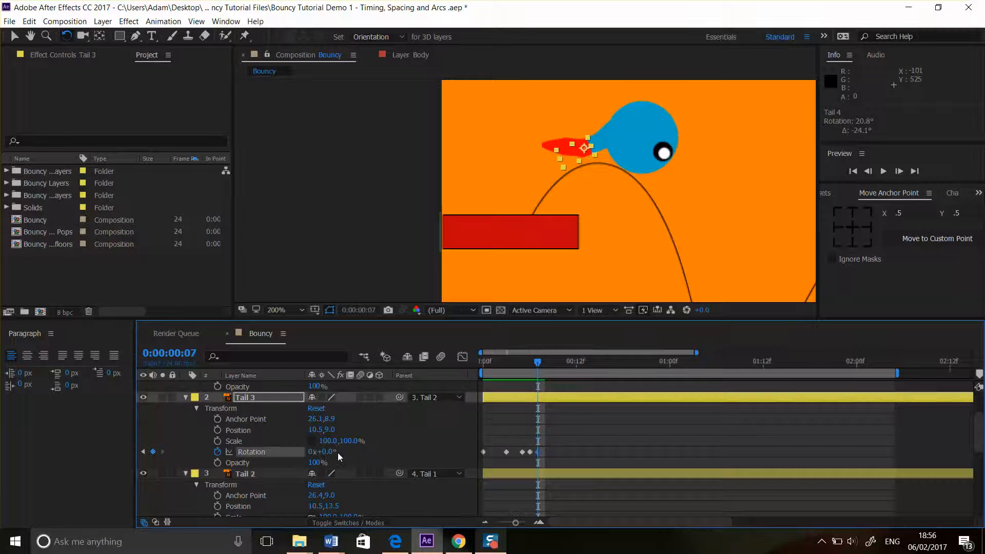
Step: At 0:00:00:07, raise the base of the tail by adjusting Tail 1's Rotation, and rotate Tail 2 to about -19.5°
{"action": "scroll", "coordinate": [337, 452], "scroll_direction": "down", "scroll_amount": 1}
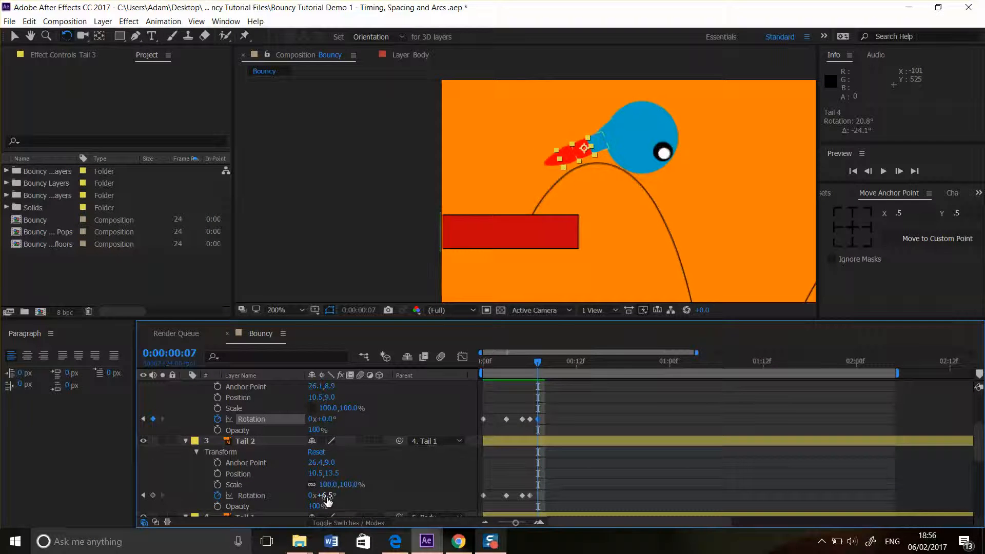
{"action": "left_click_drag", "start_coordinate": [328, 500], "coordinate": [318, 497]}
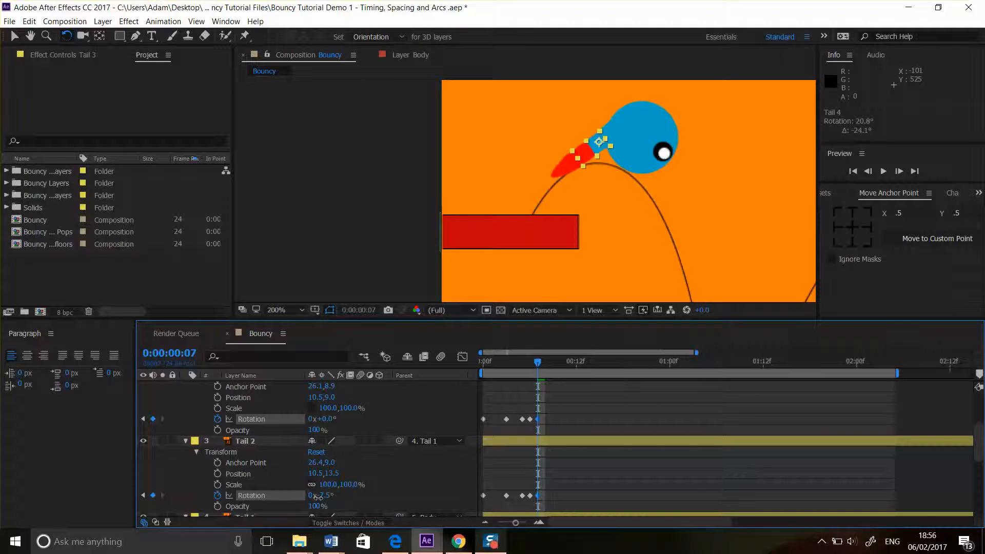
{"action": "left_click", "coordinate": [352, 499]}
{"action": "scroll", "coordinate": [354, 500], "scroll_direction": "down", "scroll_amount": 1}
{"action": "scroll", "coordinate": [350, 505], "scroll_direction": "down", "scroll_amount": 1}
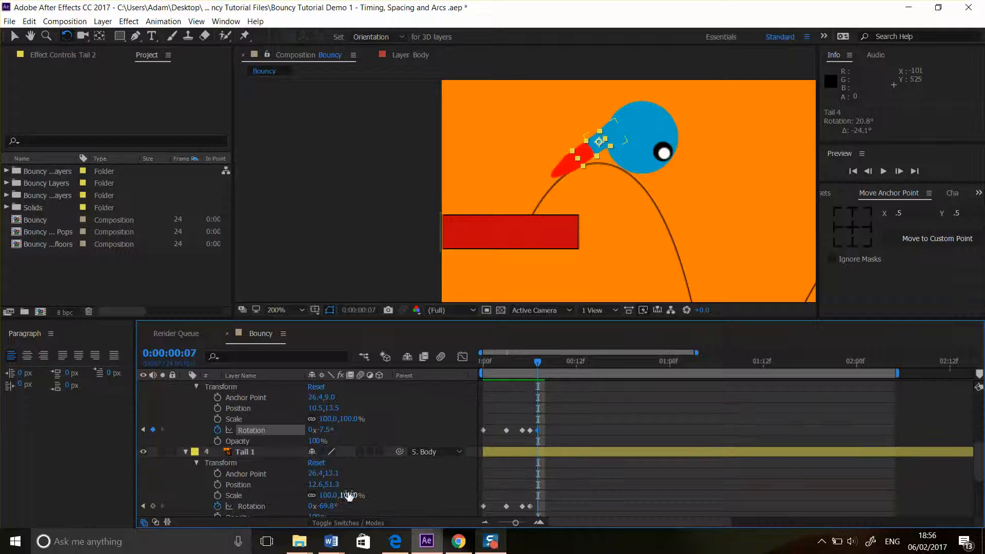
{"action": "scroll", "coordinate": [367, 495], "scroll_direction": "down", "scroll_amount": 1}
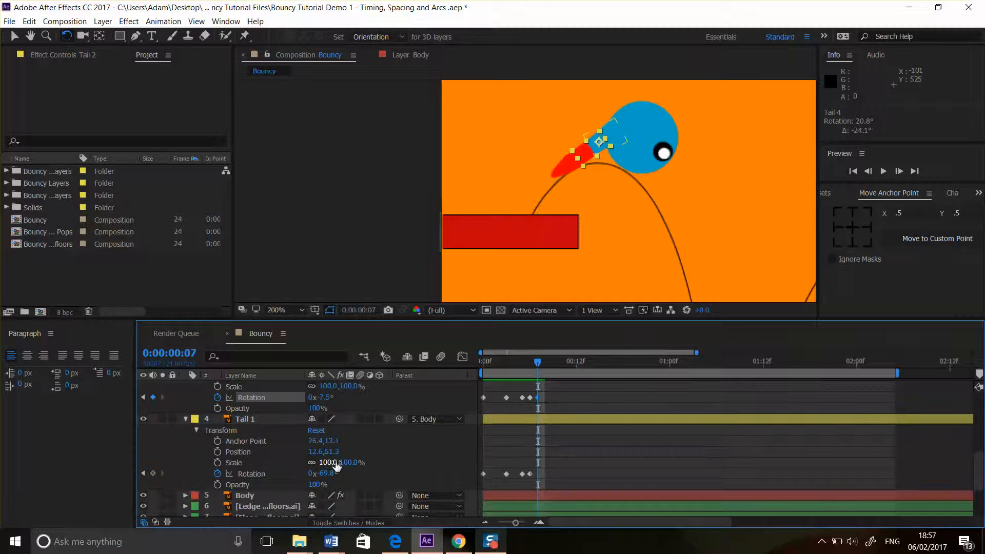
{"action": "left_click_drag", "start_coordinate": [331, 475], "coordinate": [330, 398]}
{"action": "left_click_drag", "start_coordinate": [331, 474], "coordinate": [257, 474]}
{"action": "left_click_drag", "start_coordinate": [331, 400], "coordinate": [390, 401]}
Step: At 0:00:00:07, rotate Tail 3 to about -23° and deselect the layer
{"action": "scroll", "coordinate": [446, 466], "scroll_direction": "up", "scroll_amount": 4}
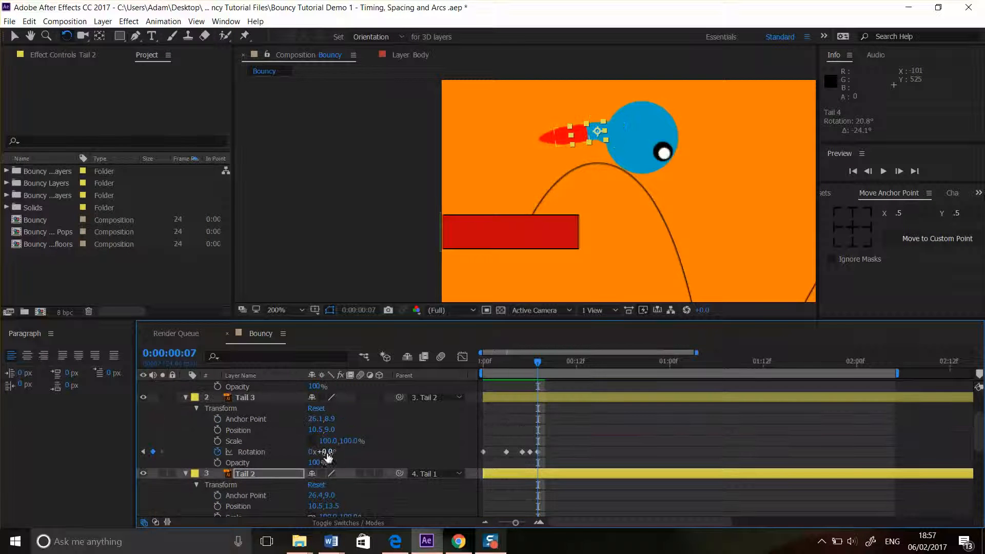
{"action": "left_click_drag", "start_coordinate": [331, 453], "coordinate": [317, 452]}
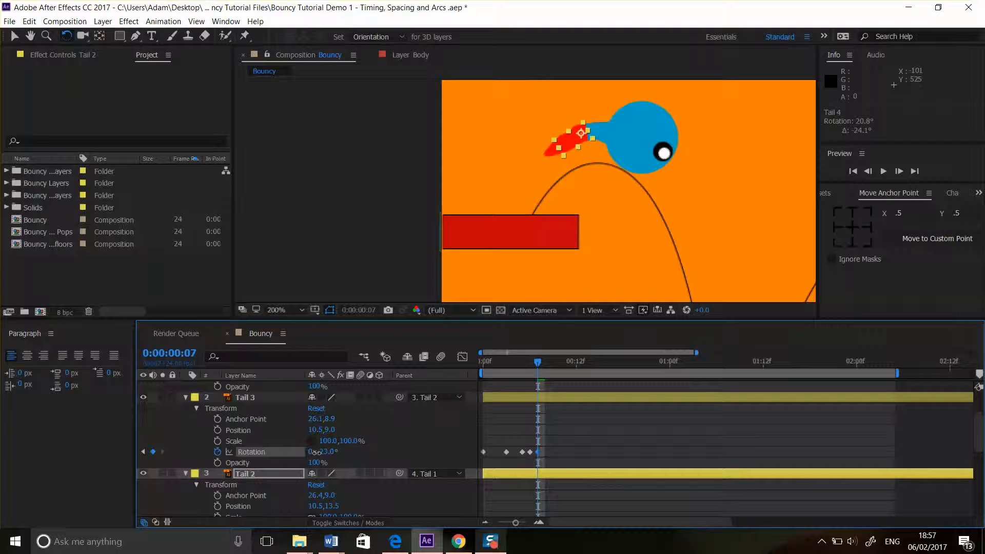
{"action": "left_click", "coordinate": [305, 415]}
{"action": "left_click", "coordinate": [294, 287]}
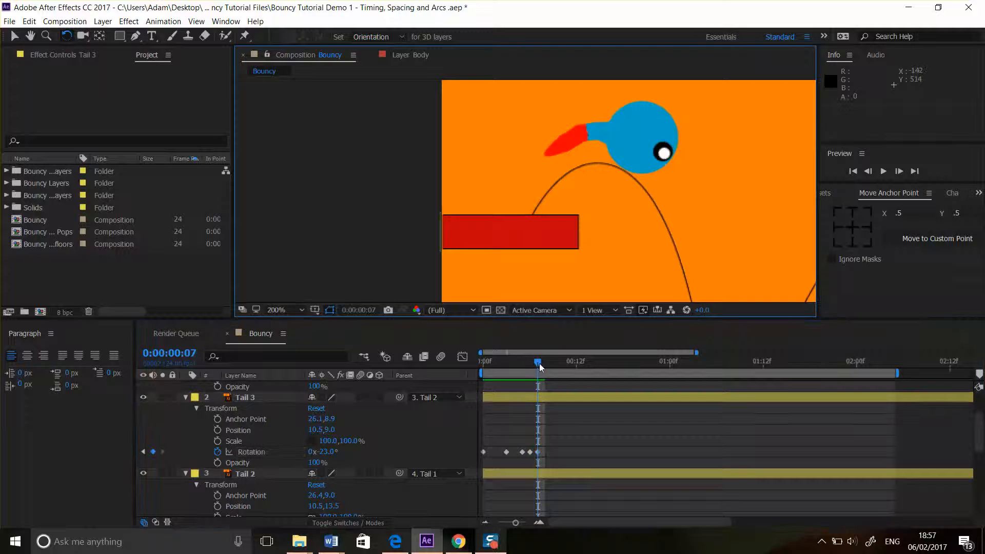
Step: Go to 0:00:00:08 and rotate Tail 1 to about -96.8°
{"action": "mouse_move", "coordinate": [534, 363]}
{"action": "left_mouse_down"}
{"action": "mouse_move", "coordinate": [479, 365]}
{"action": "mouse_move", "coordinate": [559, 373]}
{"action": "mouse_move", "coordinate": [524, 373]}
{"action": "mouse_move", "coordinate": [549, 374]}
{"action": "left_mouse_up"}
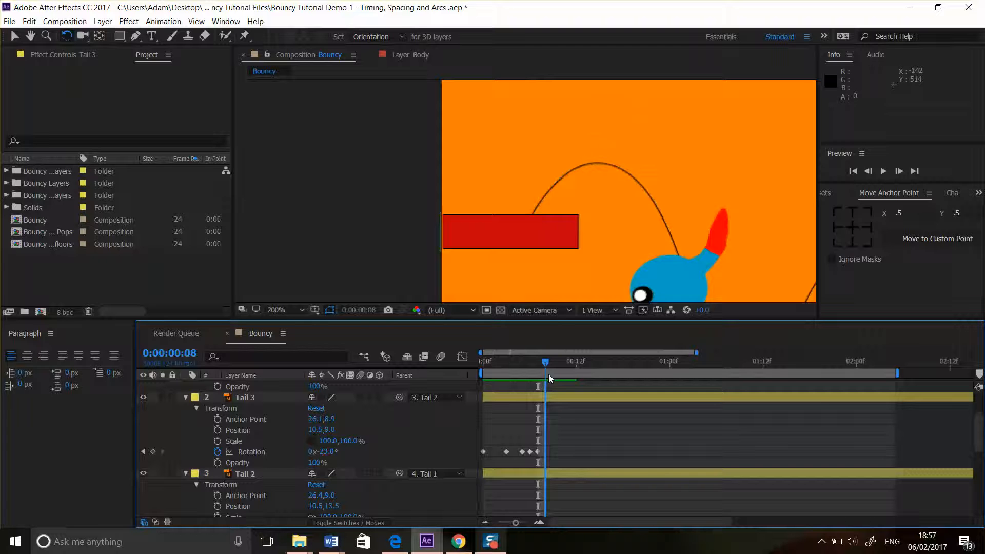
{"action": "left_click_drag", "start_coordinate": [545, 378], "coordinate": [546, 379]}
{"action": "key", "text": "h"}
{"action": "left_click_drag", "start_coordinate": [752, 213], "coordinate": [554, 132]}
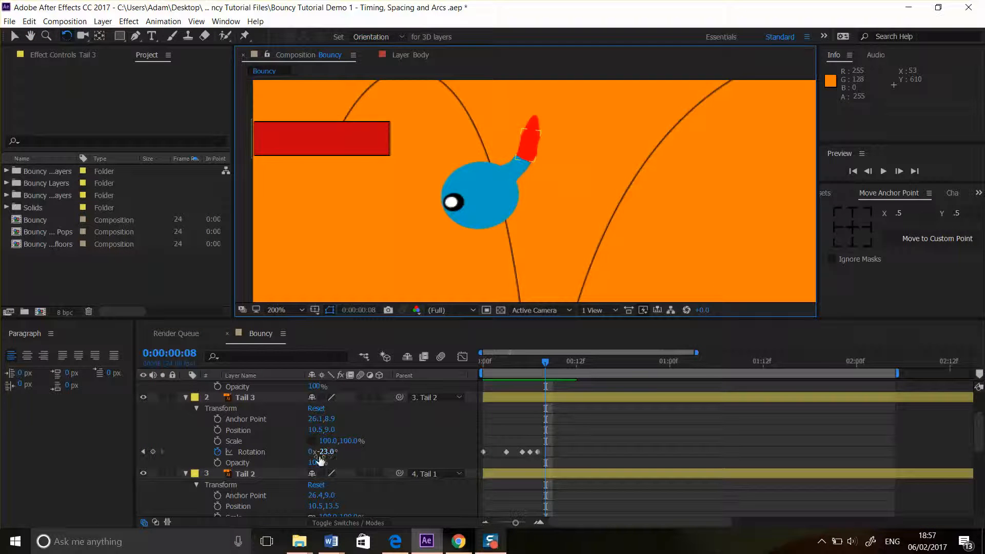
{"action": "scroll", "coordinate": [439, 466], "scroll_direction": "down", "scroll_amount": 2}
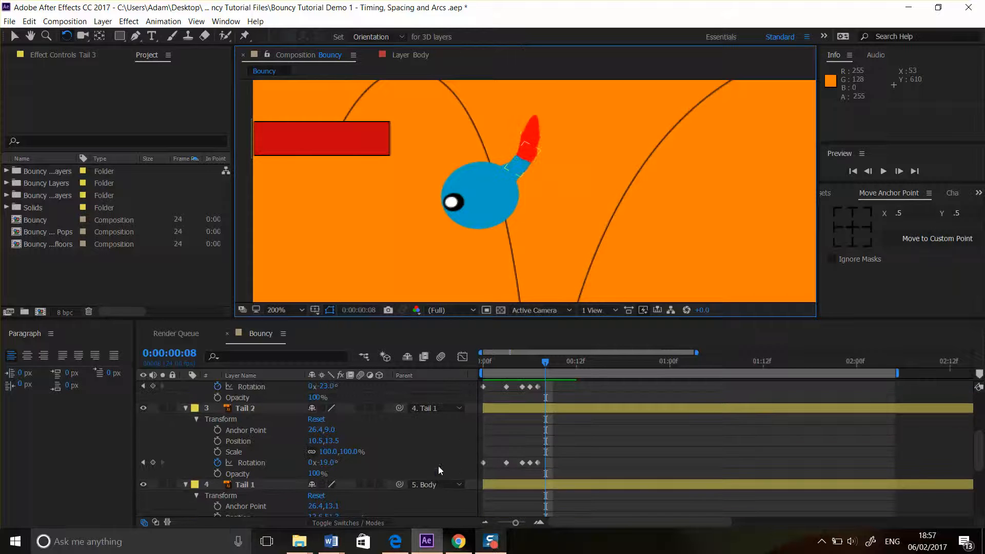
{"action": "scroll", "coordinate": [359, 472], "scroll_direction": "down", "scroll_amount": 1}
{"action": "scroll", "coordinate": [352, 481], "scroll_direction": "down", "scroll_amount": 1}
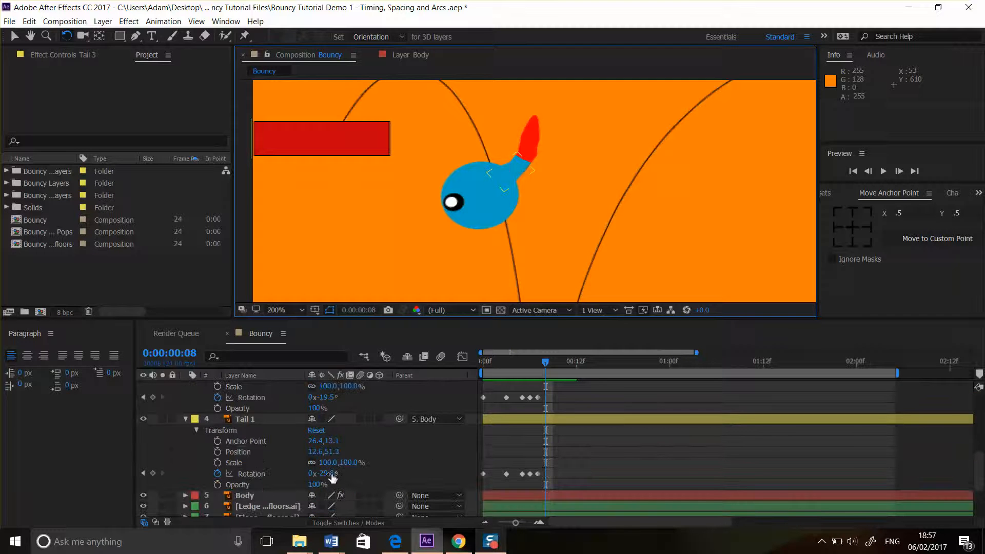
{"action": "left_click_drag", "start_coordinate": [328, 473], "coordinate": [276, 470]}
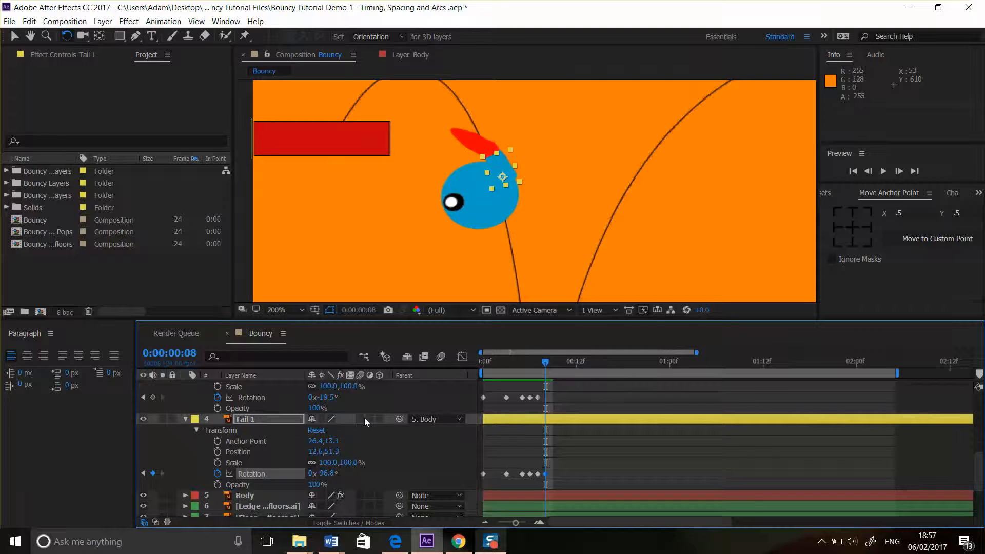
Step: At 0:00:00:08, rotate Tail 2 to about -43.5°, Tail 3 to about -35° and Tail 4 to about -36°
{"action": "scroll", "coordinate": [364, 417], "scroll_direction": "up", "scroll_amount": 1}
{"action": "left_click_drag", "start_coordinate": [326, 435], "coordinate": [304, 408]}
{"action": "scroll", "coordinate": [392, 425], "scroll_direction": "up", "scroll_amount": 1}
{"action": "scroll", "coordinate": [383, 415], "scroll_direction": "up", "scroll_amount": 1}
{"action": "scroll", "coordinate": [379, 413], "scroll_direction": "up", "scroll_amount": 1}
{"action": "scroll", "coordinate": [379, 414], "scroll_direction": "up", "scroll_amount": 1}
Step: Preview the bounce animation from the first frame to check the tail's motion
{"action": "scroll", "coordinate": [710, 187], "scroll_direction": "down", "scroll_amount": 3}
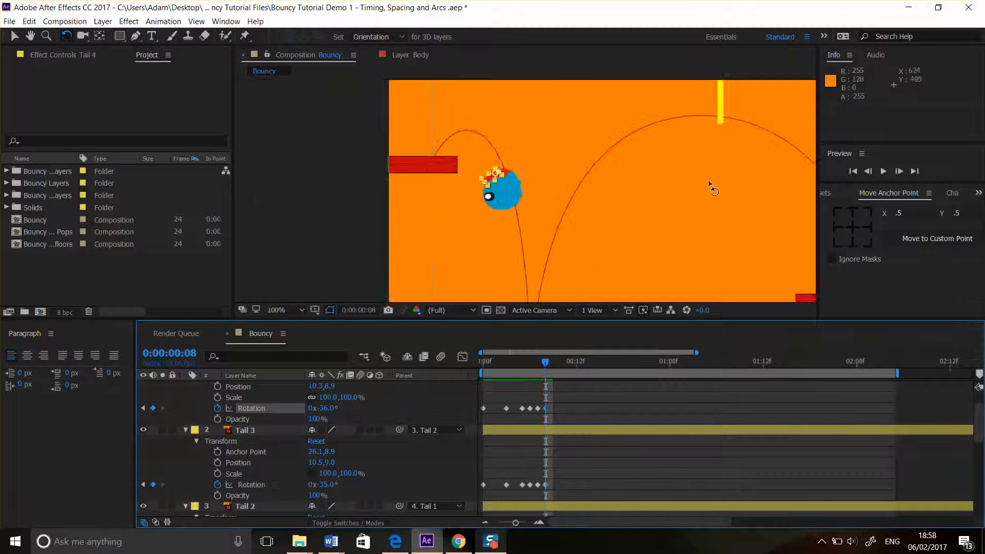
{"action": "left_click", "coordinate": [349, 195]}
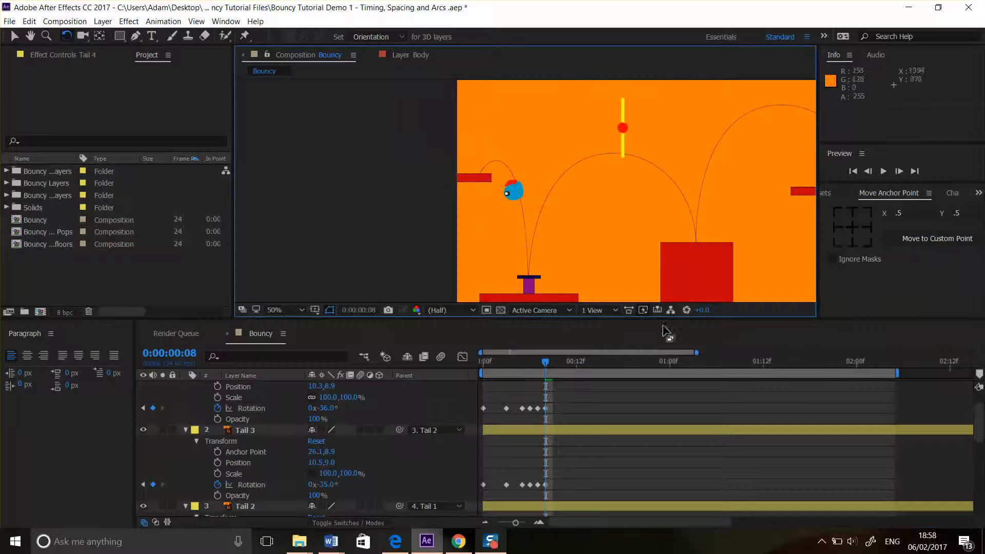
{"action": "left_click_drag", "start_coordinate": [538, 361], "coordinate": [483, 361]}
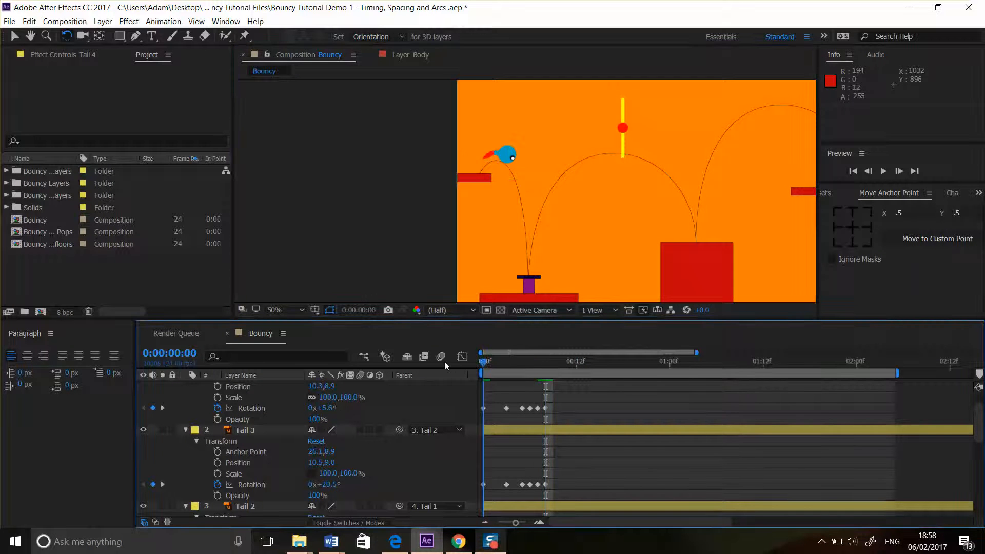
{"action": "left_click", "coordinate": [883, 173]}
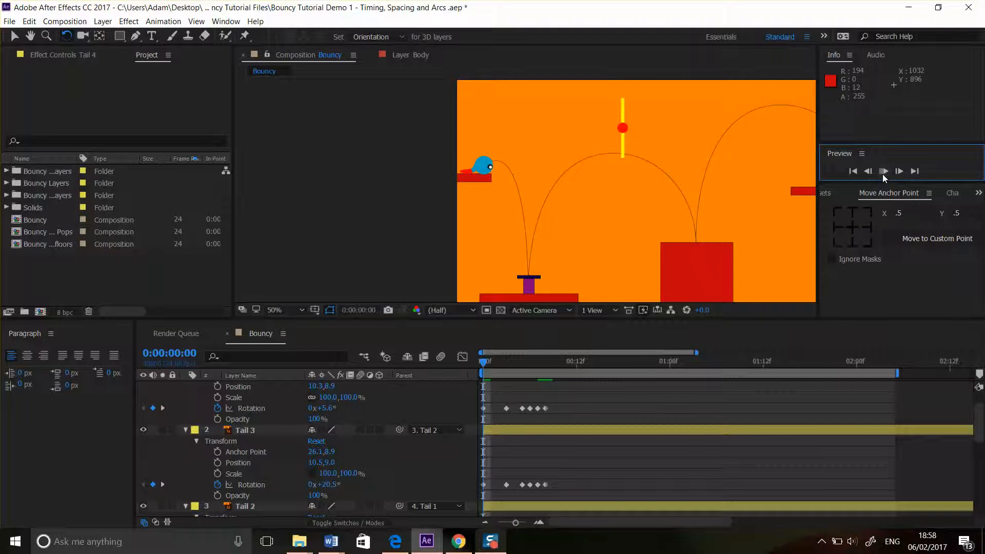
{"action": "left_click", "coordinate": [883, 175]}
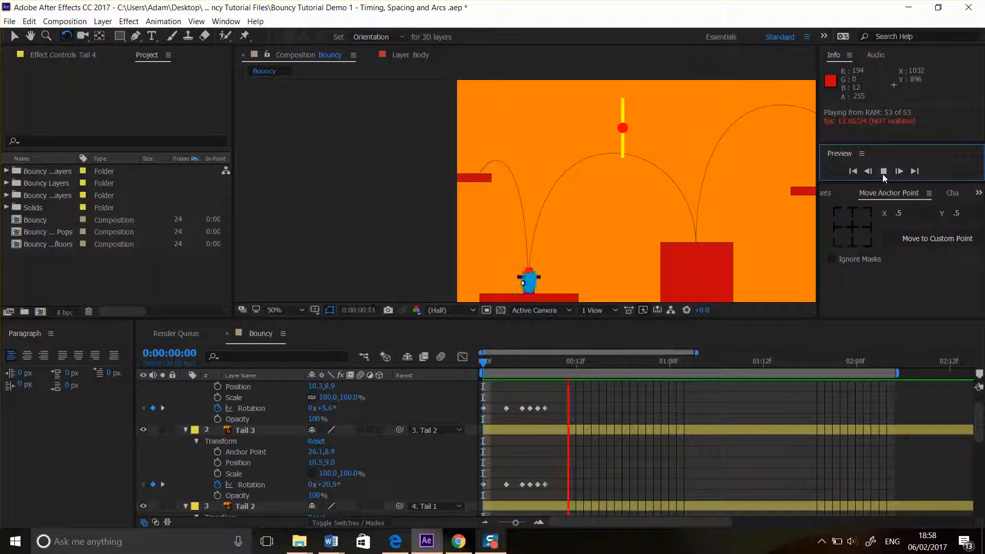
{"action": "left_click", "coordinate": [883, 173]}
Step: Go to 0:00:00:12 and add Rotation keyframes with the current angles for all four tail layers
{"action": "left_click_drag", "start_coordinate": [480, 365], "coordinate": [579, 370]}
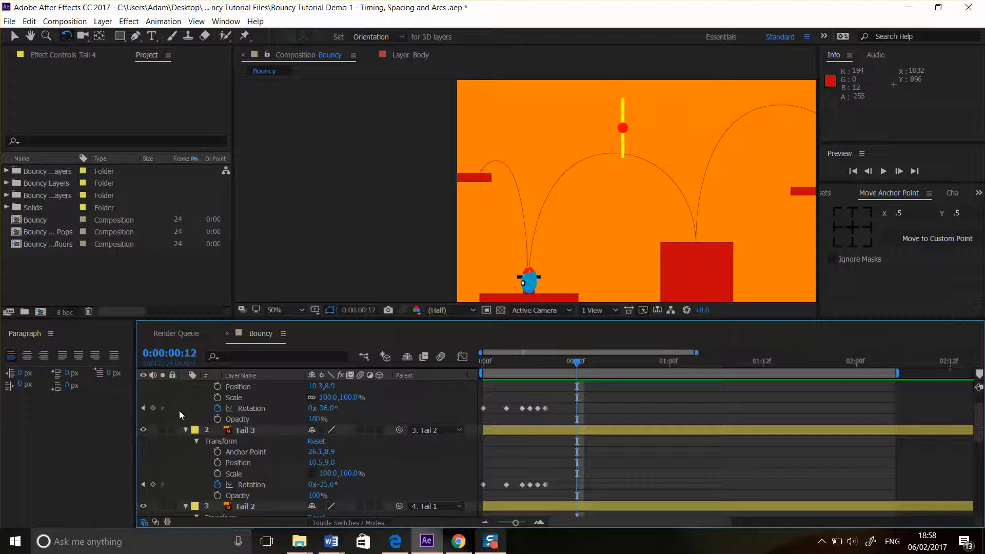
{"action": "scroll", "coordinate": [180, 414], "scroll_direction": "down", "scroll_amount": 3}
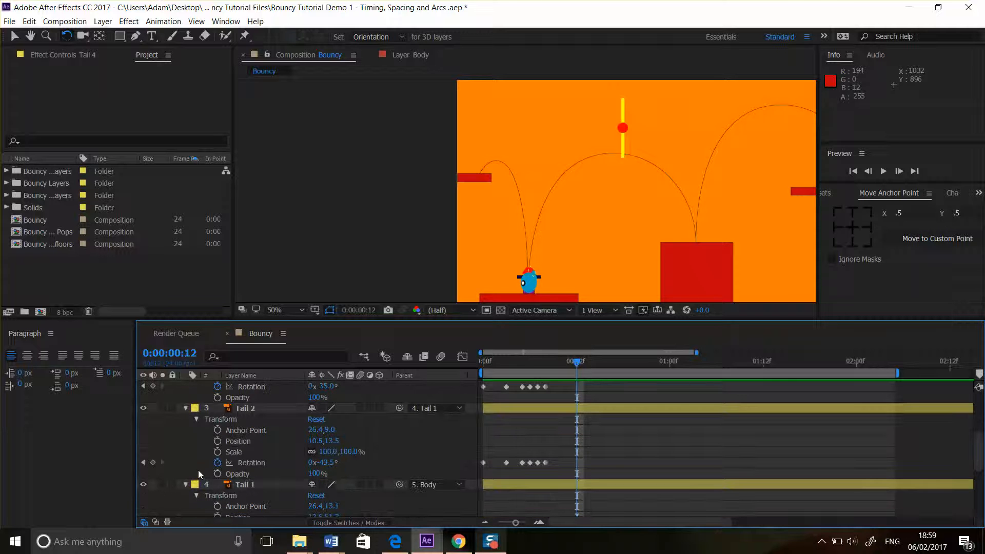
{"action": "scroll", "coordinate": [185, 470], "scroll_direction": "down", "scroll_amount": 1}
{"action": "left_click", "coordinate": [153, 506]}
{"action": "left_click", "coordinate": [153, 429]}
{"action": "scroll", "coordinate": [181, 429], "scroll_direction": "up", "scroll_amount": 1}
{"action": "scroll", "coordinate": [180, 428], "scroll_direction": "up", "scroll_amount": 1}
{"action": "left_click", "coordinate": [153, 417]}
{"action": "scroll", "coordinate": [166, 417], "scroll_direction": "up", "scroll_amount": 2}
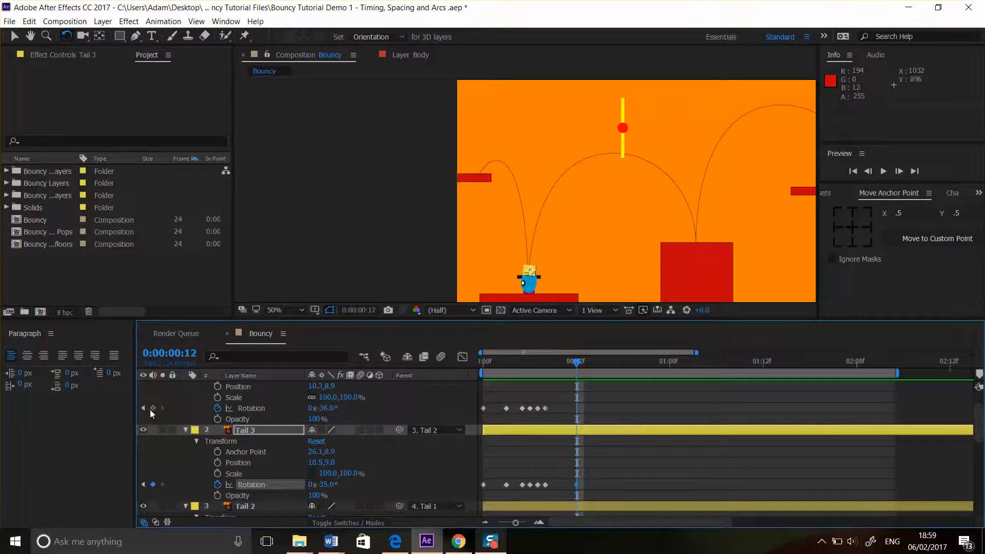
{"action": "left_click", "coordinate": [153, 408]}
Step: Go to 0:00:00:14 and set the Rotation of Tail 1 and Tail 2 to 0°
{"action": "left_click_drag", "start_coordinate": [586, 361], "coordinate": [592, 361]}
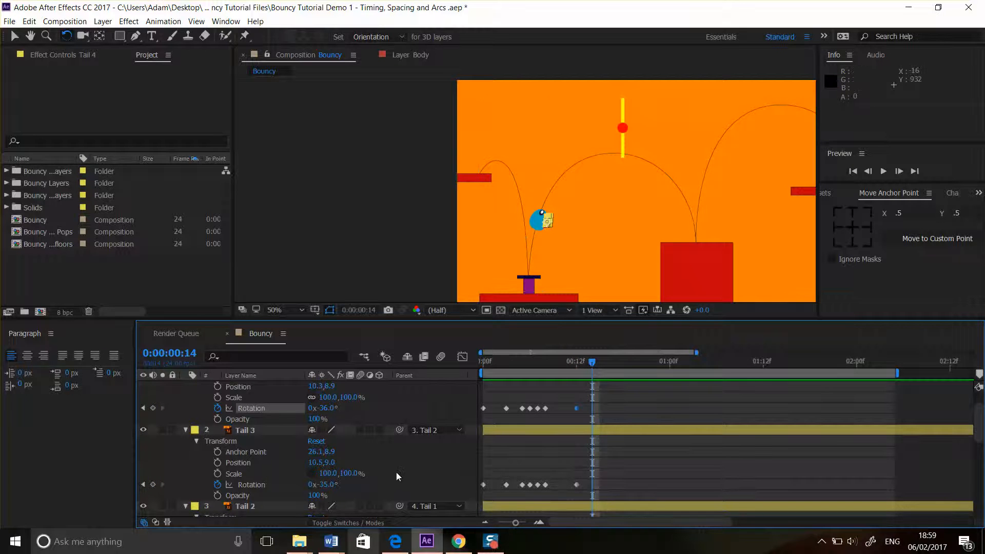
{"action": "scroll", "coordinate": [398, 472], "scroll_direction": "down", "scroll_amount": 3}
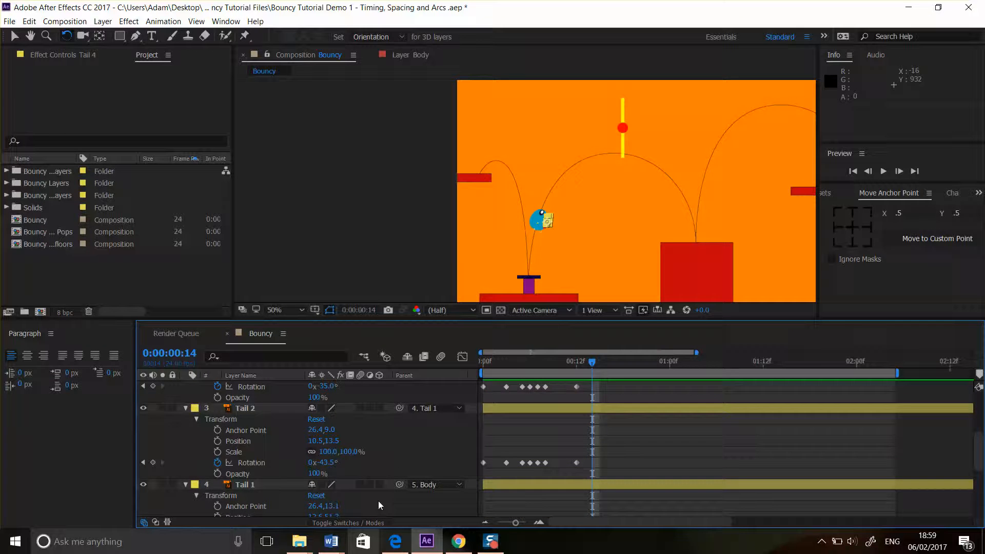
{"action": "scroll", "coordinate": [378, 500], "scroll_direction": "down", "scroll_amount": 3}
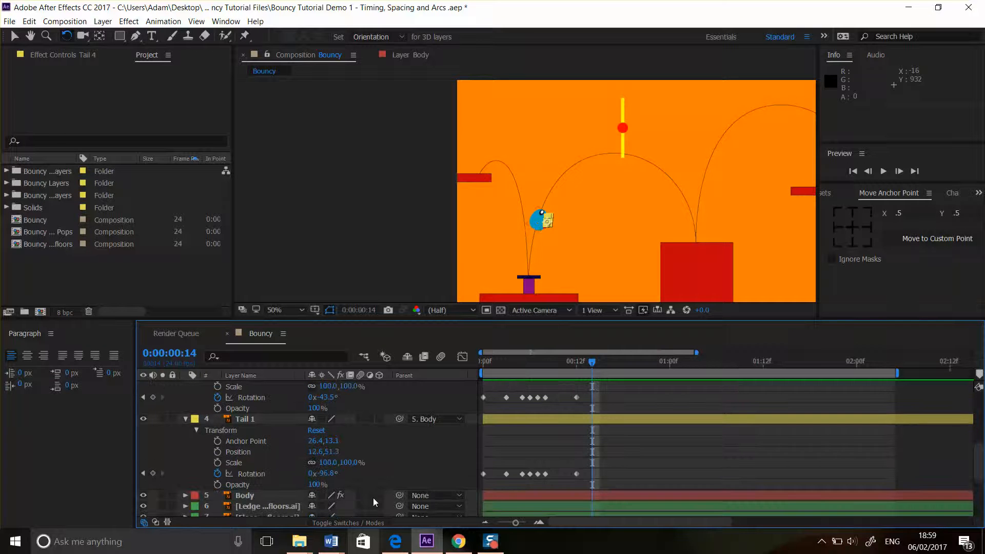
{"action": "left_click", "coordinate": [325, 473]}
{"action": "type", "text": "0"}
{"action": "key", "text": "Return"}
{"action": "left_click", "coordinate": [323, 397]}
{"action": "type", "text": "0"}
{"action": "key", "text": "Return"}
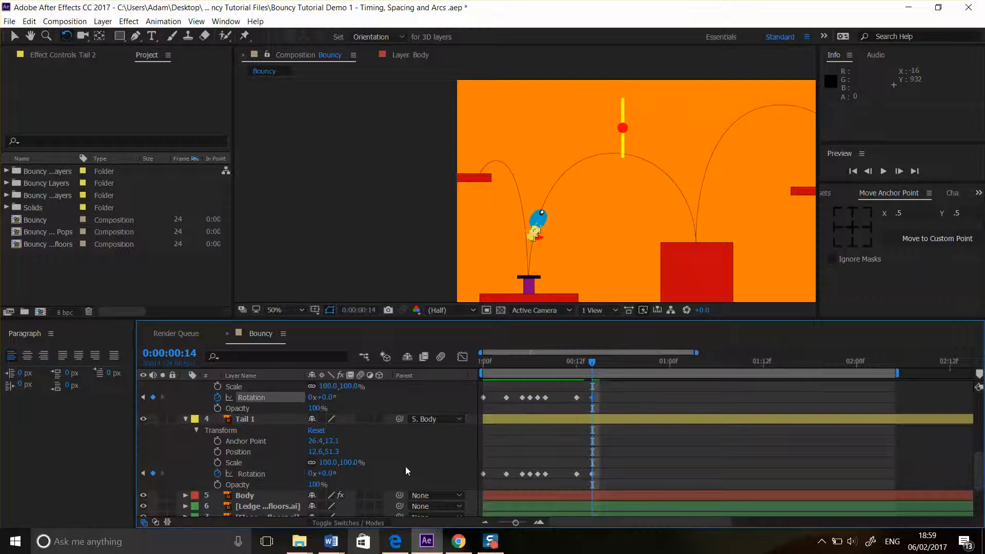
Step: At 0:00:00:14, set the Rotation of Tail 3 and Tail 4 to 0°
{"action": "scroll", "coordinate": [361, 404], "scroll_direction": "up", "scroll_amount": 3}
{"action": "left_click", "coordinate": [337, 420]}
{"action": "key", "text": "Return"}
{"action": "scroll", "coordinate": [332, 444], "scroll_direction": "up", "scroll_amount": 3}
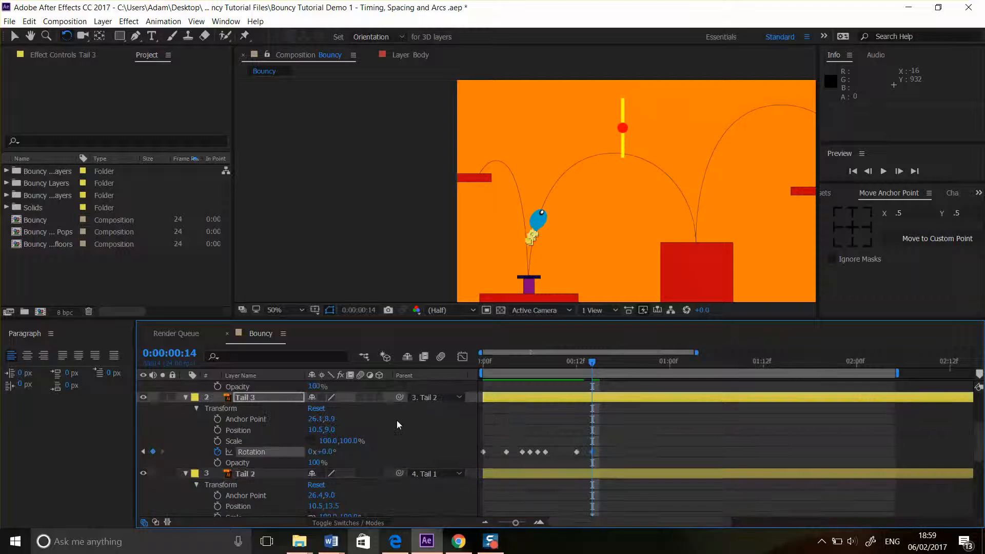
{"action": "left_click", "coordinate": [329, 440]}
{"action": "type", "text": "0"}
{"action": "key", "text": "Return"}
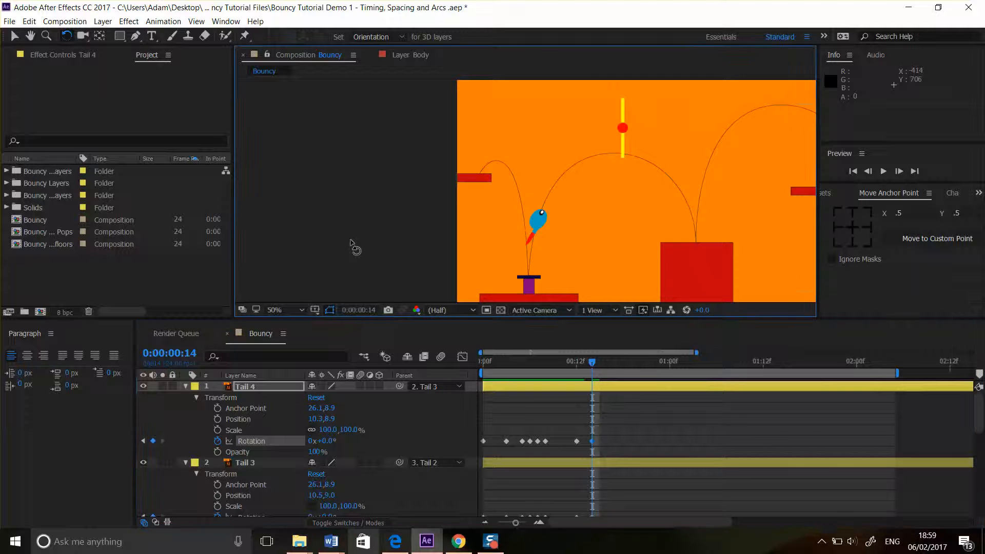
Step: At 0:00:00:14, rotate the Tail 1 layer to about -22.6° so the tail follows the jump arc
{"action": "left_click", "coordinate": [352, 245]}
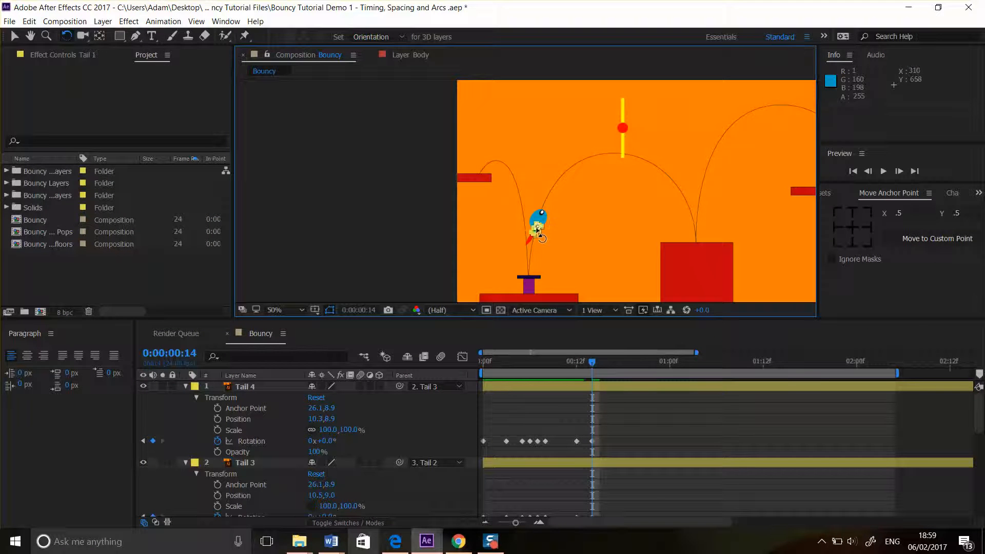
{"action": "left_click_drag", "start_coordinate": [537, 238], "coordinate": [541, 240]}
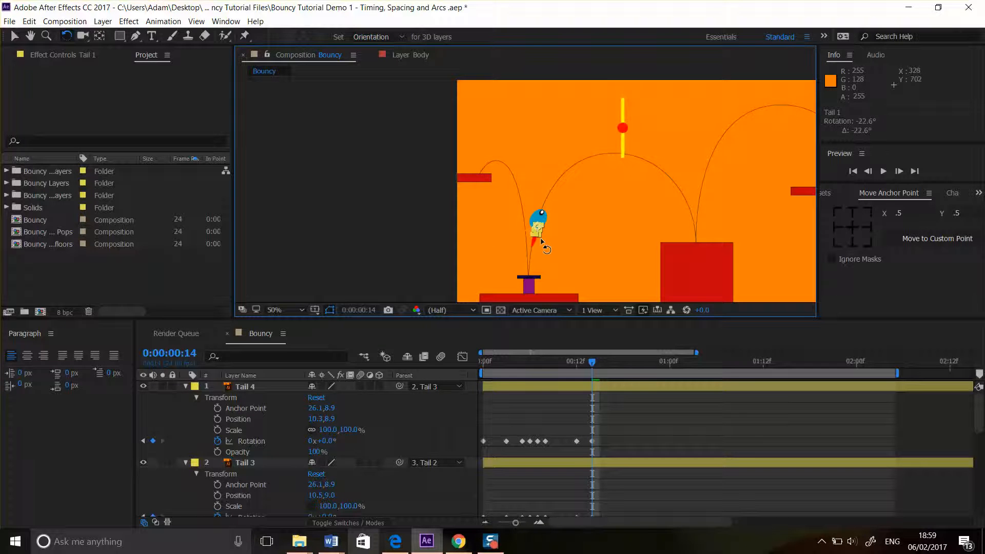
{"action": "left_click", "coordinate": [413, 244]}
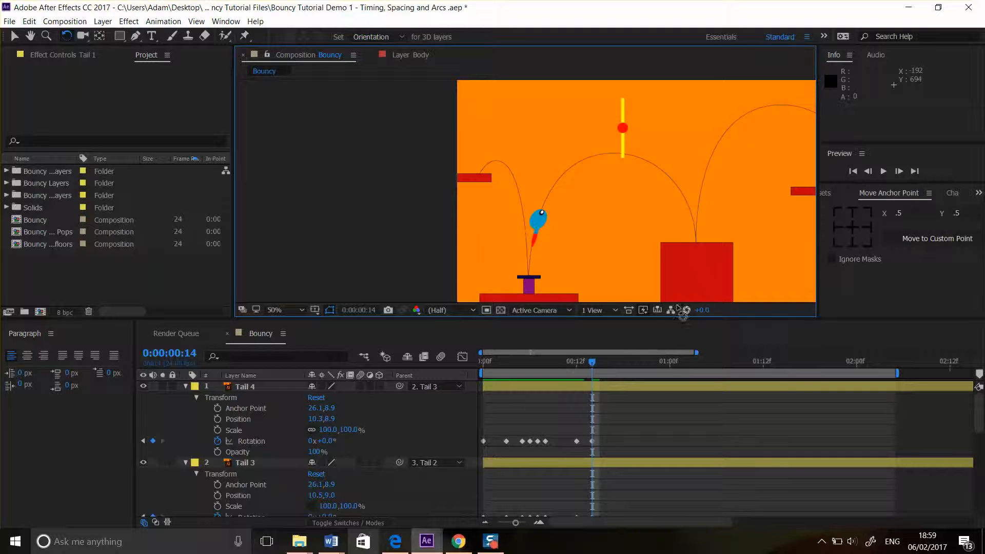
Step: Go to 0:00:00:18 and rotate the Tail 1 layer to about -7.1° so the tail follows the jump arc
{"action": "left_click_drag", "start_coordinate": [592, 365], "coordinate": [625, 365]}
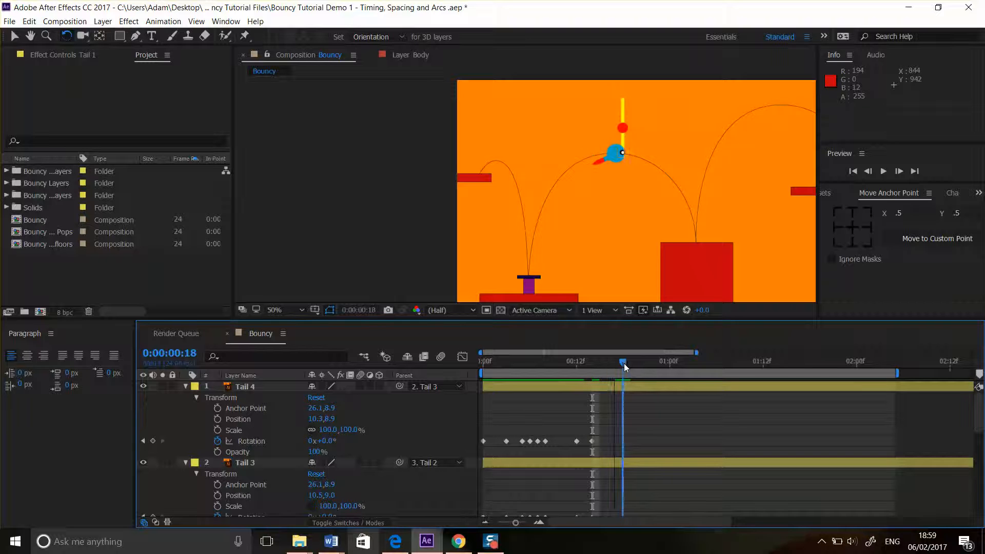
{"action": "left_click", "coordinate": [609, 163]}
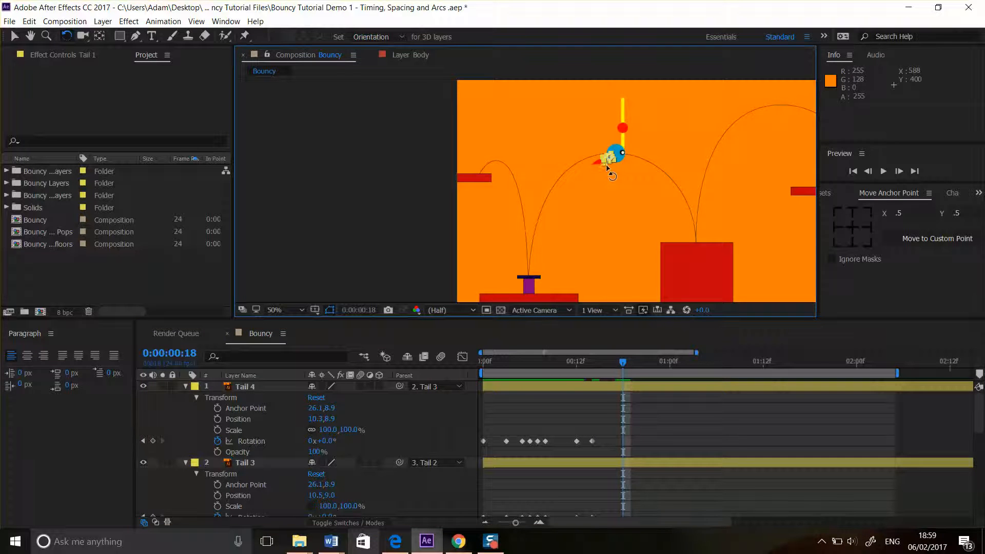
{"action": "left_click_drag", "start_coordinate": [602, 164], "coordinate": [613, 159]}
{"action": "left_click", "coordinate": [325, 246]}
{"action": "left_click_drag", "start_coordinate": [620, 364], "coordinate": [624, 344]}
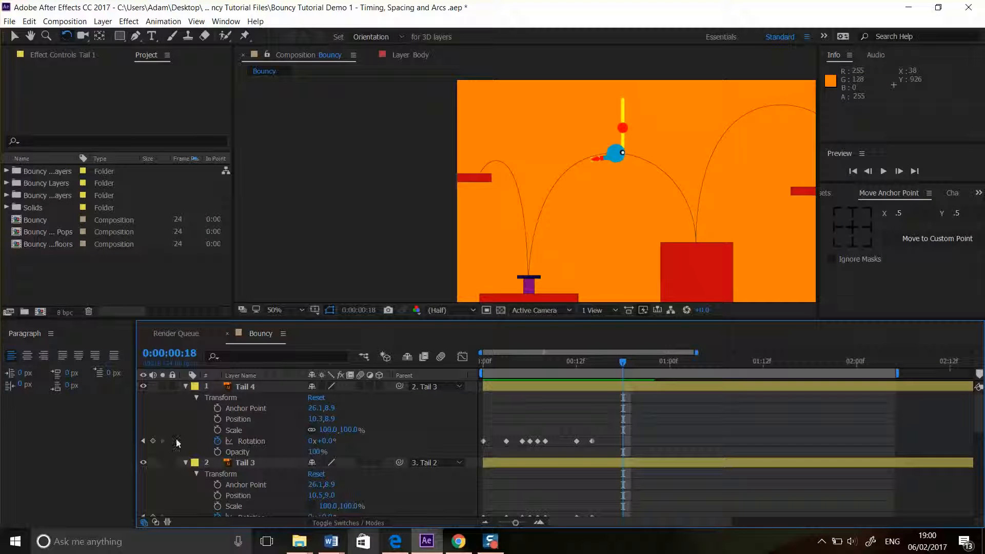
Step: At 0:00:00:18, add Rotation keyframes with the current angles for Tail 4, Tail 3 and Tail 2
{"action": "left_click", "coordinate": [153, 442]}
{"action": "scroll", "coordinate": [174, 513], "scroll_direction": "down", "scroll_amount": 1}
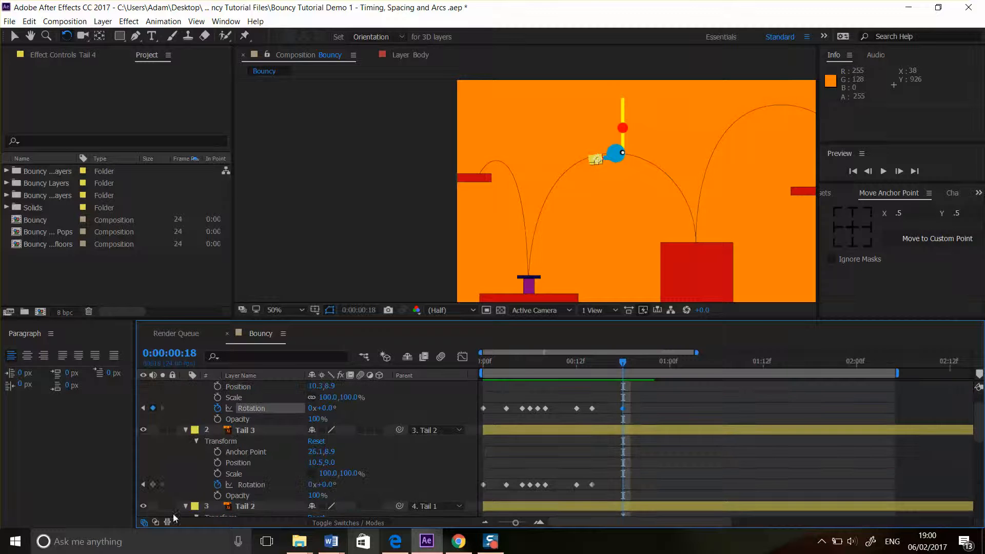
{"action": "left_click", "coordinate": [153, 484]}
{"action": "scroll", "coordinate": [170, 472], "scroll_direction": "down", "scroll_amount": 2}
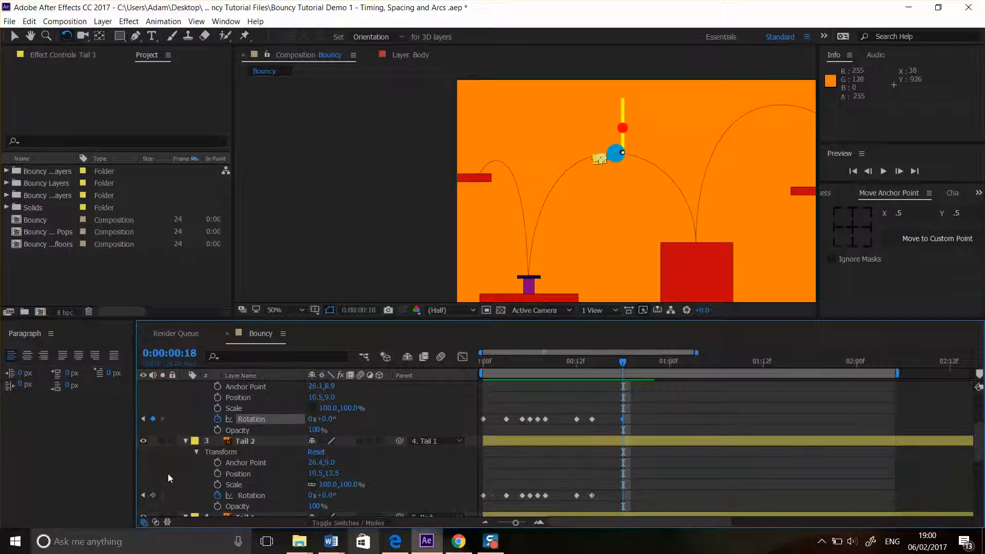
{"action": "left_click", "coordinate": [154, 494]}
{"action": "scroll", "coordinate": [187, 477], "scroll_direction": "down", "scroll_amount": 4}
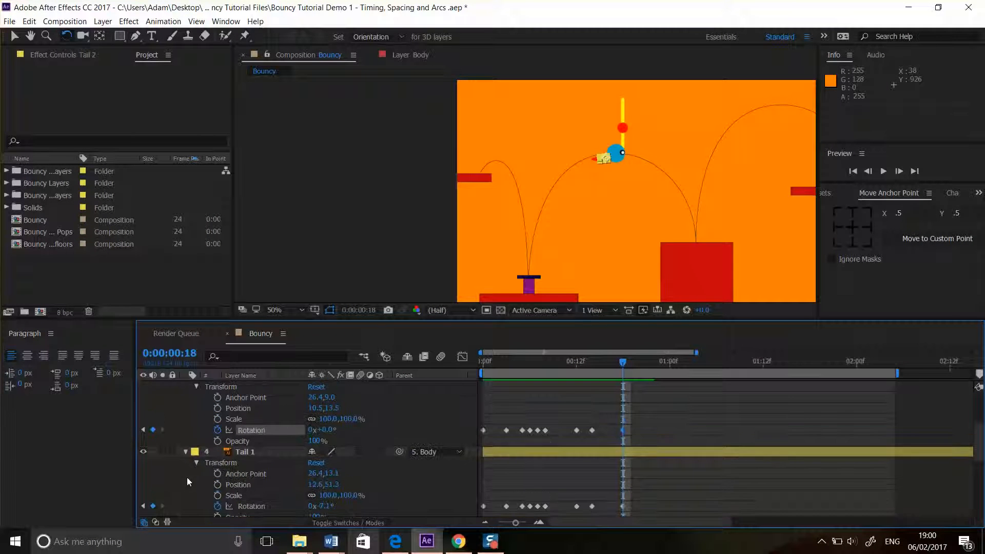
{"action": "scroll", "coordinate": [188, 477], "scroll_direction": "up", "scroll_amount": 7}
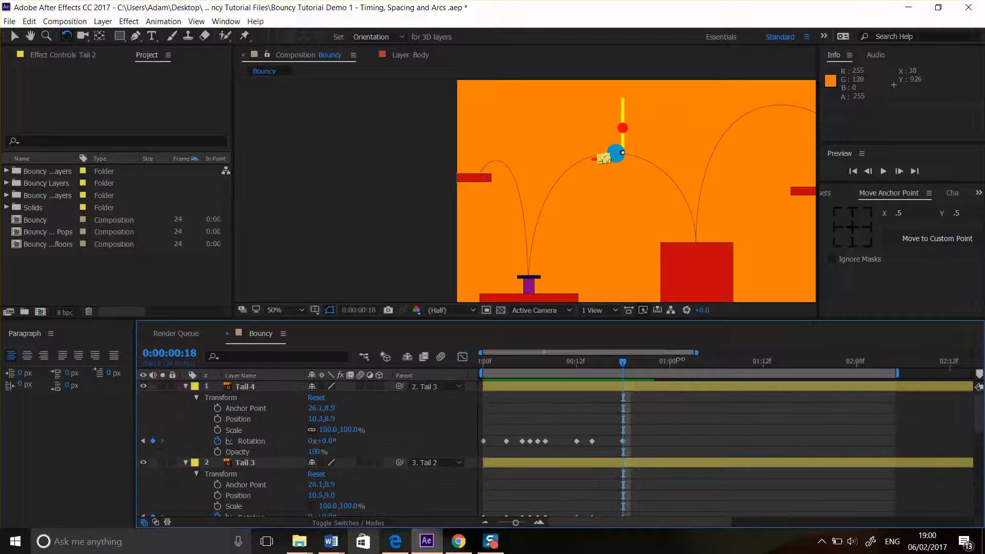
Step: Copy Tail 4's Rotation keyframe from 0:00:00:12 and paste it at 0:00:00:21
{"action": "left_click_drag", "start_coordinate": [626, 363], "coordinate": [648, 365]}
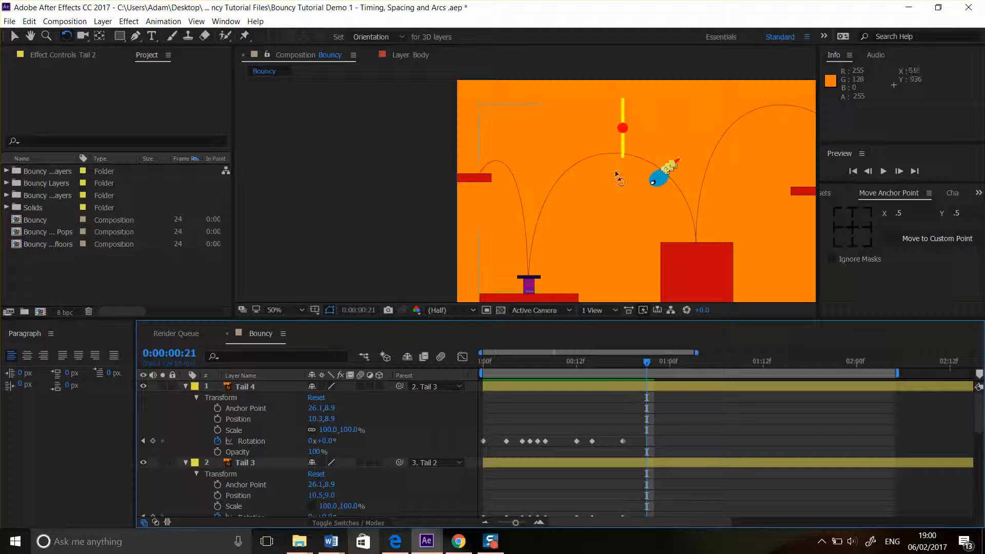
{"action": "left_click", "coordinate": [575, 365]}
{"action": "left_click", "coordinate": [576, 441]}
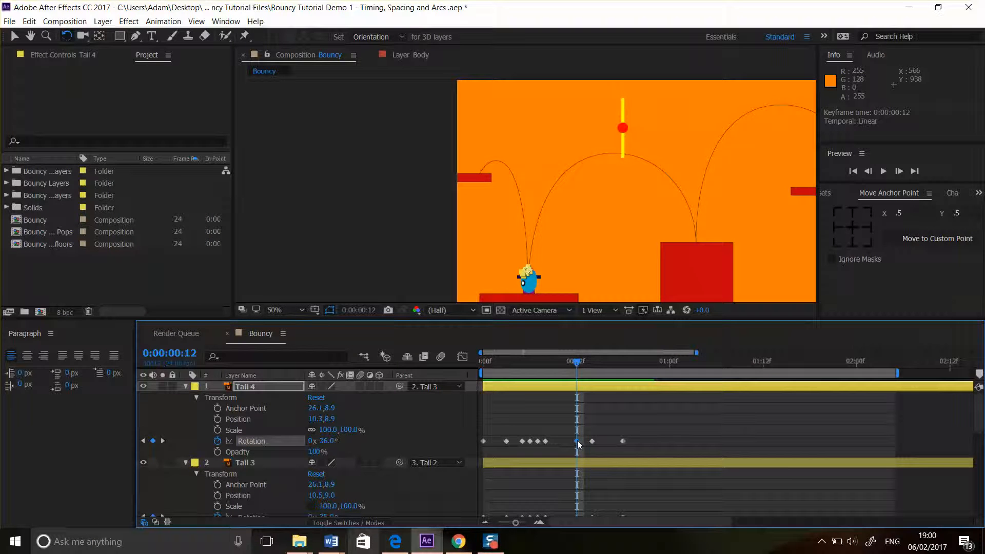
{"action": "key", "text": "ctrl+c"}
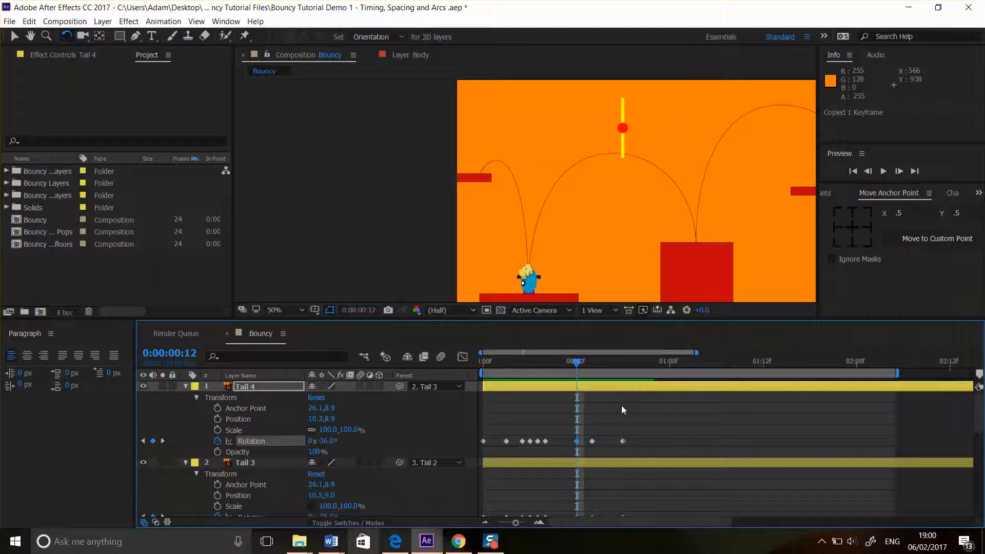
{"action": "left_click", "coordinate": [652, 366]}
{"action": "mouse_move", "coordinate": [652, 368]}
{"action": "left_mouse_down"}
{"action": "mouse_move", "coordinate": [680, 353]}
{"action": "mouse_move", "coordinate": [659, 353]}
{"action": "left_mouse_up"}
{"action": "left_click", "coordinate": [647, 360]}
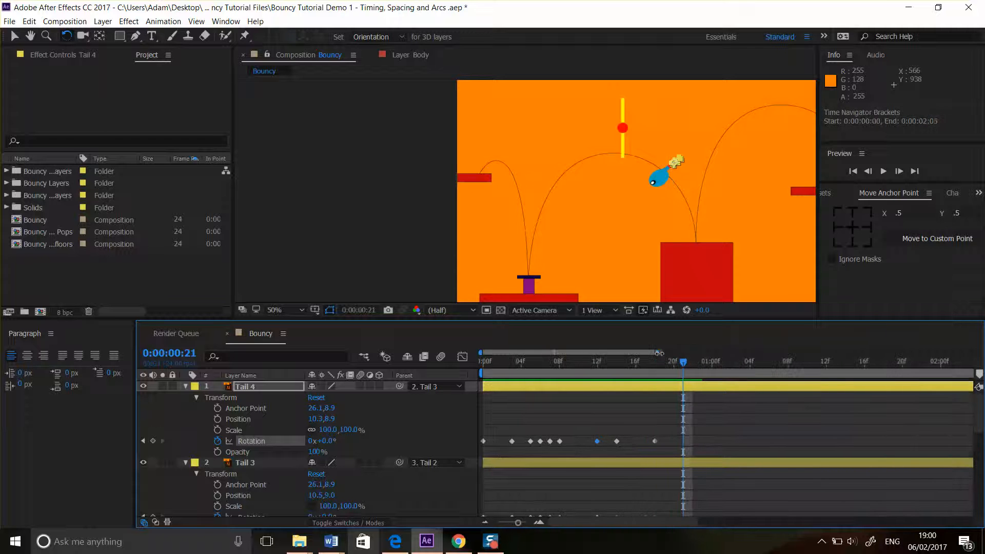
{"action": "key", "text": "ctrl+v"}
{"action": "scroll", "coordinate": [710, 431], "scroll_direction": "down", "scroll_amount": 1}
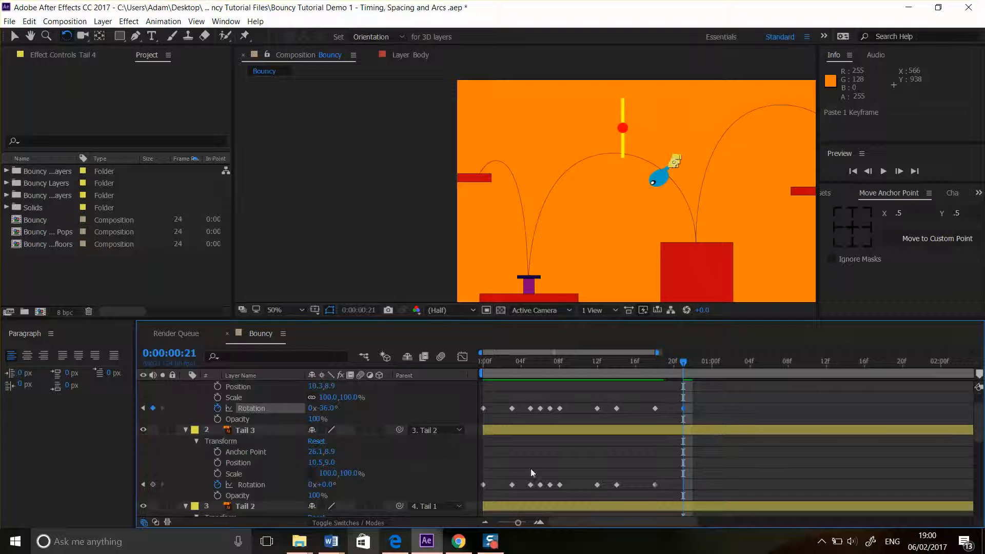
Step: Copy Tail 3's Rotation keyframe from 0:00:00:12 and paste it at 0:00:00:21
{"action": "left_click", "coordinate": [597, 485]}
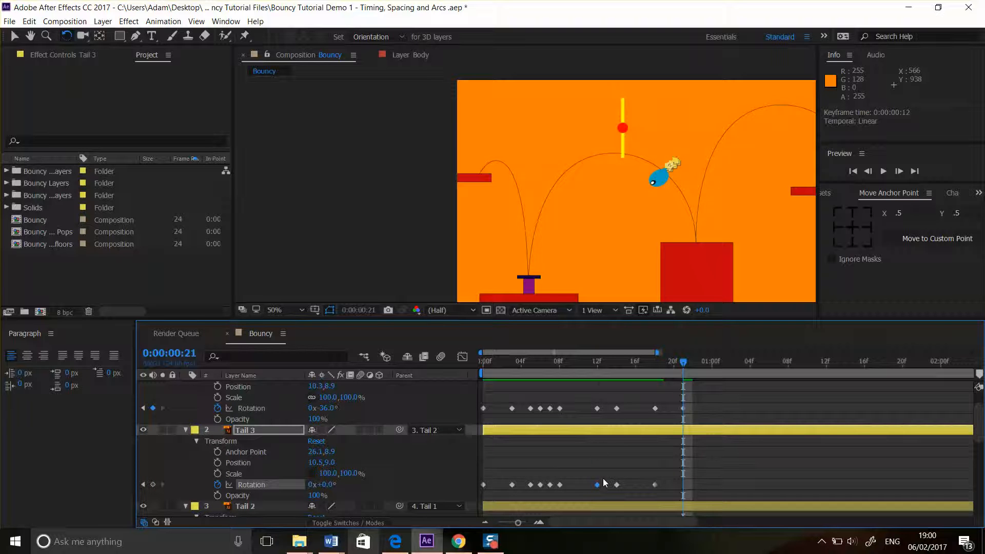
{"action": "mouse_move", "coordinate": [596, 486]}
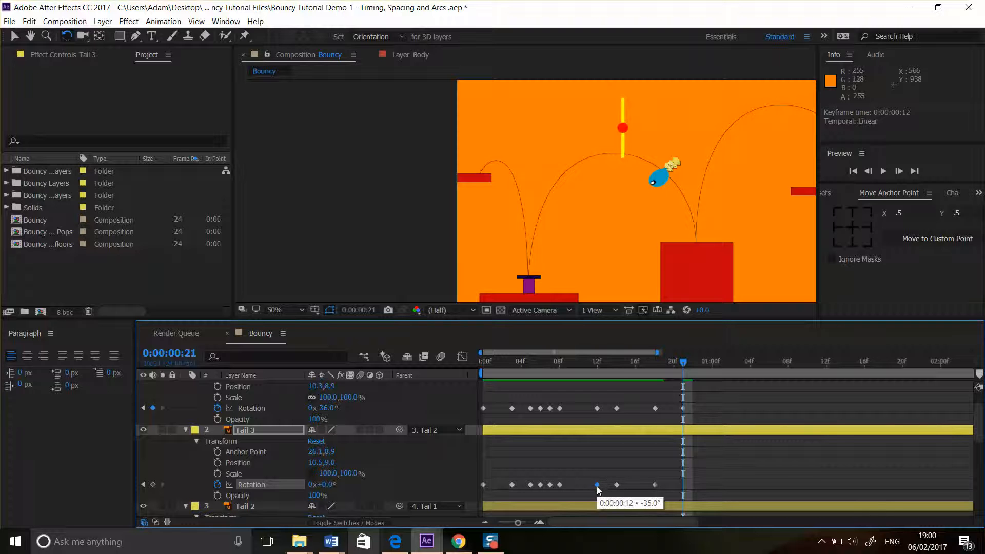
{"action": "key", "text": "ctrl+c"}
{"action": "key", "text": "ctrl+v"}
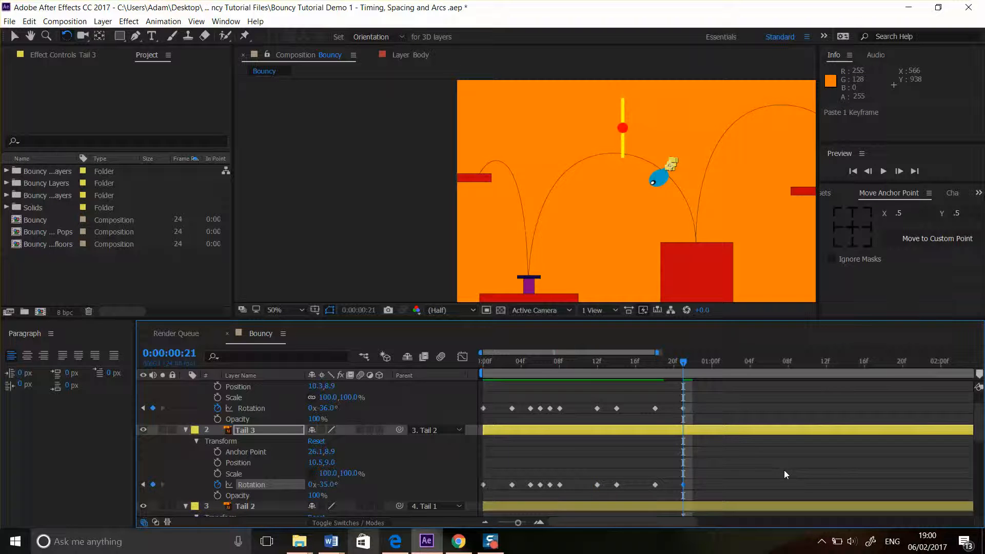
{"action": "scroll", "coordinate": [783, 470], "scroll_direction": "down", "scroll_amount": 4}
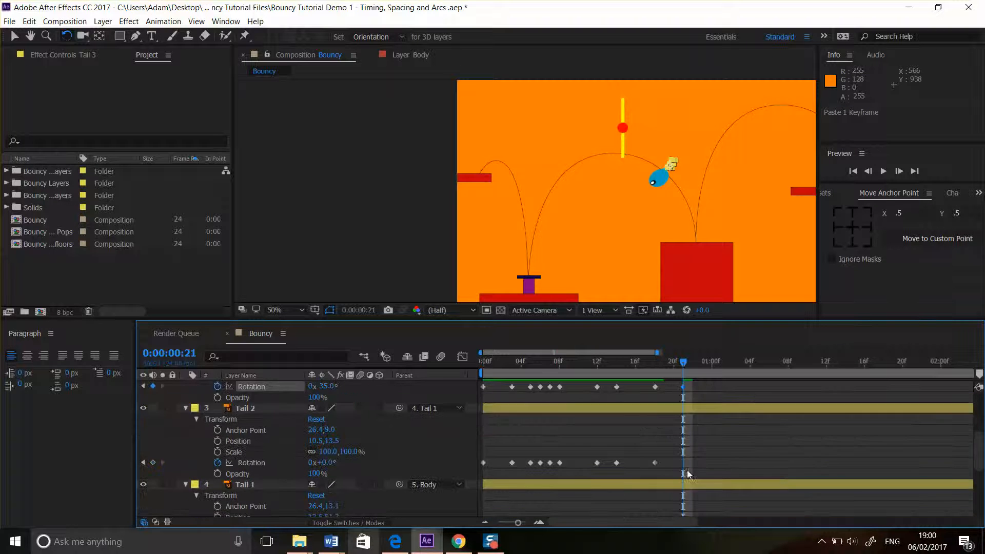
Step: Duplicate the 0:00:00:12 Rotation keyframes of Tail 2 and Tail 1 to 0:00:00:21 on their own layers
{"action": "left_click", "coordinate": [597, 463]}
{"action": "key", "text": "ctrl+c"}
{"action": "key", "text": "ctrl+v"}
{"action": "scroll", "coordinate": [605, 467], "scroll_direction": "down", "scroll_amount": 6}
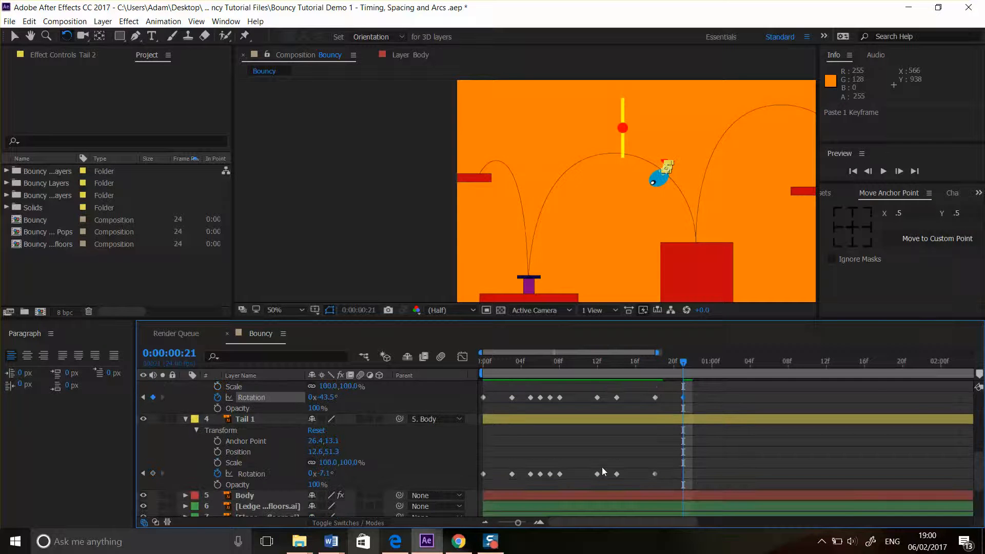
{"action": "left_click", "coordinate": [596, 474]}
{"action": "key", "text": "ctrl+c"}
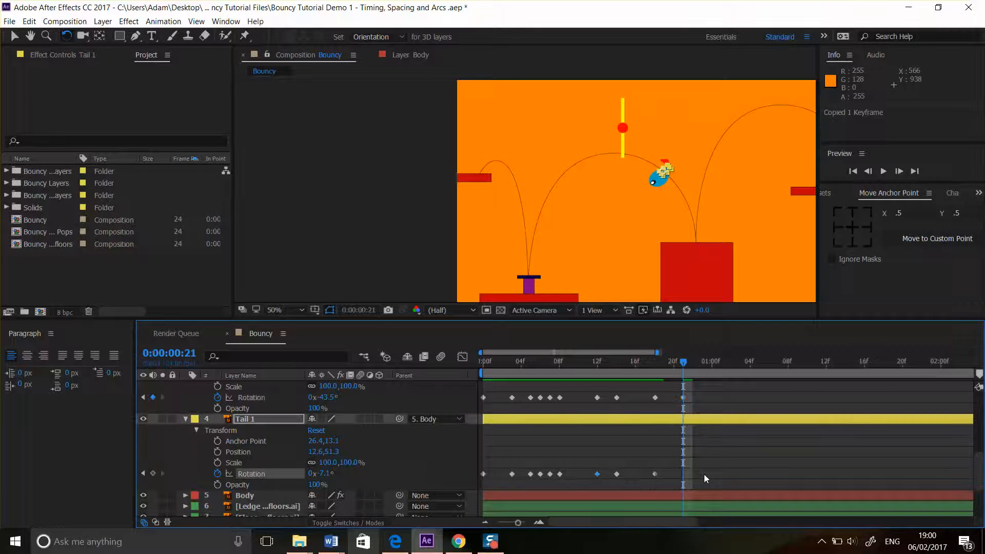
{"action": "key", "text": "ctrl+v"}
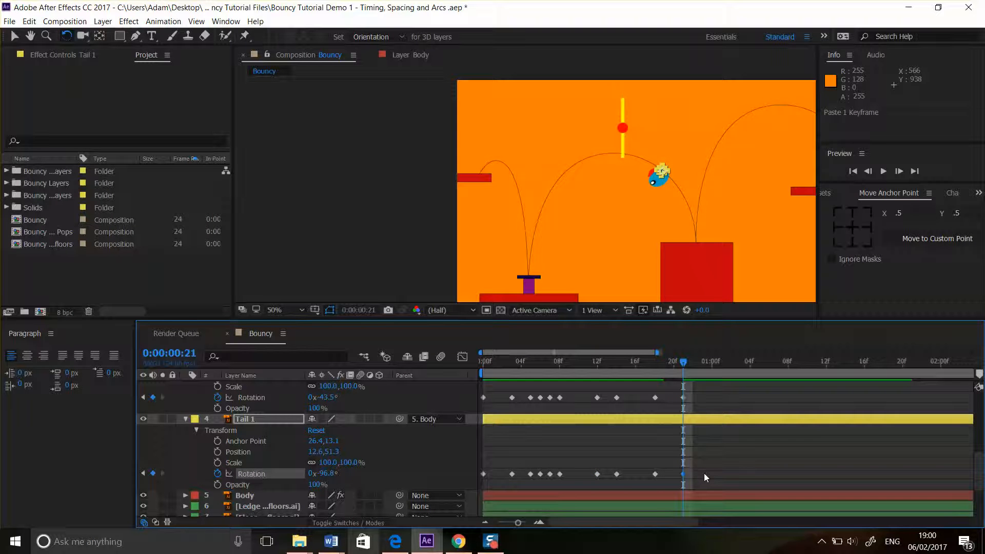
Step: Copy Tail 2's Rotation keyframes at 0:00:00:12 and 0:00:00:14 and paste them starting at 0:00:01:01
{"action": "left_click_drag", "start_coordinate": [663, 365], "coordinate": [720, 369]}
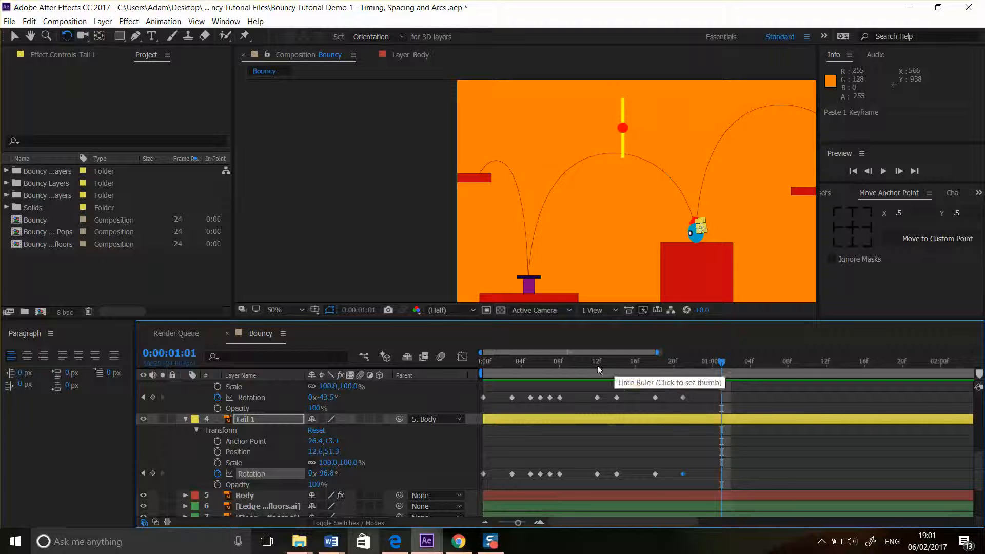
{"action": "left_click_drag", "start_coordinate": [589, 395], "coordinate": [621, 399]}
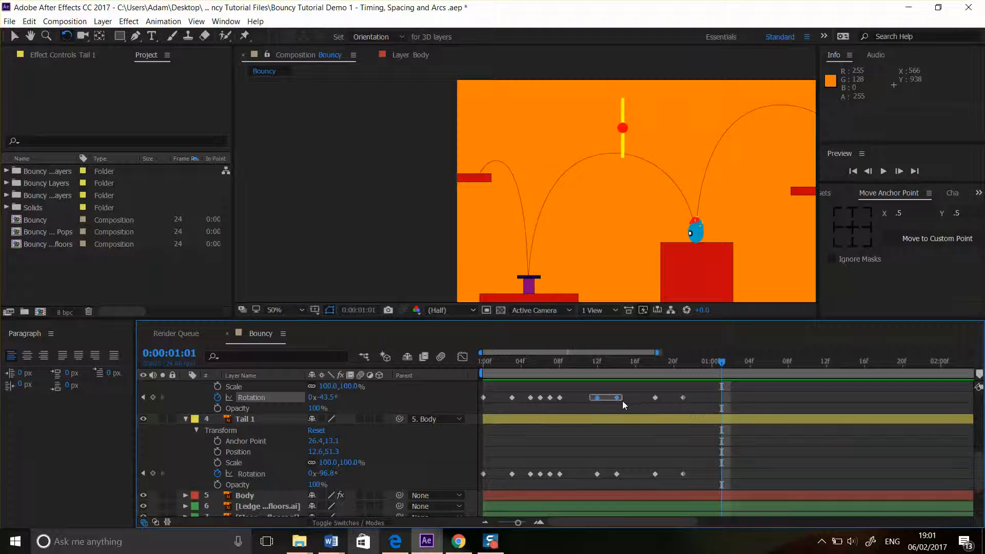
{"action": "key", "text": "ctrl+v"}
{"action": "left_click_drag", "start_coordinate": [722, 364], "coordinate": [737, 363]}
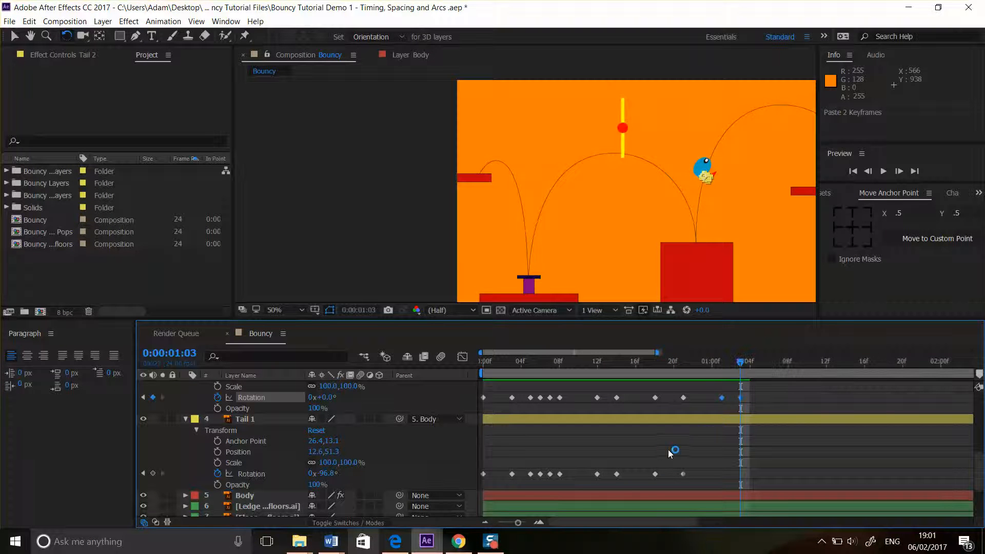
Step: Copy Tail 1's Rotation keyframes at 0:00:00:12 and 0:00:00:14 and paste them starting at 0:00:01:01
{"action": "left_click", "coordinate": [721, 364]}
{"action": "left_click_drag", "start_coordinate": [623, 473], "coordinate": [583, 466]}
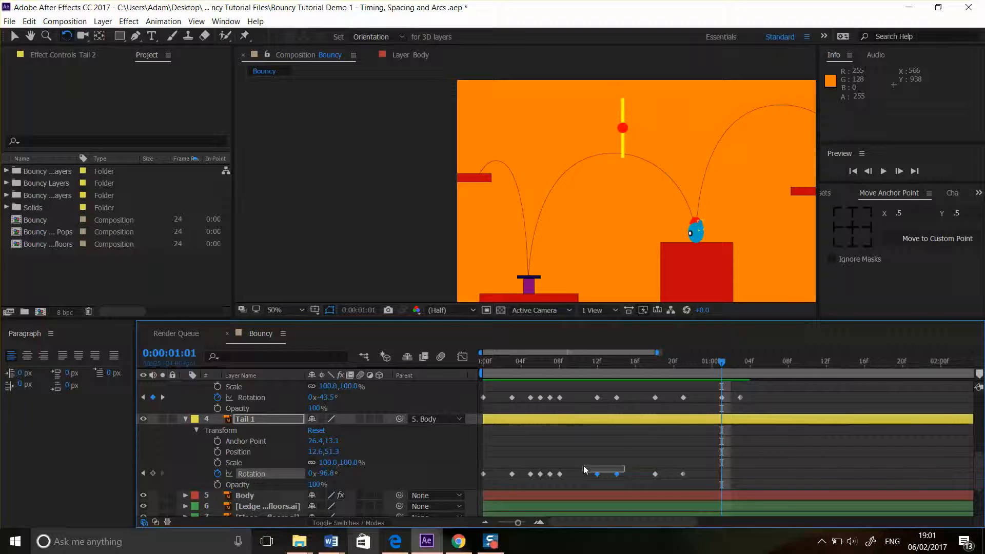
{"action": "key", "text": "ctrl+c"}
{"action": "key", "text": "ctrl+v"}
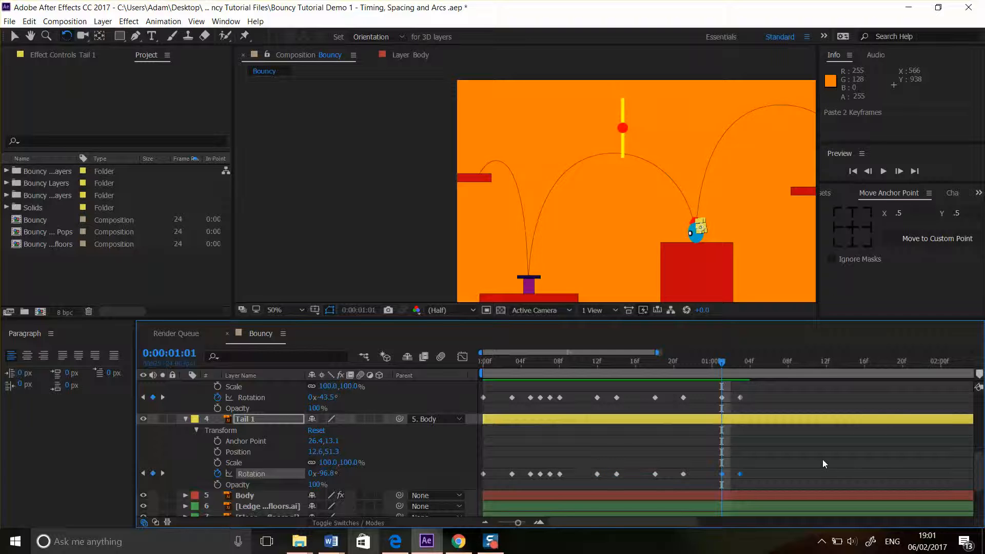
{"action": "scroll", "coordinate": [823, 460], "scroll_direction": "up", "scroll_amount": 4}
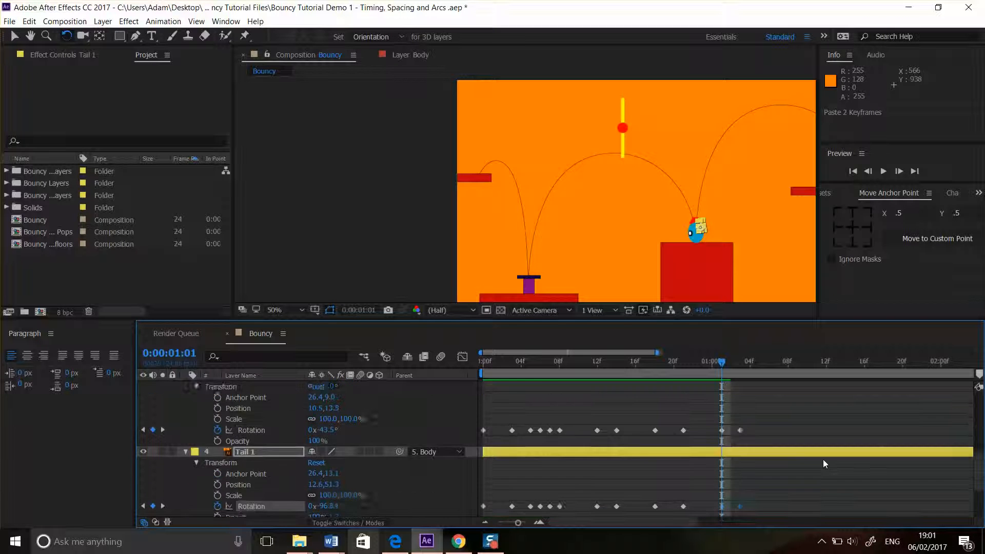
Step: Duplicate the 0:00:00:12 and 0:00:00:14 Rotation keyframes of Tail 3 and Tail 4 on their own layers, starting at 0:00:01:01
{"action": "left_click_drag", "start_coordinate": [596, 439], "coordinate": [623, 455]}
{"action": "key", "text": "ctrl+c"}
{"action": "key", "text": "ctrl+v"}
{"action": "scroll", "coordinate": [780, 414], "scroll_direction": "up", "scroll_amount": 3}
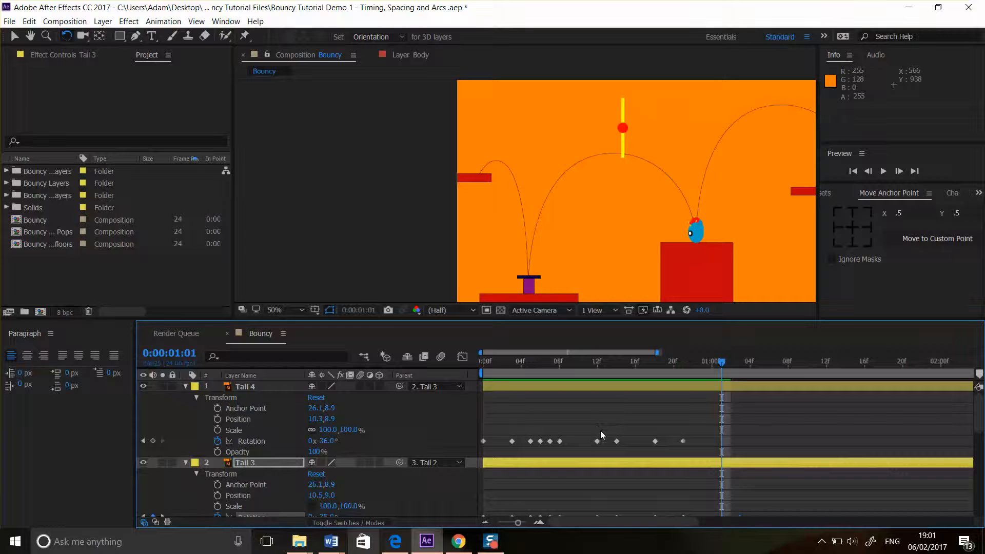
{"action": "left_click_drag", "start_coordinate": [597, 427], "coordinate": [622, 446]}
{"action": "key", "text": "ctrl+c"}
{"action": "key", "text": "ctrl+v"}
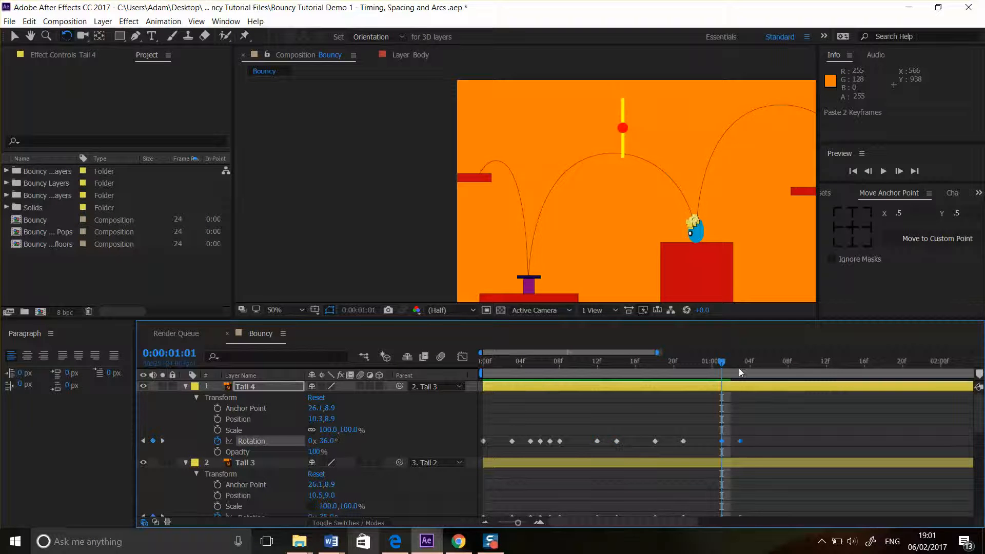
Step: Go to 0:00:01:08 and rotate the Tail 1 layer to about -16.9° so the tail follows the third jump's arc
{"action": "left_click_drag", "start_coordinate": [725, 362], "coordinate": [786, 362]}
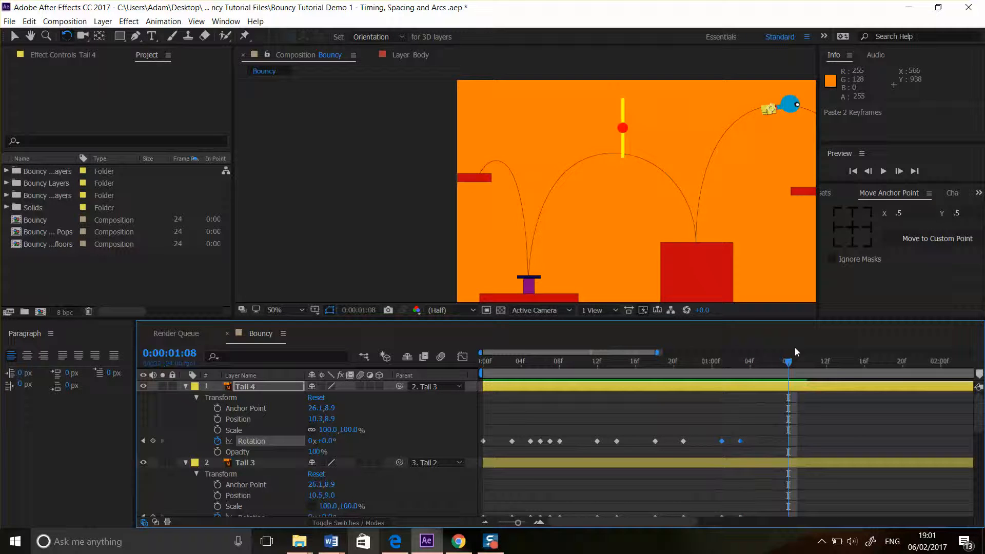
{"action": "left_click_drag", "start_coordinate": [772, 238], "coordinate": [629, 233]}
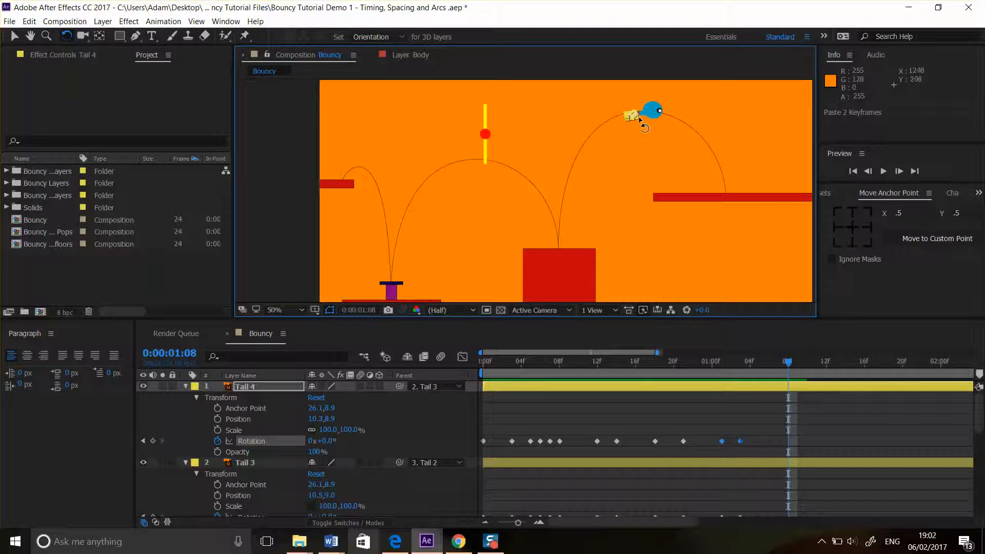
{"action": "left_click_drag", "start_coordinate": [638, 122], "coordinate": [636, 120]}
{"action": "key", "text": "ctrl+z"}
{"action": "scroll", "coordinate": [605, 465], "scroll_direction": "down", "scroll_amount": 5}
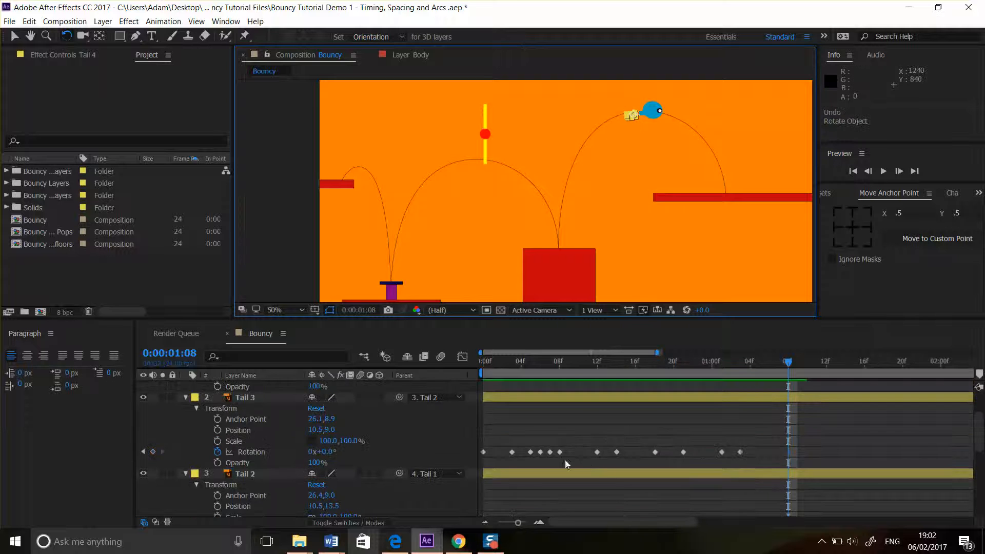
{"action": "left_click", "coordinate": [253, 484]}
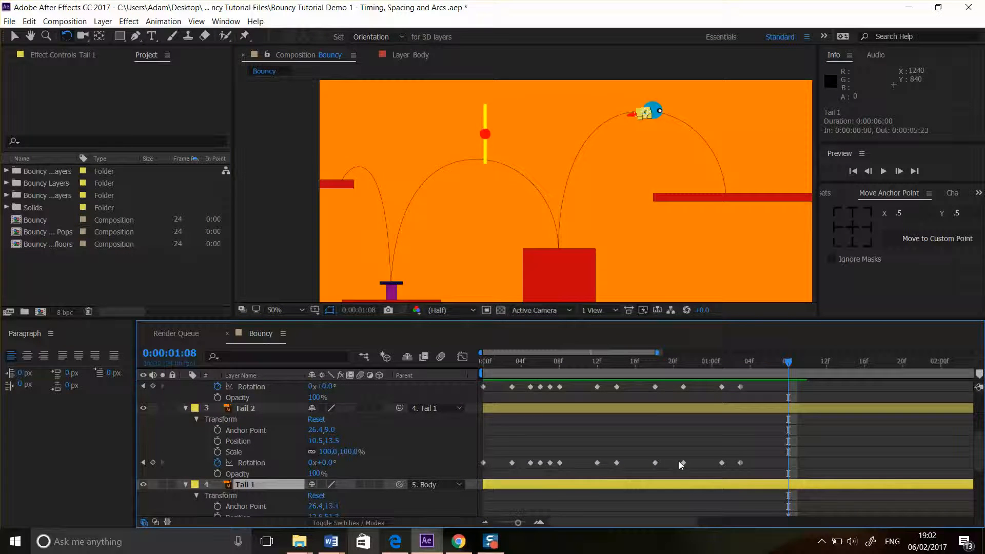
{"action": "scroll", "coordinate": [677, 461], "scroll_direction": "up", "scroll_amount": 3}
{"action": "scroll", "coordinate": [662, 124], "scroll_direction": "up", "scroll_amount": 4}
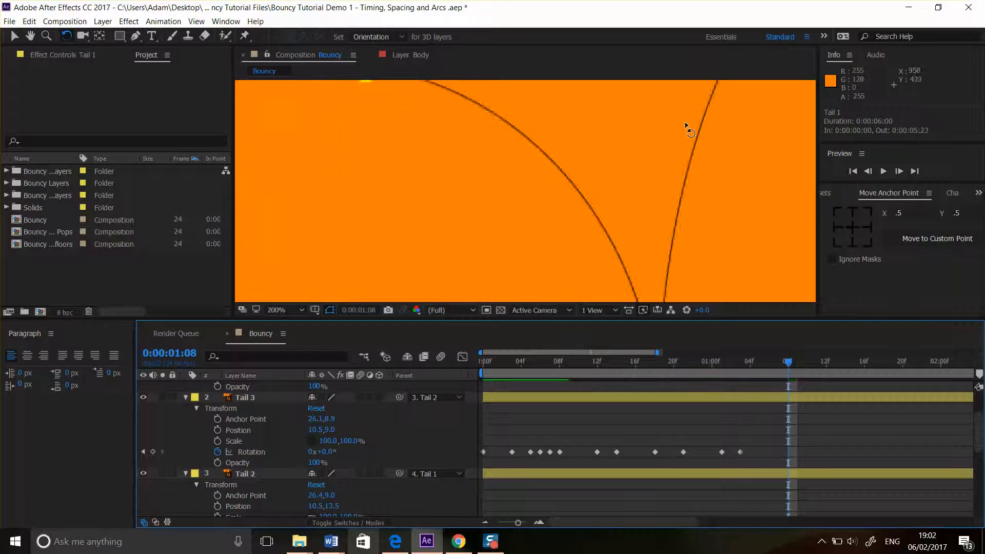
{"action": "scroll", "coordinate": [686, 128], "scroll_direction": "down", "scroll_amount": 2}
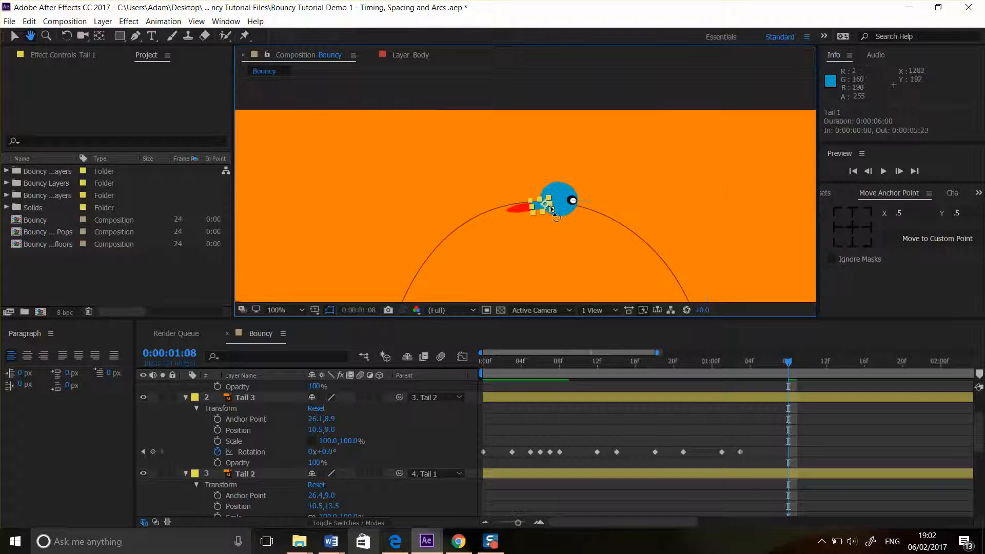
{"action": "left_click_drag", "start_coordinate": [555, 216], "coordinate": [555, 219]}
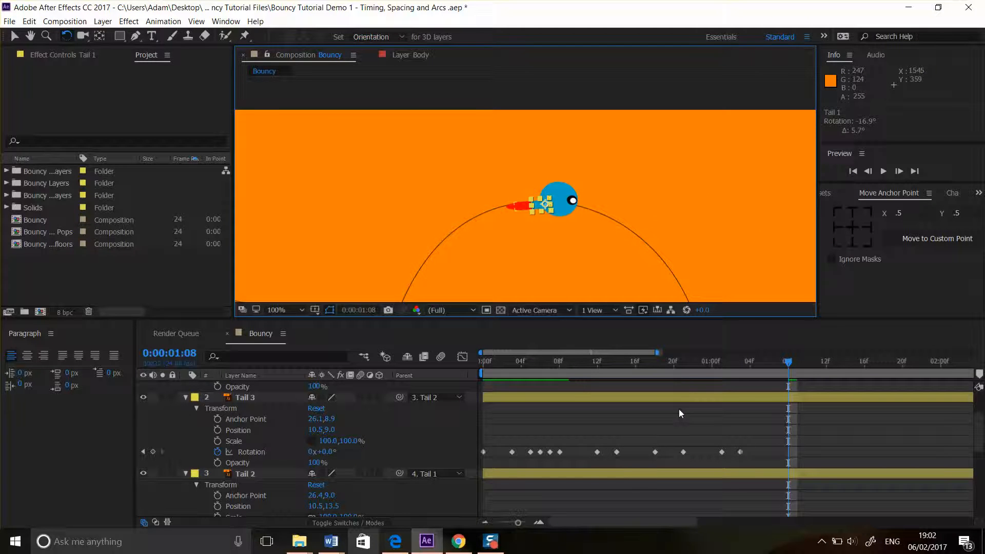
{"action": "left_click_drag", "start_coordinate": [726, 197], "coordinate": [688, 145]}
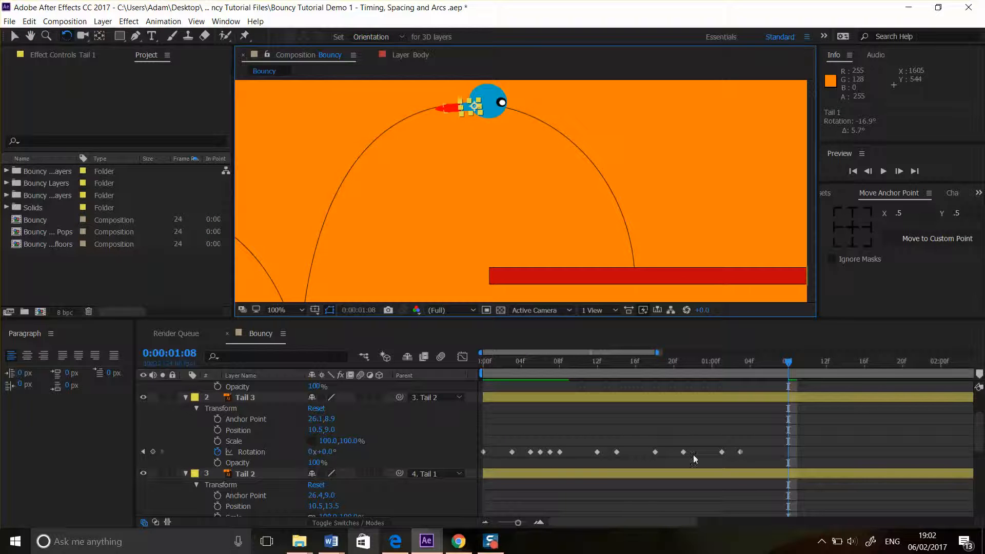
Step: Copy the 0:00:01:03 Rotation keyframes of Tail 3 and Tail 2 and paste them on their own layers at 0:00:01:08
{"action": "left_click", "coordinate": [741, 452]}
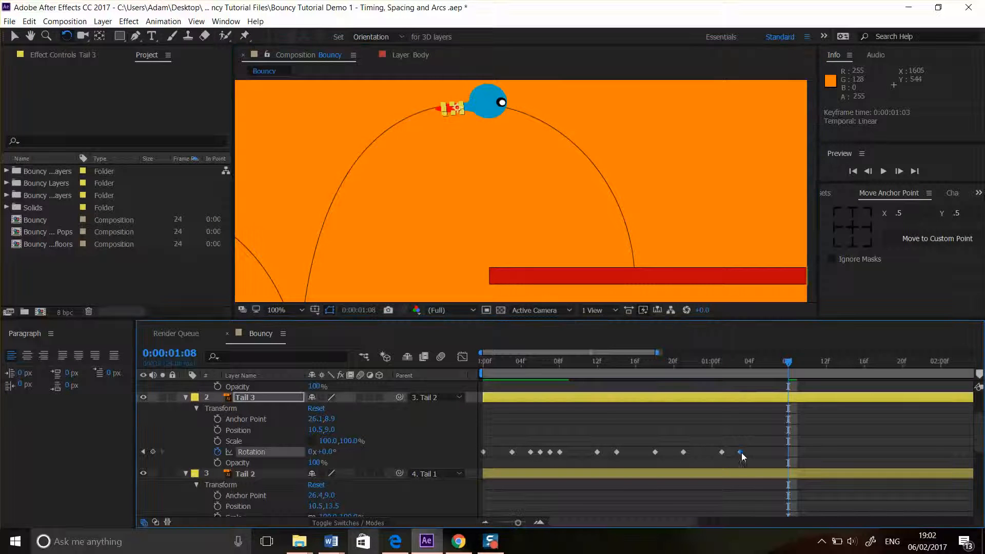
{"action": "key", "text": "ctrl+c"}
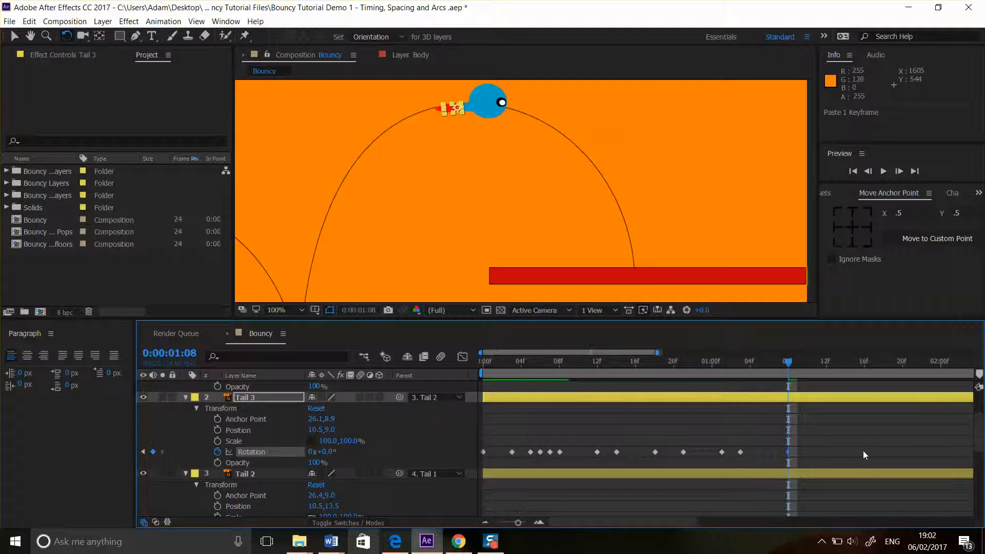
{"action": "scroll", "coordinate": [857, 453], "scroll_direction": "down", "scroll_amount": 3}
{"action": "left_click", "coordinate": [771, 453]}
{"action": "key", "text": "ctrl+v"}
{"action": "left_click", "coordinate": [741, 431]}
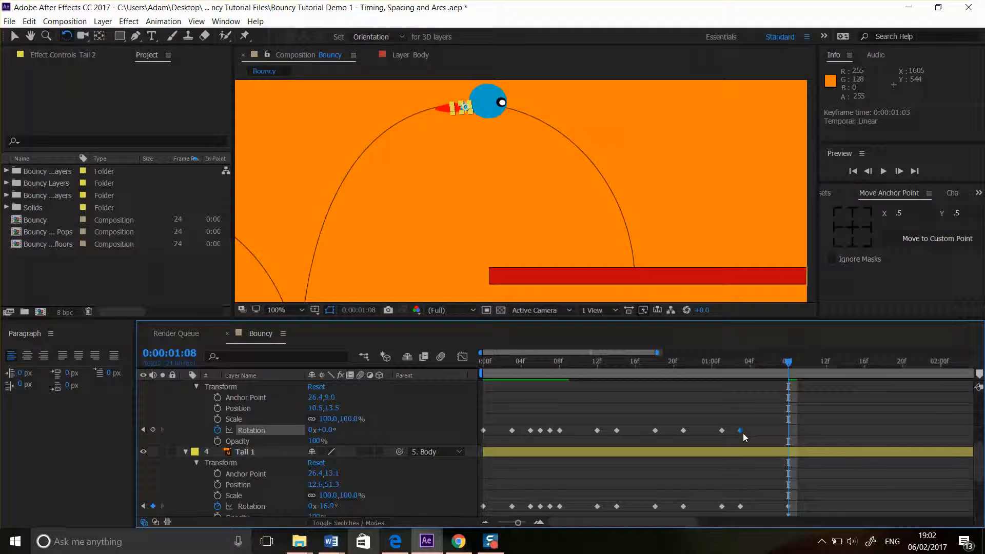
{"action": "key", "text": "ctrl+v"}
{"action": "scroll", "coordinate": [755, 479], "scroll_direction": "down", "scroll_amount": 3}
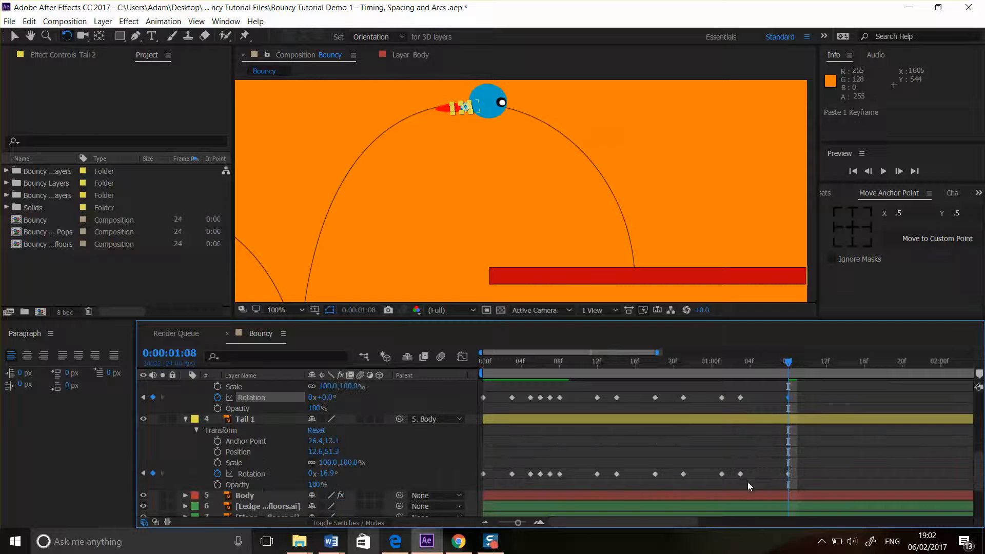
{"action": "left_click", "coordinate": [740, 473]}
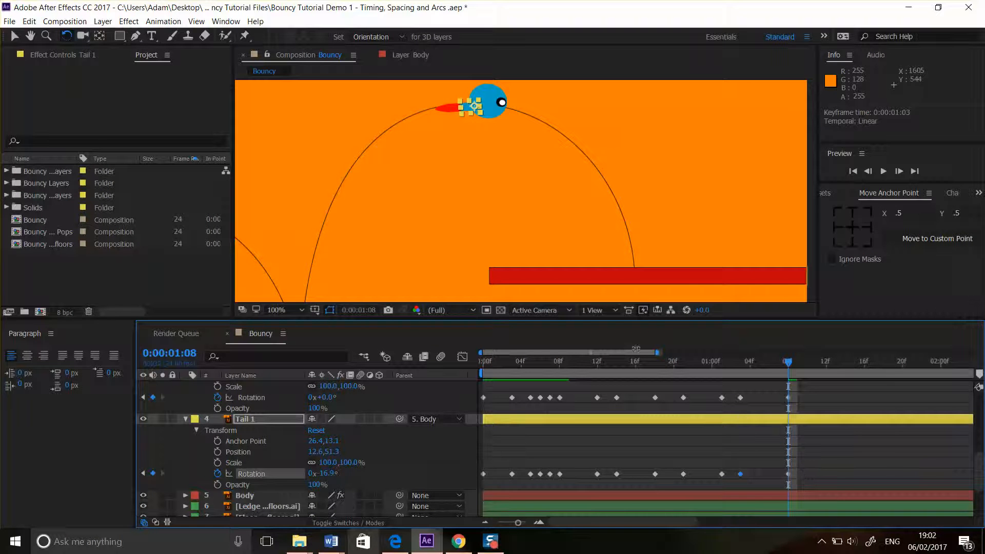
Step: Go to 0:00:01:10 and paste a copy of Tail 2's 0:00:00:21 Rotation keyframe there
{"action": "mouse_move", "coordinate": [801, 364]}
{"action": "left_mouse_down"}
{"action": "mouse_move", "coordinate": [816, 362]}
{"action": "mouse_move", "coordinate": [806, 362]}
{"action": "left_mouse_up"}
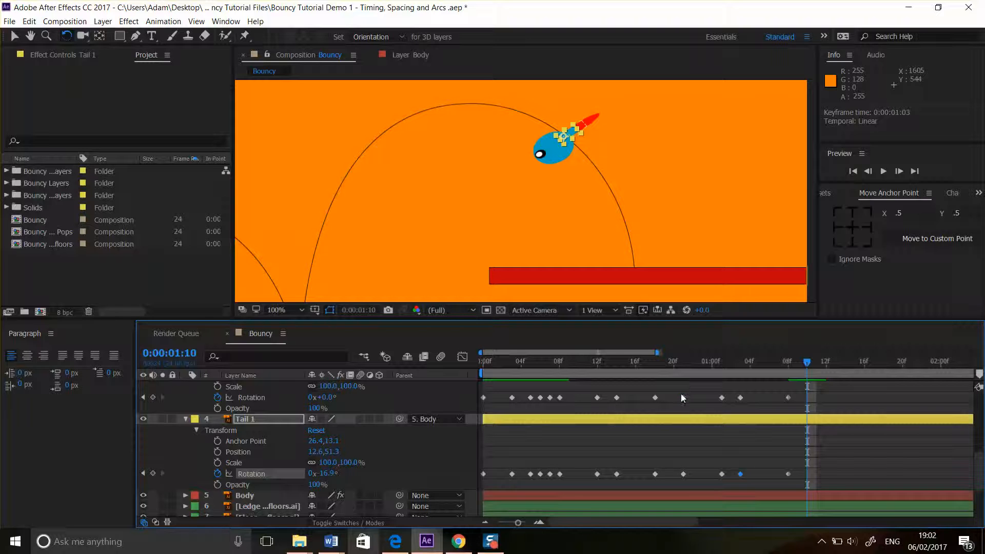
{"action": "left_click", "coordinate": [683, 398]}
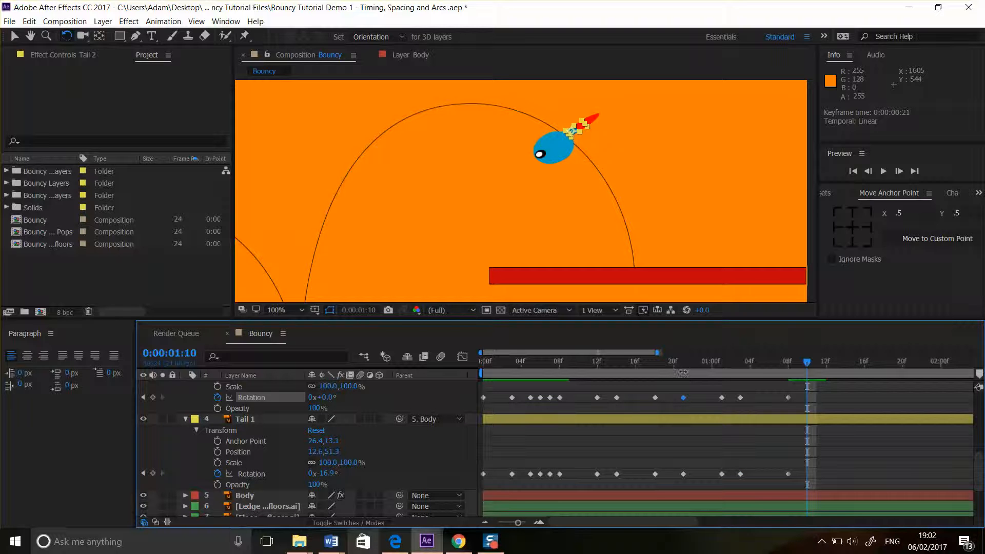
{"action": "key", "text": "ctrl+c"}
{"action": "key", "text": "ctrl+v"}
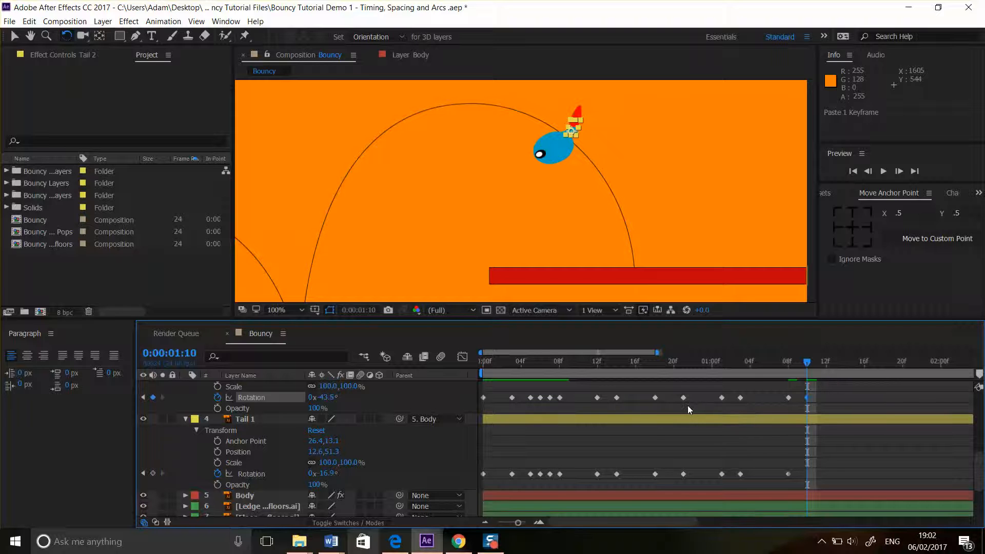
Step: Paste a copy of Tail 1's 0:00:00:18 Rotation keyframe at 0:00:01:10
{"action": "left_click", "coordinate": [655, 474]}
{"action": "key", "text": "ctrl+c"}
{"action": "key", "text": "ctrl+v"}
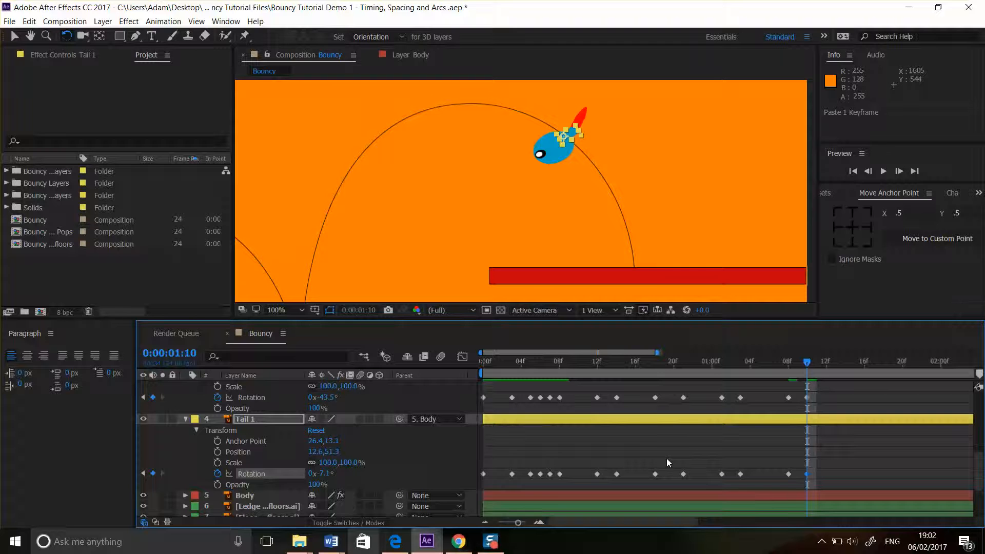
Step: Copy Tail 3's Rotation keyframe at 0:00:00:21 and paste it at 0:00:01:10
{"action": "scroll", "coordinate": [666, 458], "scroll_direction": "up", "scroll_amount": 5}
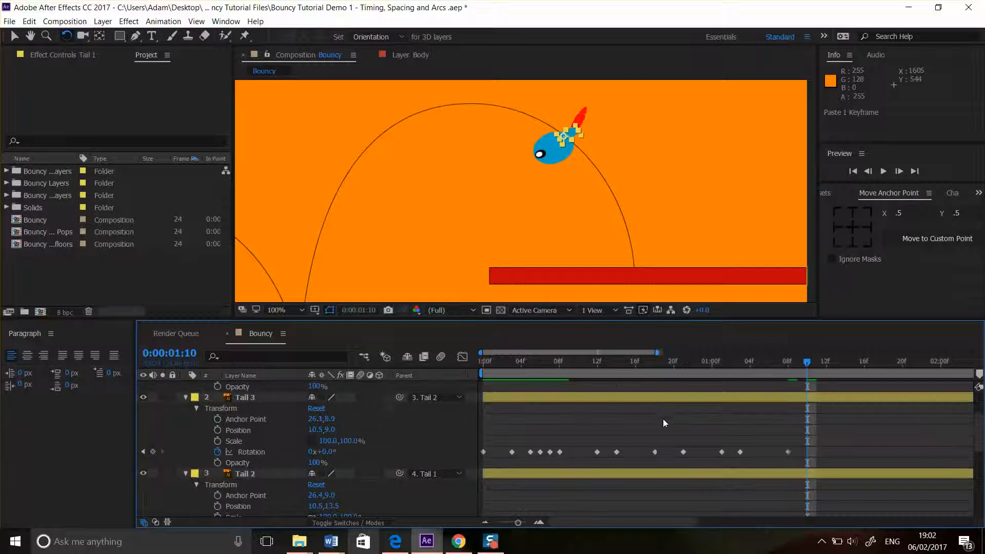
{"action": "left_click", "coordinate": [655, 452]}
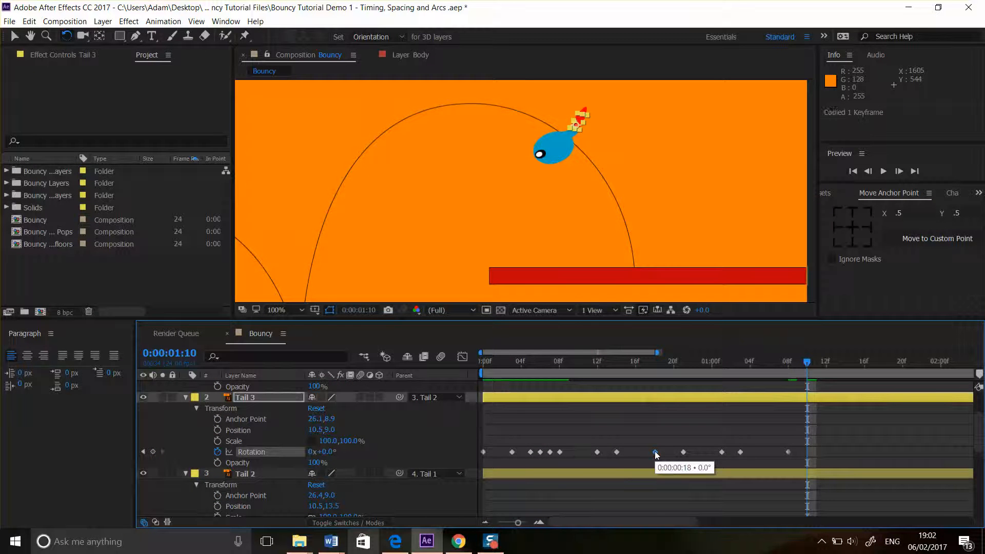
{"action": "left_click", "coordinate": [684, 452]}
{"action": "key", "text": "ctrl+c"}
{"action": "key", "text": "ctrl+v"}
{"action": "scroll", "coordinate": [693, 434], "scroll_direction": "up", "scroll_amount": 2}
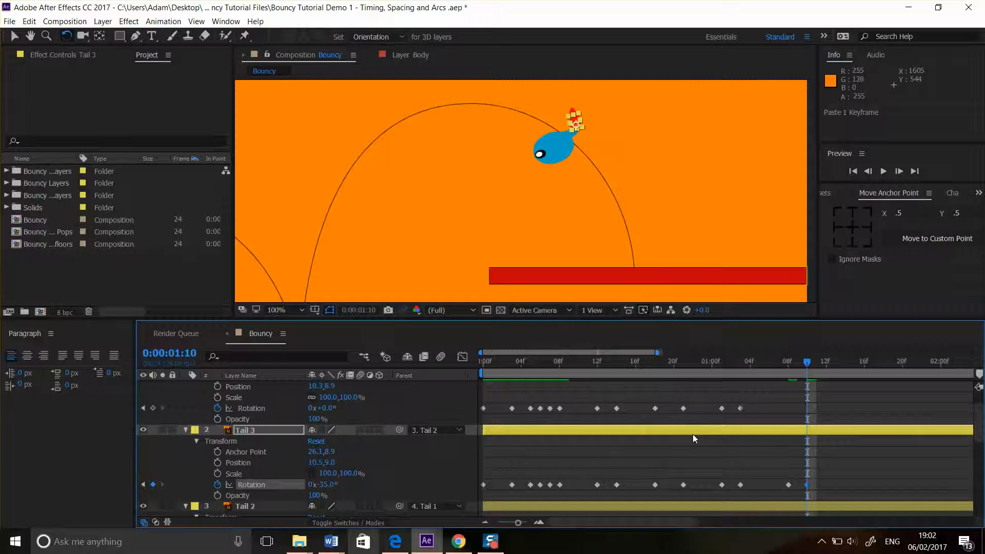
{"action": "scroll", "coordinate": [693, 434], "scroll_direction": "down", "scroll_amount": 2}
{"action": "left_click", "coordinate": [683, 419]}
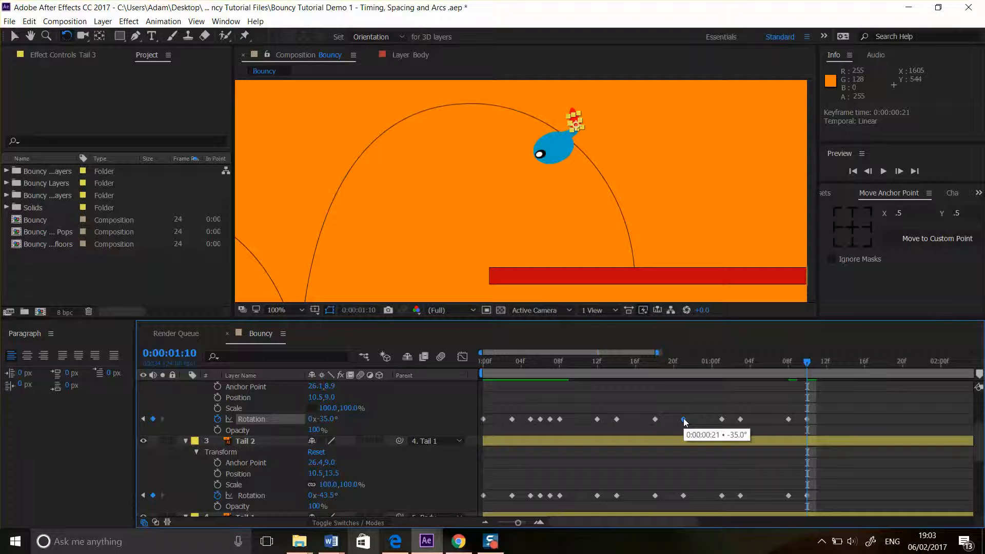
{"action": "key", "text": "ctrl+c"}
{"action": "key", "text": "ctrl+v"}
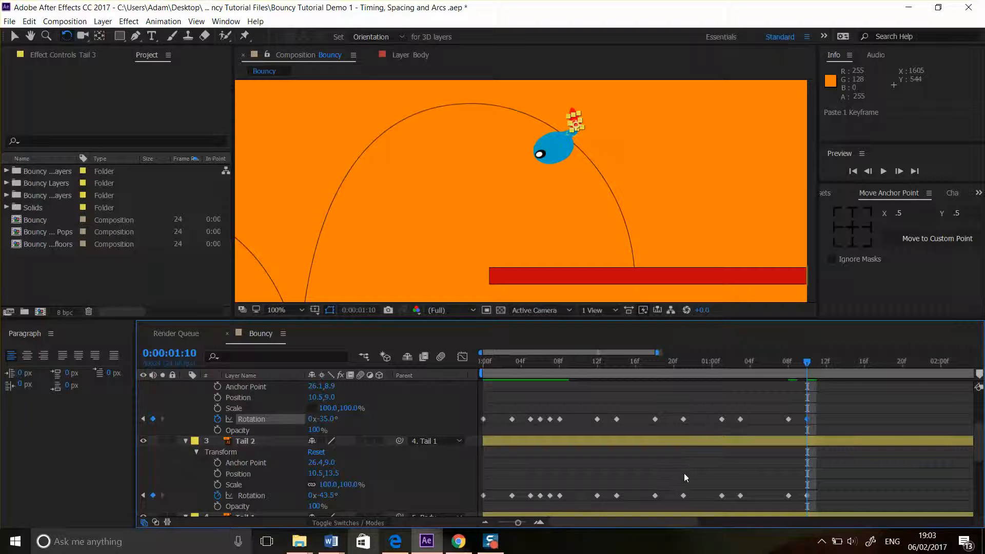
Step: Copy the 0:00:00:21 Rotation keyframes of Tail 2 and Tail 1 and paste them on their own layers at 0:00:01:10
{"action": "left_click", "coordinate": [683, 496]}
{"action": "key", "text": "ctrl+c"}
{"action": "key", "text": "ctrl+v"}
{"action": "scroll", "coordinate": [694, 489], "scroll_direction": "down", "scroll_amount": 1}
{"action": "scroll", "coordinate": [694, 488], "scroll_direction": "down", "scroll_amount": 1}
{"action": "left_click", "coordinate": [684, 506]}
{"action": "key", "text": "ctrl+c"}
{"action": "key", "text": "ctrl+v"}
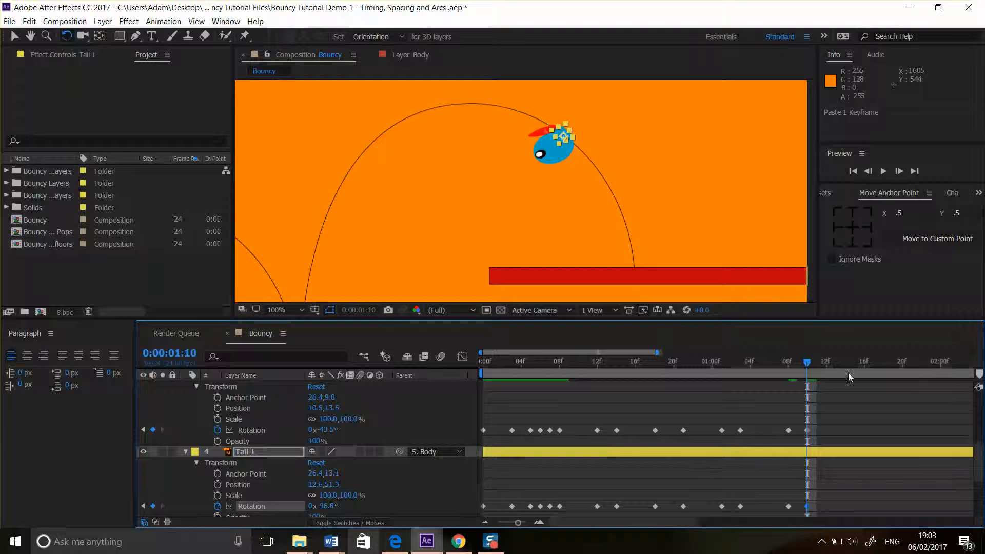
Step: Go to 0:00:01:20, where the body has settled on the ledge, and set Tail 1's Rotation to 0°
{"action": "left_click_drag", "start_coordinate": [841, 362], "coordinate": [870, 367]}
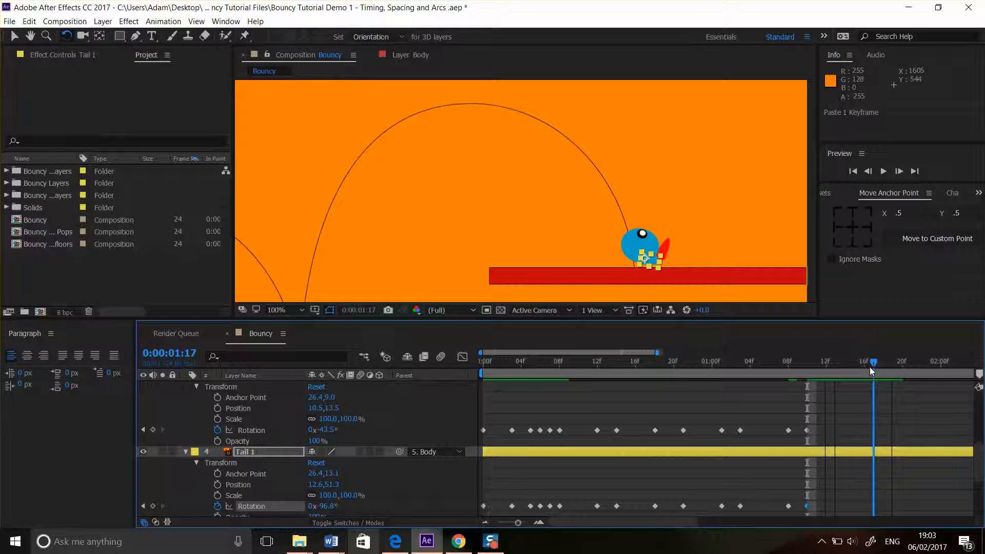
{"action": "left_click_drag", "start_coordinate": [870, 368], "coordinate": [898, 368]}
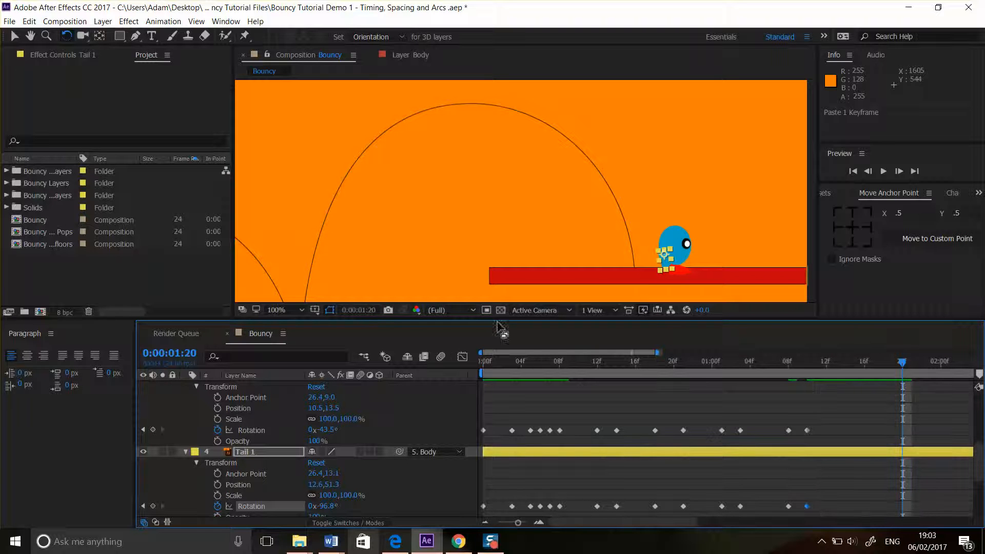
{"action": "scroll", "coordinate": [372, 479], "scroll_direction": "down", "scroll_amount": 2}
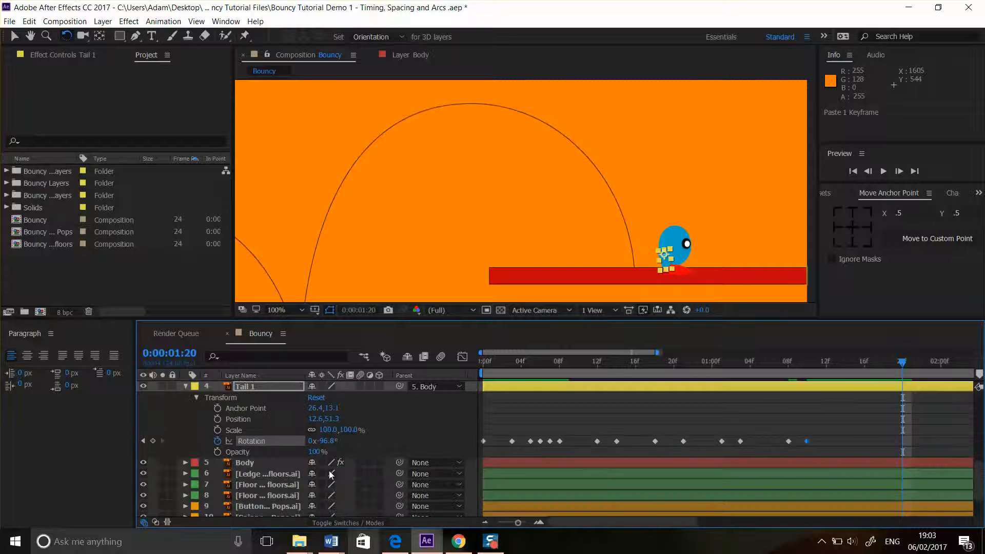
{"action": "left_click", "coordinate": [326, 440]}
{"action": "type", "text": "0"}
{"action": "key", "text": "Return"}
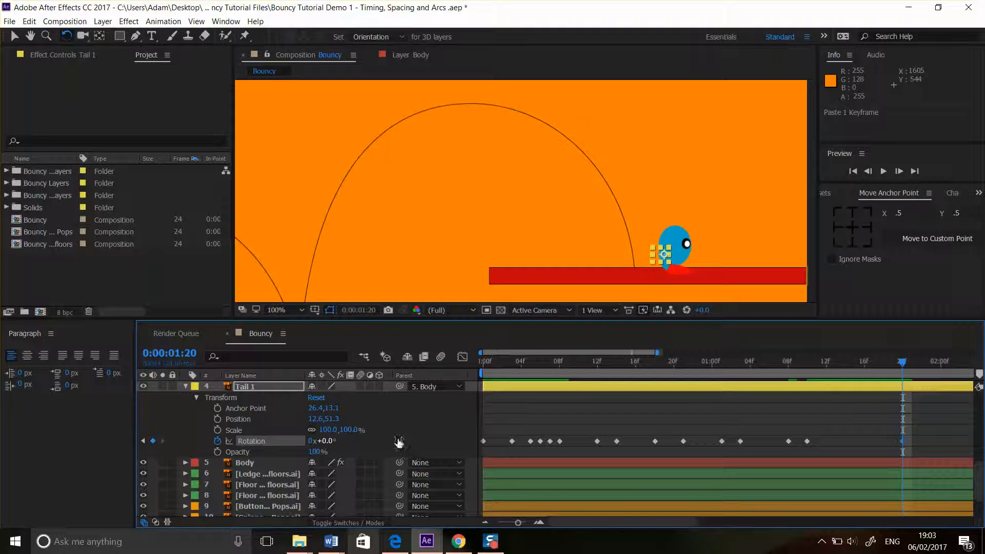
Step: Set the Rotation of Tail 2 and Tail 3 to 0° at 0:00:01:20
{"action": "scroll", "coordinate": [407, 439], "scroll_direction": "up", "scroll_amount": 1}
{"action": "left_click", "coordinate": [328, 397]}
{"action": "type", "text": "0"}
{"action": "key", "text": "Return"}
{"action": "scroll", "coordinate": [386, 410], "scroll_direction": "up", "scroll_amount": 2}
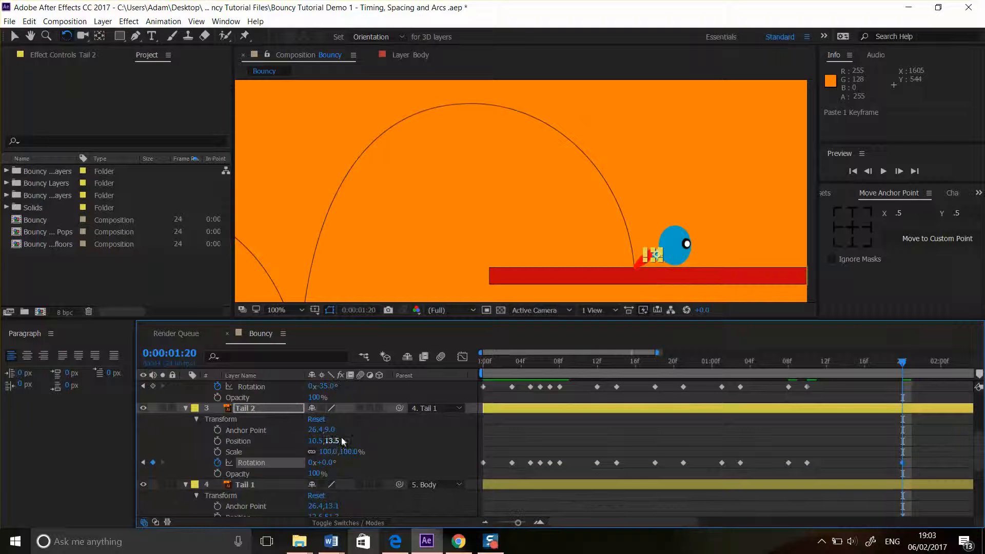
{"action": "left_click", "coordinate": [328, 387]}
{"action": "type", "text": "0"}
{"action": "key", "text": "Return"}
{"action": "scroll", "coordinate": [346, 413], "scroll_direction": "up", "scroll_amount": 3}
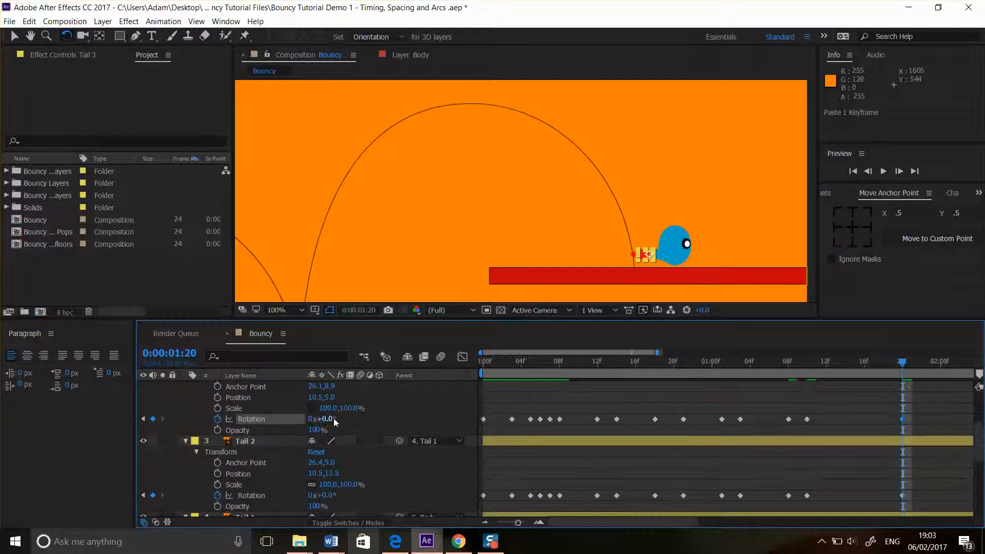
Step: Add a 0° Rotation keyframe to Tail 4 at 0:00:01:20
{"action": "scroll", "coordinate": [358, 420], "scroll_direction": "up", "scroll_amount": 3}
{"action": "scroll", "coordinate": [396, 432], "scroll_direction": "up", "scroll_amount": 3}
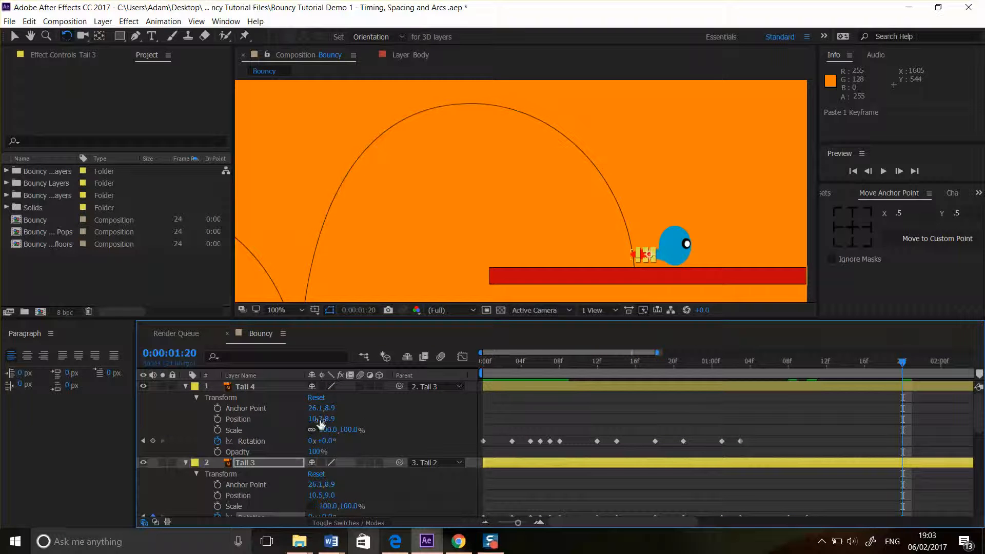
{"action": "left_click", "coordinate": [251, 441]}
{"action": "key", "text": "ctrl+v"}
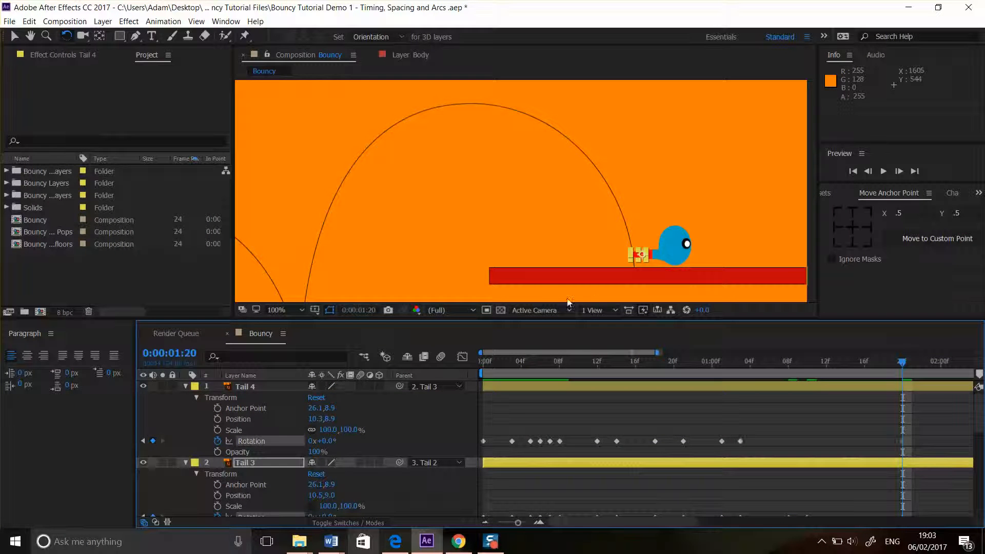
Step: Go to 0:00:01:13, at the landing of the third jump, and paste a copy of Tail 3's 0:00:01:10 Rotation keyframe
{"action": "left_click_drag", "start_coordinate": [894, 361], "coordinate": [833, 364]}
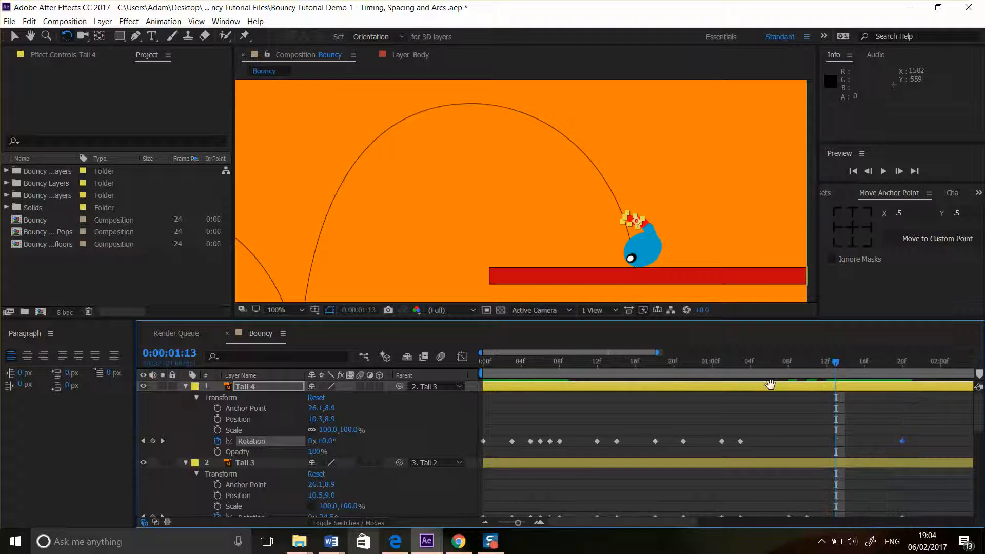
{"action": "scroll", "coordinate": [762, 343], "scroll_direction": "down", "scroll_amount": 4}
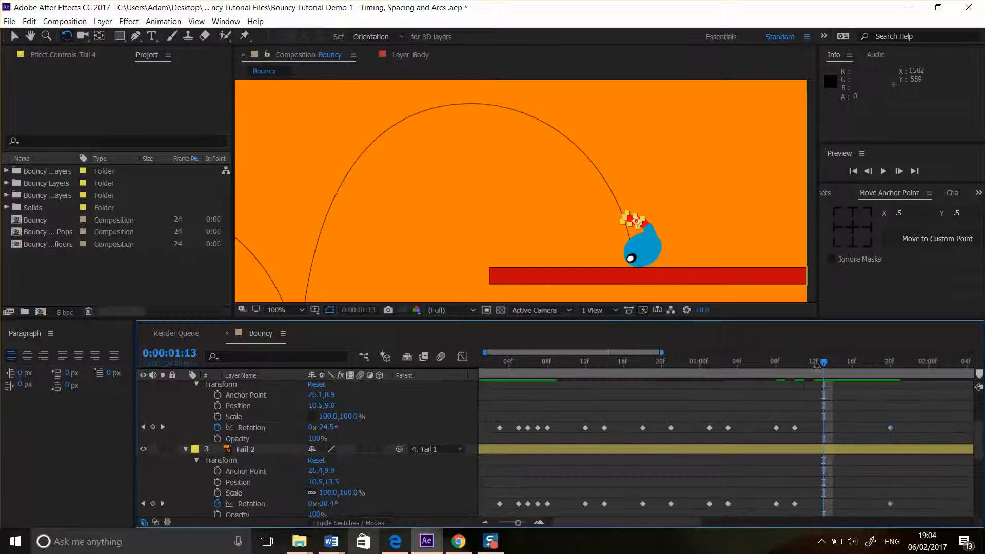
{"action": "left_click_drag", "start_coordinate": [821, 363], "coordinate": [833, 362]}
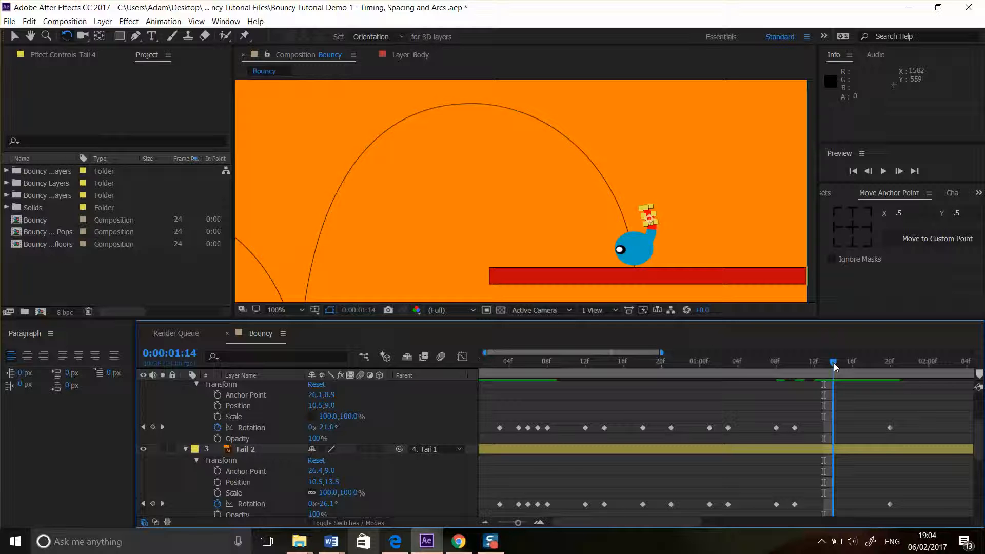
{"action": "mouse_move", "coordinate": [833, 362]}
{"action": "left_mouse_down"}
{"action": "mouse_move", "coordinate": [851, 362]}
{"action": "mouse_move", "coordinate": [825, 362]}
{"action": "left_mouse_up"}
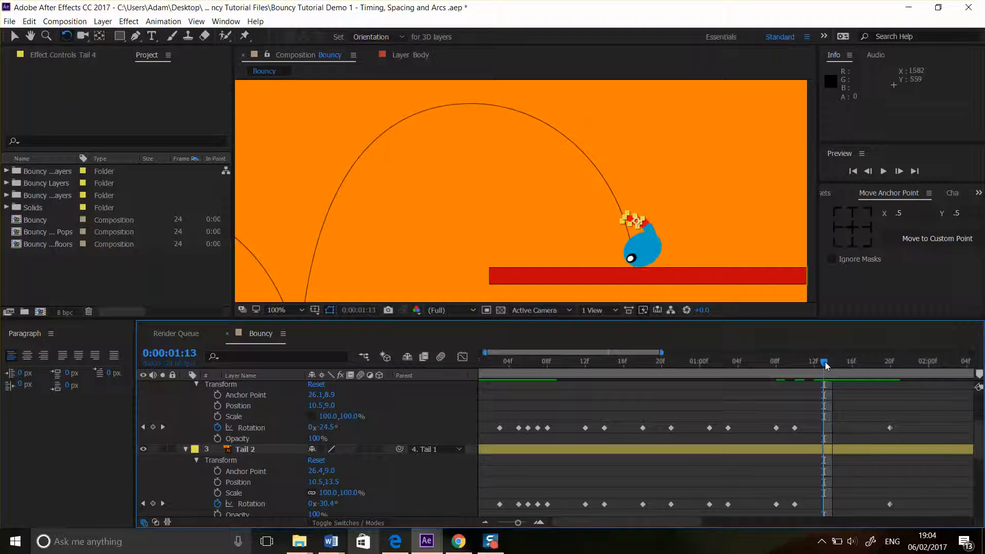
{"action": "left_click", "coordinate": [794, 428]}
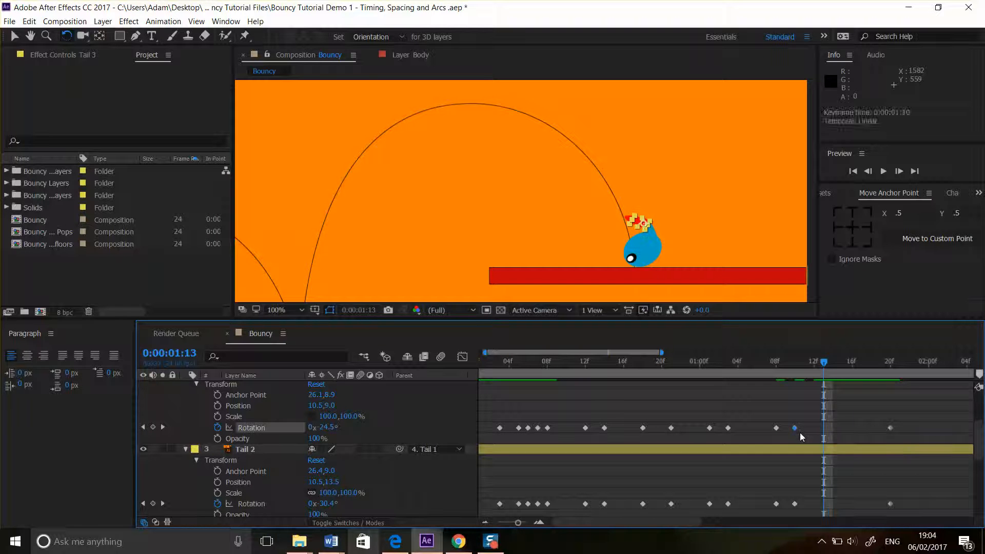
{"action": "key", "text": "ctrl+v"}
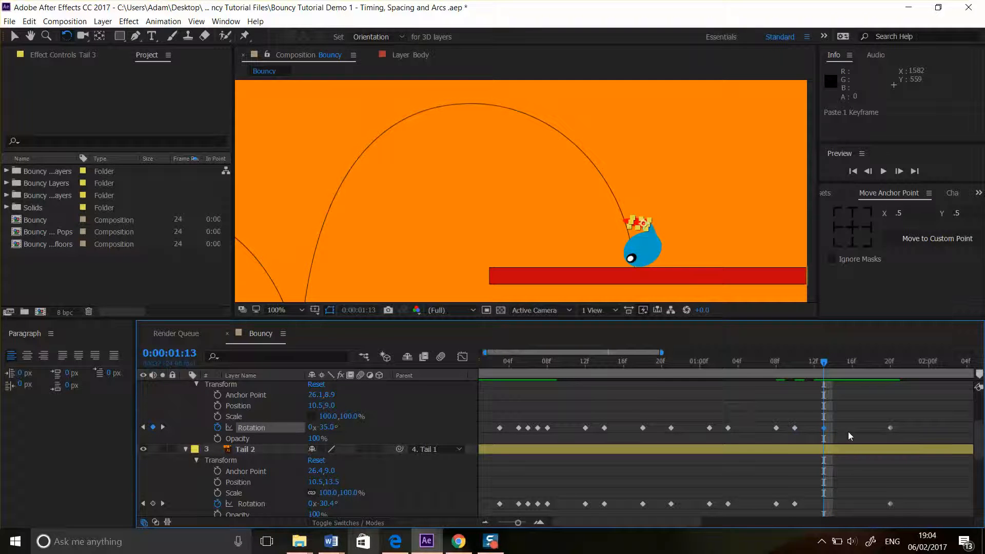
Step: Copy the 0:00:01:10 Rotation keyframes of Tail 2 and Tail 1 and paste them on their own layers at 0:00:01:13
{"action": "scroll", "coordinate": [815, 469], "scroll_direction": "down", "scroll_amount": 3}
{"action": "left_click", "coordinate": [795, 471]}
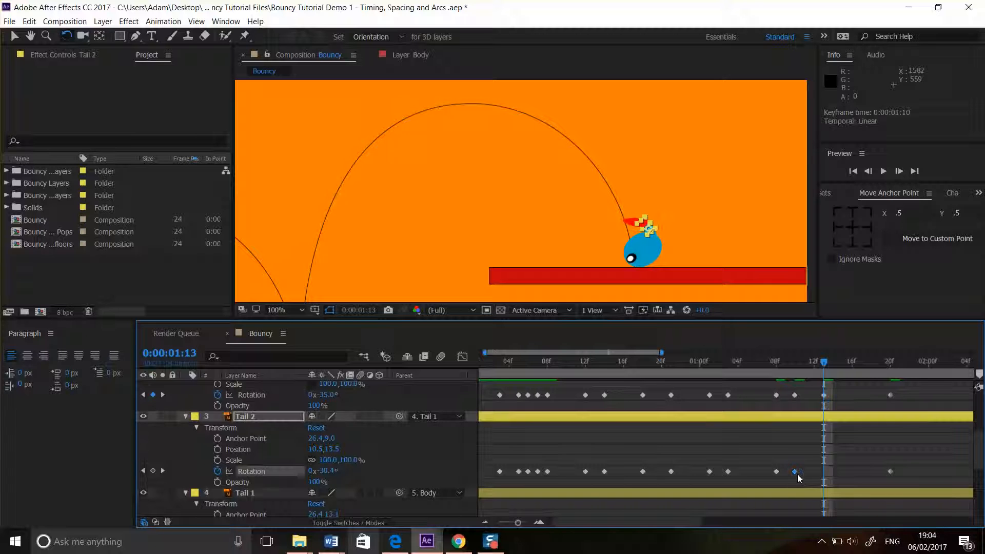
{"action": "key", "text": "ctrl+v"}
{"action": "scroll", "coordinate": [835, 466], "scroll_direction": "down", "scroll_amount": 1}
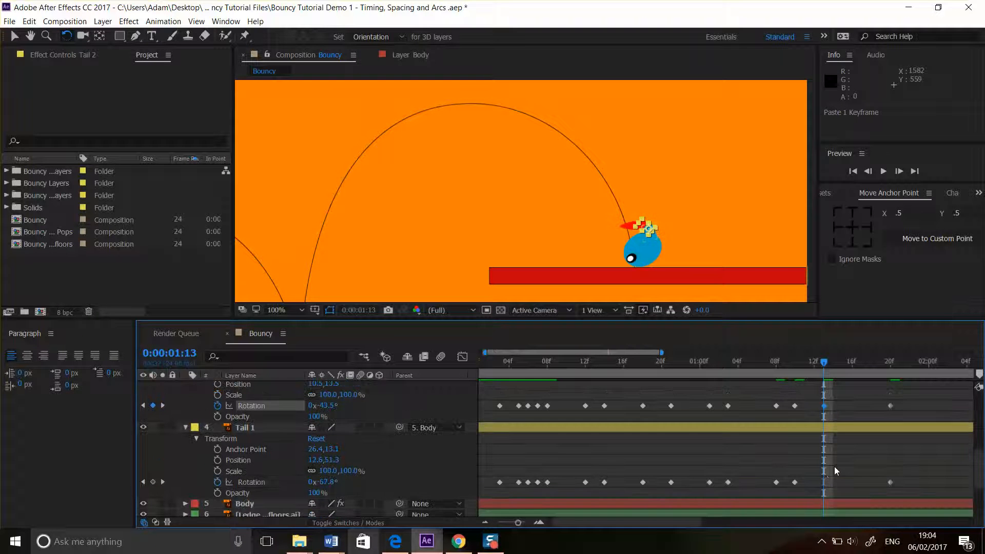
{"action": "left_click", "coordinate": [795, 482]}
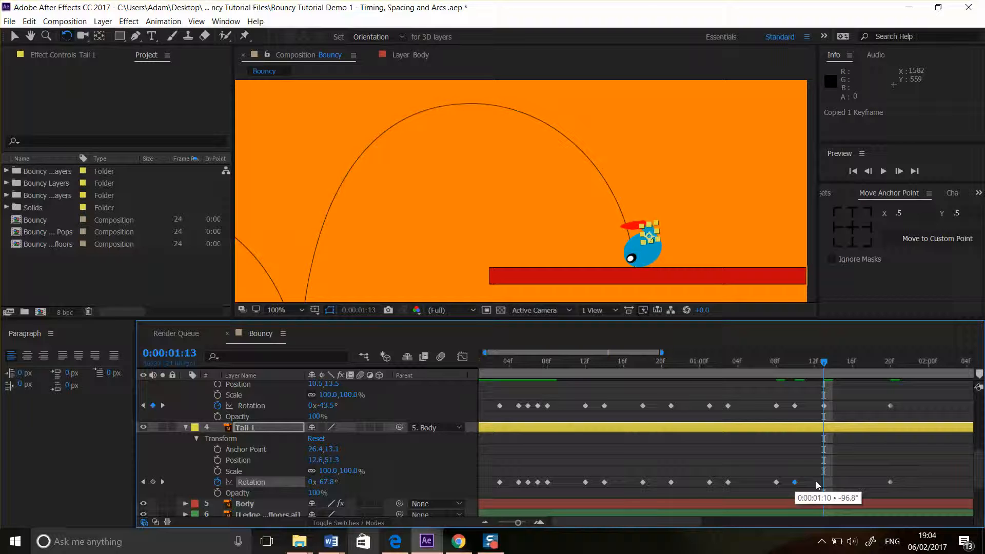
{"action": "key", "text": "ctrl+v"}
Step: Copy Tail 4's Rotation keyframe at 0:00:01:03 and paste it at 0:00:01:13
{"action": "scroll", "coordinate": [845, 473], "scroll_direction": "up", "scroll_amount": 5}
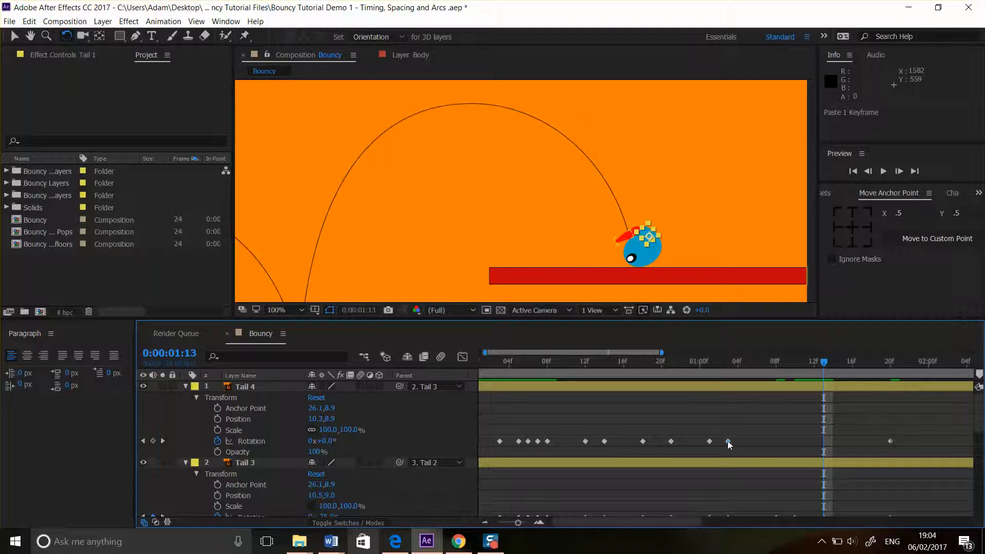
{"action": "left_click", "coordinate": [728, 441]}
{"action": "key", "text": "ctrl+c"}
{"action": "key", "text": "ctrl+v"}
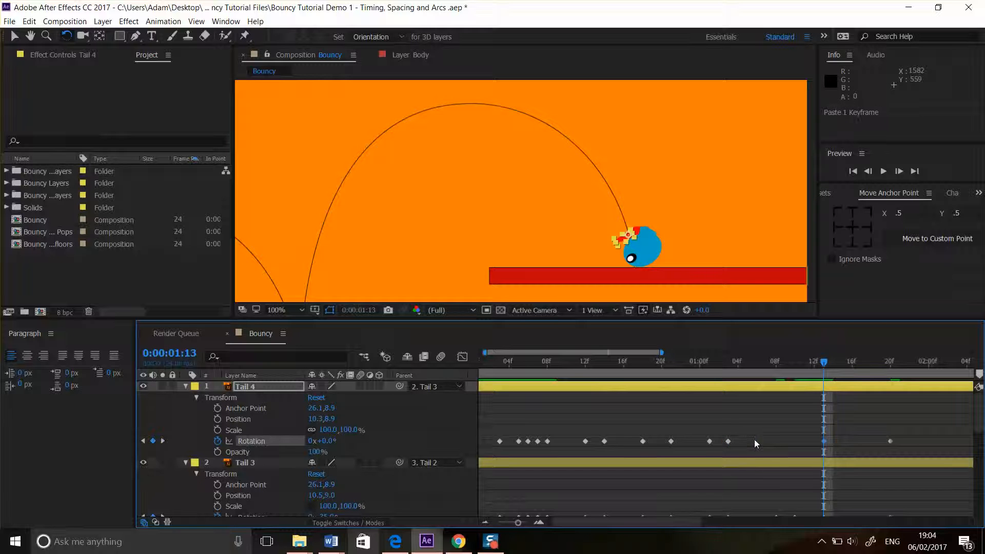
Step: Go to 0:00:01:08 and paste the copied 0° Rotation keyframe on Tail 4
{"action": "left_click_drag", "start_coordinate": [825, 362], "coordinate": [767, 365]}
{"action": "scroll", "coordinate": [796, 452], "scroll_direction": "down", "scroll_amount": 3}
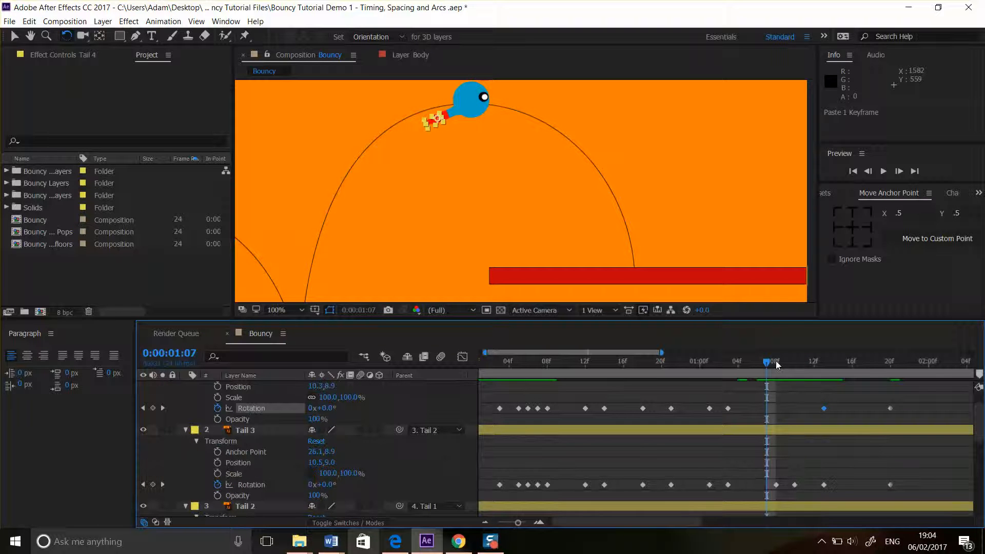
{"action": "left_click_drag", "start_coordinate": [779, 361], "coordinate": [776, 361]}
{"action": "key", "text": "ctrl+v"}
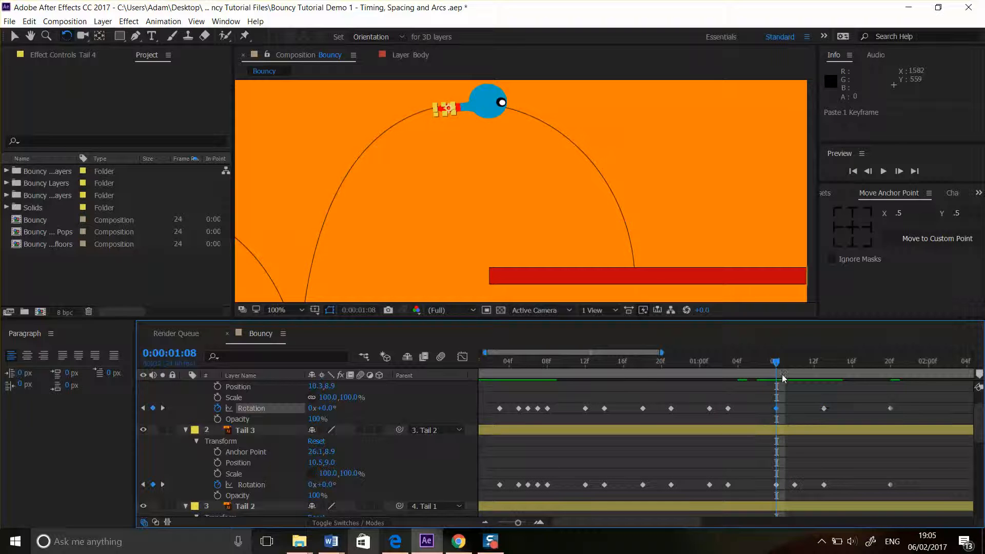
Step: Copy Tail 4's Rotation keyframe at 0:00:01:01 and paste it at 0:00:01:10 and 0:00:01:13
{"action": "left_click", "coordinate": [711, 409]}
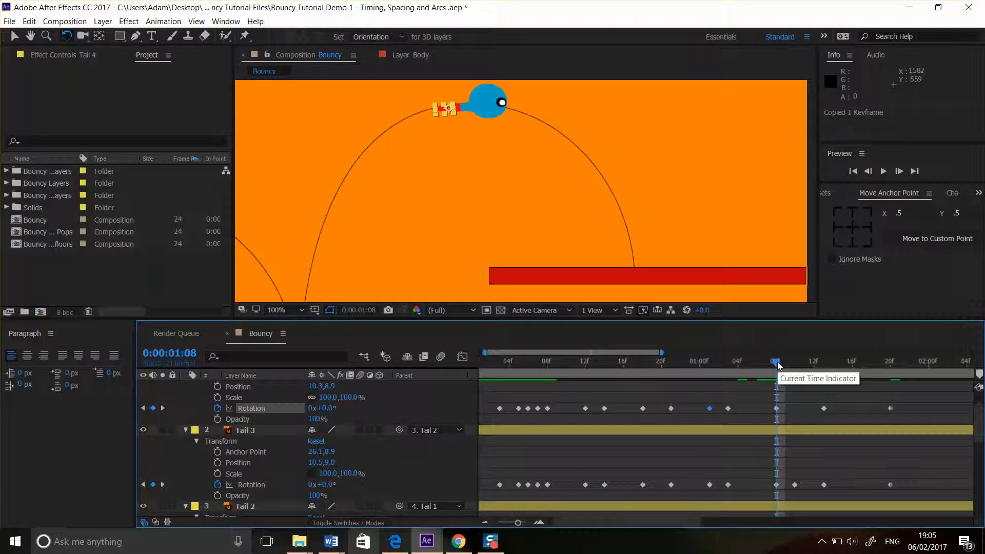
{"action": "key", "text": "ctrl+c"}
{"action": "left_click_drag", "start_coordinate": [775, 362], "coordinate": [789, 362]}
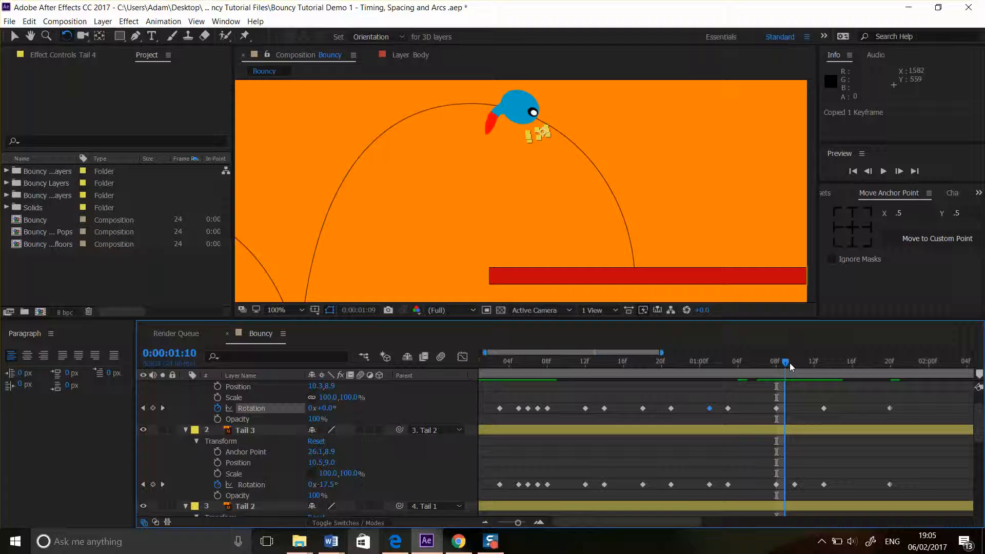
{"action": "key", "text": "ctrl+v"}
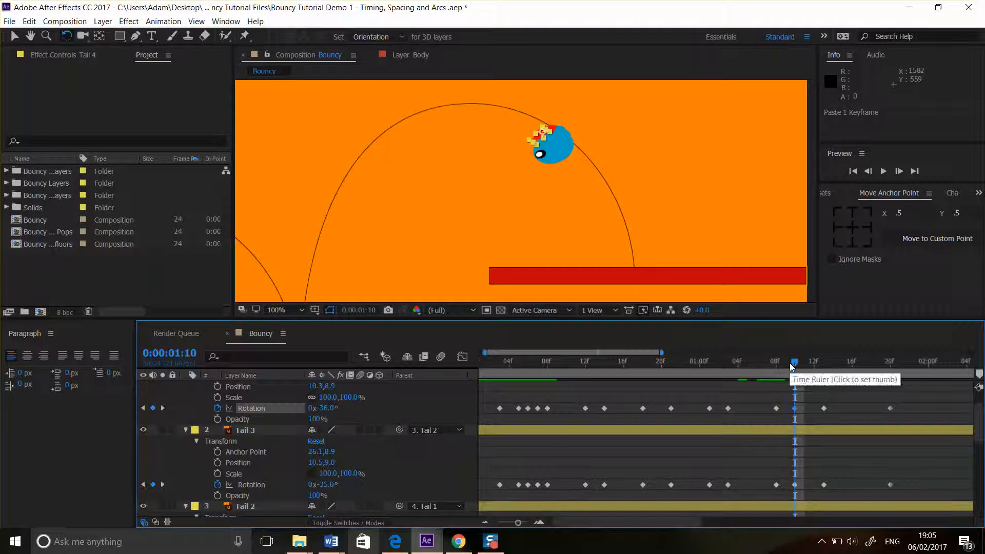
{"action": "left_click_drag", "start_coordinate": [804, 361], "coordinate": [824, 361]}
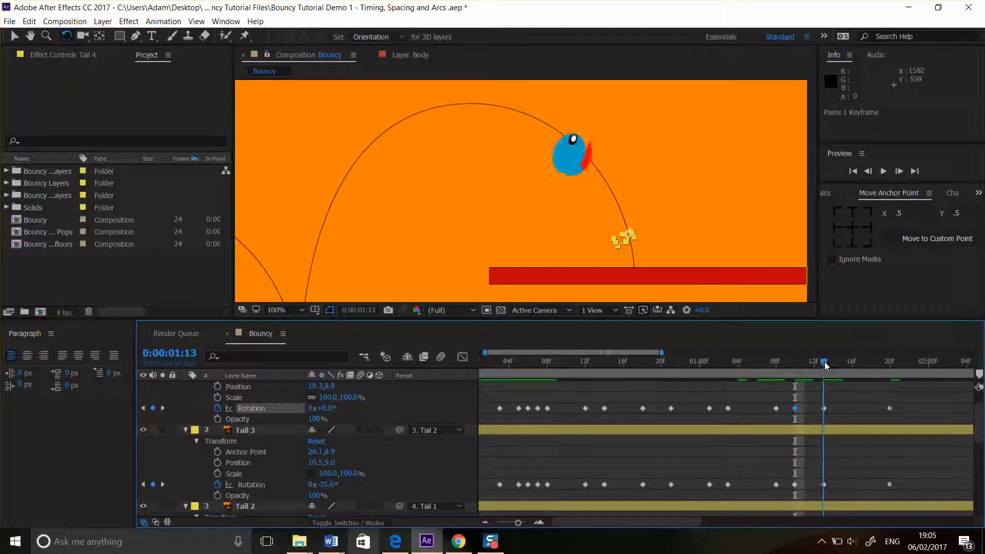
{"action": "key", "text": "ctrl+v"}
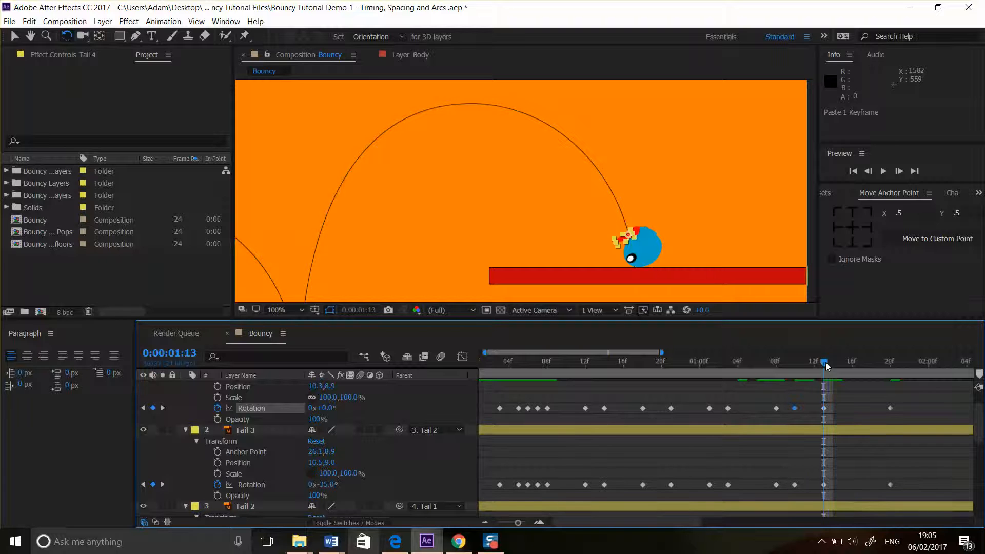
{"action": "left_click_drag", "start_coordinate": [826, 361], "coordinate": [850, 364]}
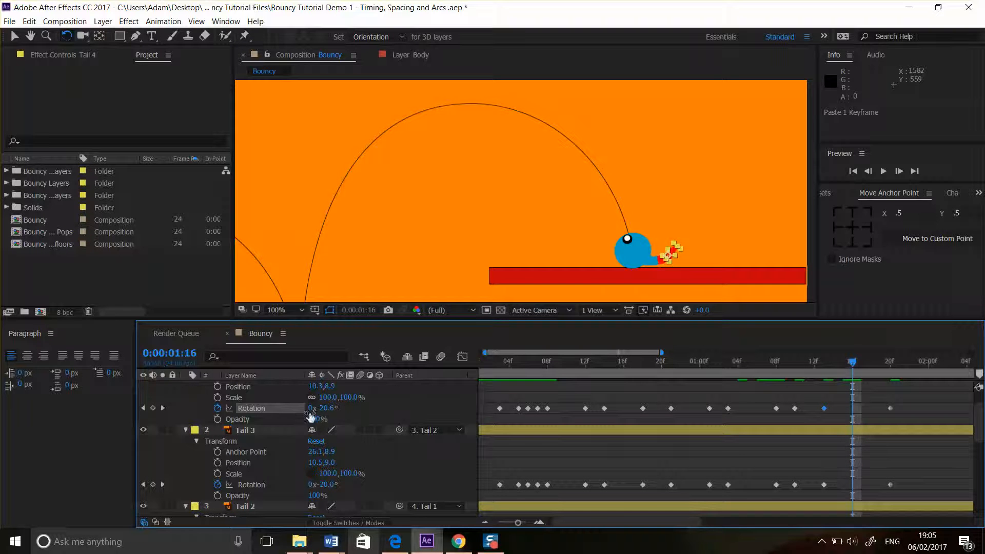
{"action": "left_click", "coordinate": [327, 409]}
{"action": "type", "text": "0"}
{"action": "key", "text": "Return"}
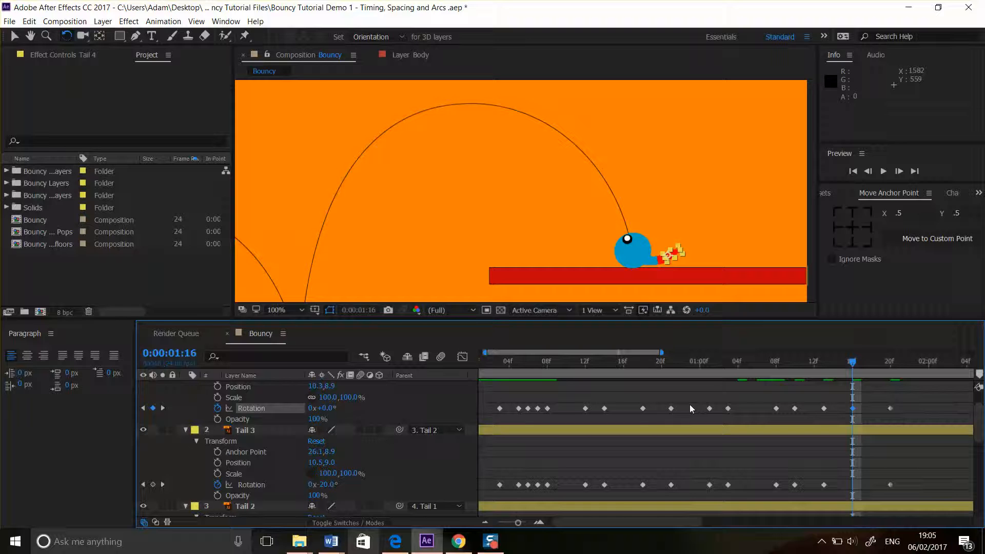
{"action": "key", "text": "ctrl+z"}
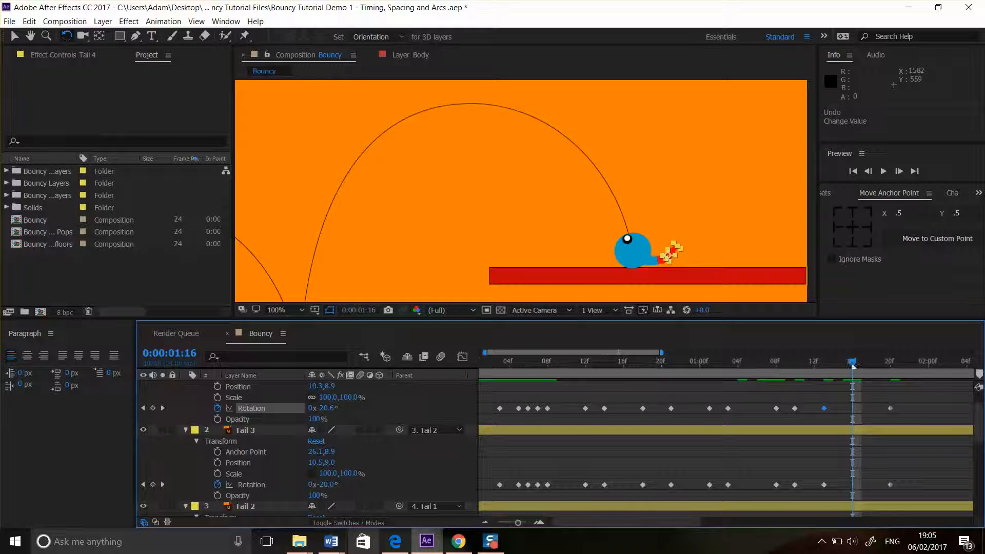
Step: At 0:00:01:16, set the Rotation of Tail 1 and Tail 2 to 0°
{"action": "mouse_move", "coordinate": [862, 362]}
{"action": "left_mouse_down"}
{"action": "mouse_move", "coordinate": [876, 362]}
{"action": "mouse_move", "coordinate": [854, 362]}
{"action": "left_mouse_up"}
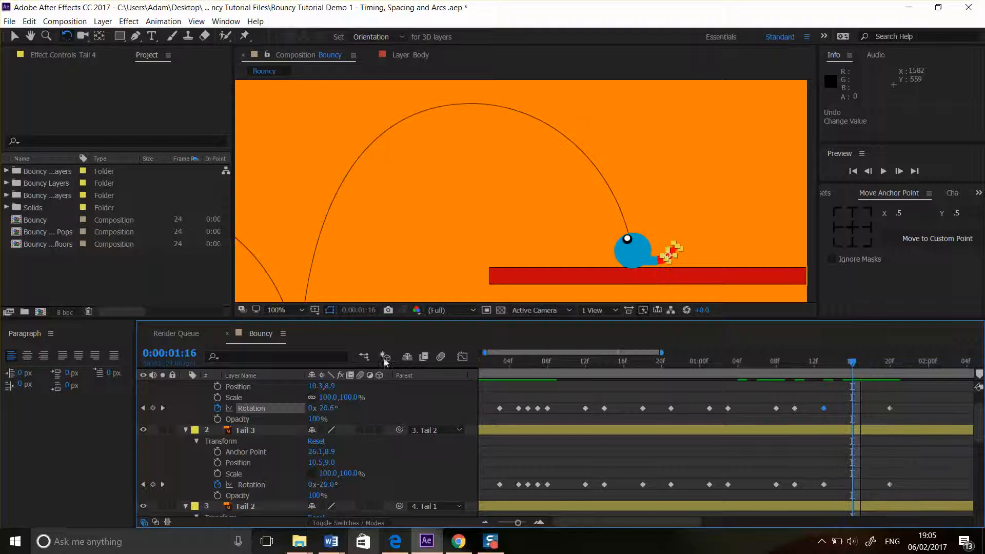
{"action": "scroll", "coordinate": [447, 466], "scroll_direction": "down", "scroll_amount": 5}
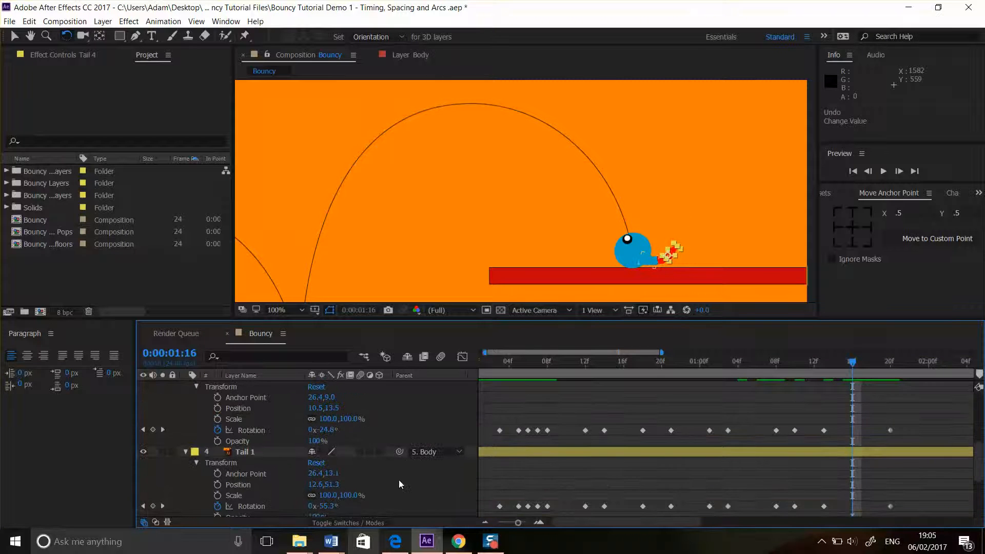
{"action": "scroll", "coordinate": [399, 480], "scroll_direction": "down", "scroll_amount": 1}
{"action": "left_click", "coordinate": [328, 473]}
{"action": "type", "text": "0"}
{"action": "key", "text": "Return"}
{"action": "scroll", "coordinate": [372, 444], "scroll_direction": "up", "scroll_amount": 3}
{"action": "left_click", "coordinate": [329, 462]}
{"action": "type", "text": "0"}
{"action": "key", "text": "Return"}
Step: Set the Rotation of Tail 3 and Tail 4 to 0° at 0:00:01:16
{"action": "left_click", "coordinate": [405, 457]}
{"action": "scroll", "coordinate": [374, 441], "scroll_direction": "down", "scroll_amount": 2}
{"action": "scroll", "coordinate": [351, 434], "scroll_direction": "up", "scroll_amount": 2}
{"action": "left_click", "coordinate": [328, 386]}
{"action": "type", "text": "0"}
{"action": "key", "text": "Return"}
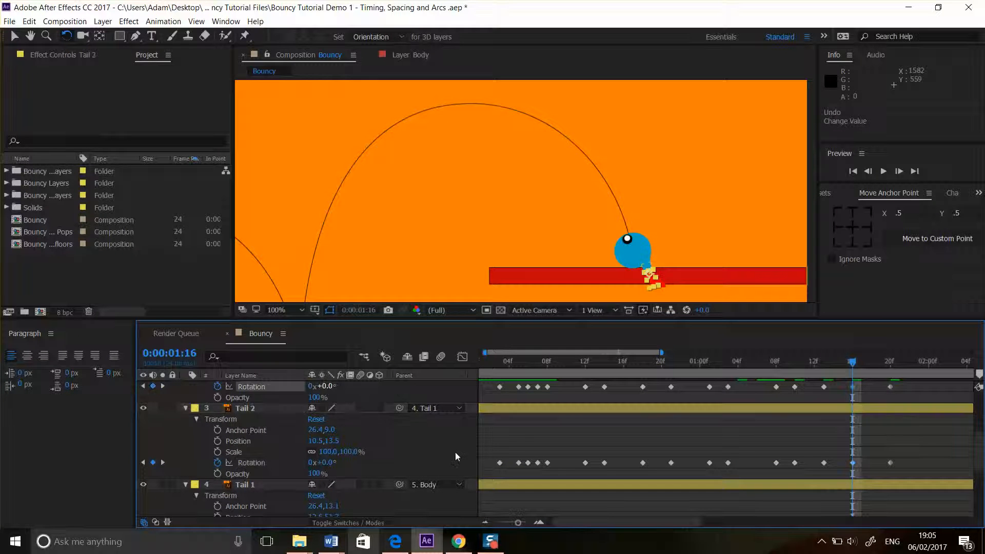
{"action": "scroll", "coordinate": [454, 451], "scroll_direction": "up", "scroll_amount": 1}
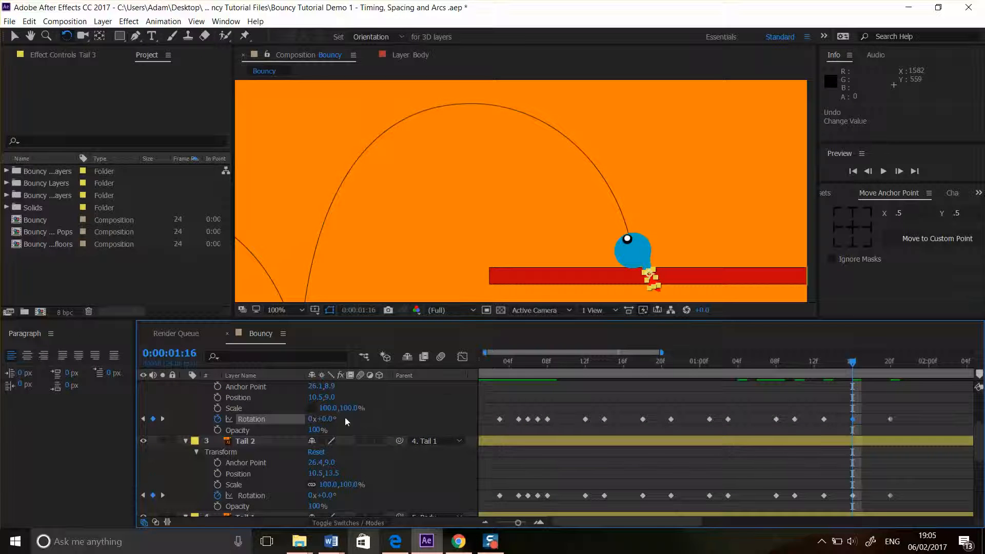
{"action": "scroll", "coordinate": [445, 423], "scroll_direction": "up", "scroll_amount": 1}
{"action": "scroll", "coordinate": [446, 422], "scroll_direction": "up", "scroll_amount": 1}
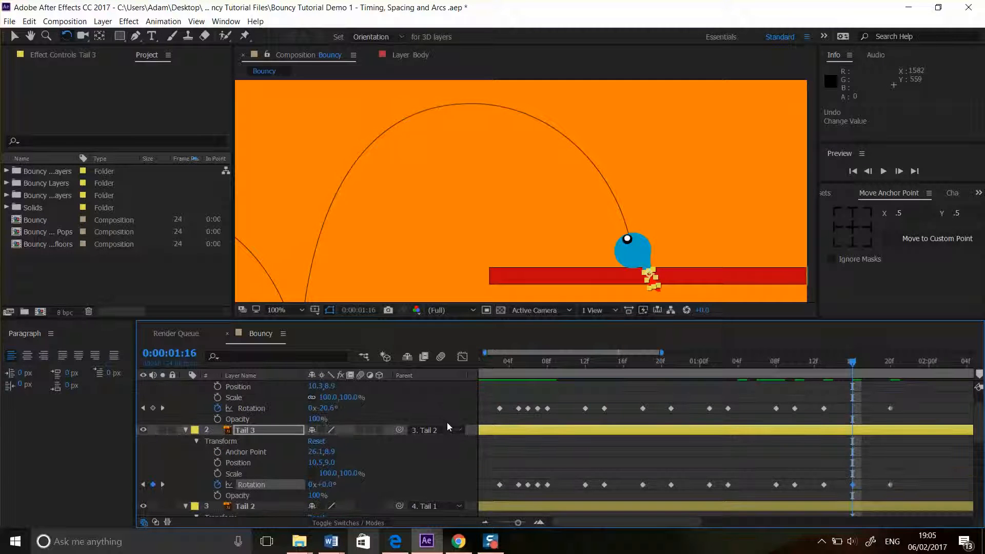
{"action": "left_click", "coordinate": [324, 408]}
{"action": "type", "text": "0"}
{"action": "key", "text": "Return"}
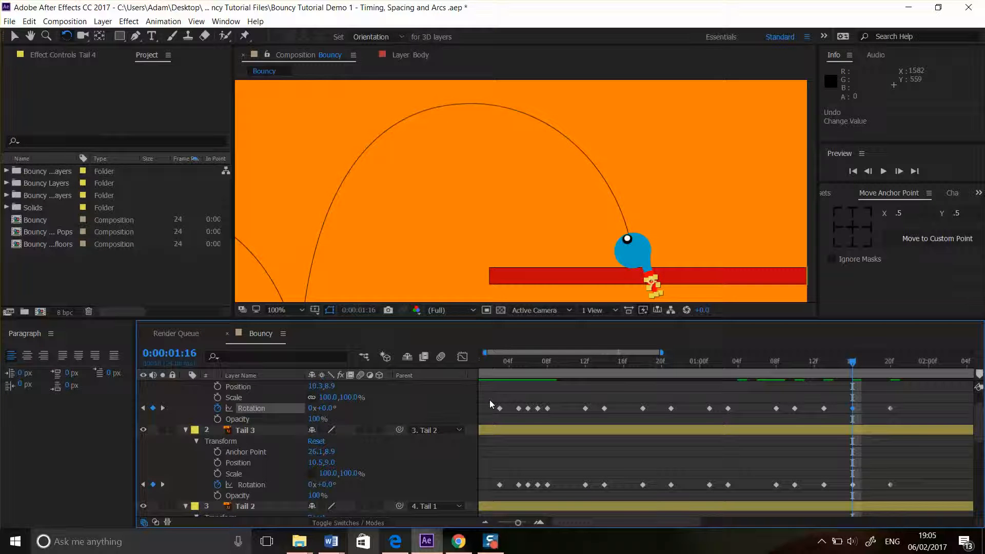
Step: Rotate Tail 1 to -64° at 0:00:01:16 so the tail lies along the red platform
{"action": "scroll", "coordinate": [415, 466], "scroll_direction": "down", "scroll_amount": 2}
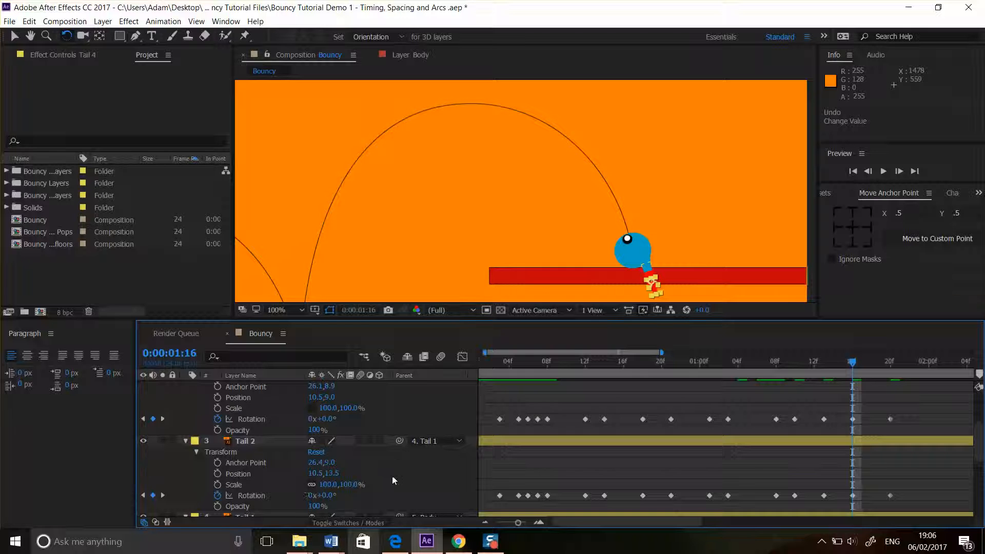
{"action": "scroll", "coordinate": [392, 475], "scroll_direction": "down", "scroll_amount": 2}
{"action": "left_click_drag", "start_coordinate": [332, 489], "coordinate": [386, 485]}
{"action": "key", "text": "ctrl+z"}
{"action": "left_click_drag", "start_coordinate": [328, 507], "coordinate": [297, 506]}
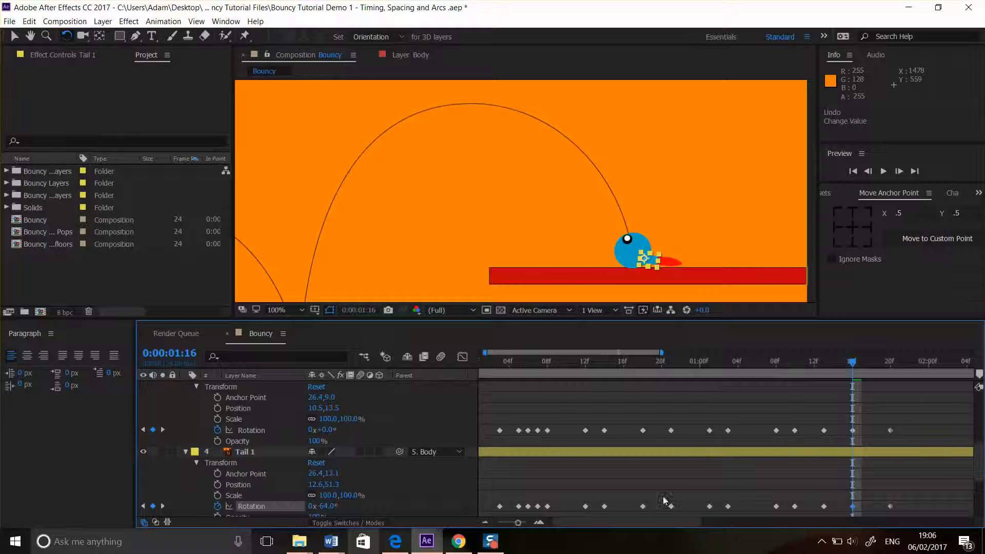
{"action": "left_click", "coordinate": [774, 454]}
{"action": "key", "text": "Return"}
Step: At 0:00:01:18, set Tail 1's Rotation to -89° and Tail 2's Rotation to -62°
{"action": "left_click_drag", "start_coordinate": [863, 362], "coordinate": [876, 363]}
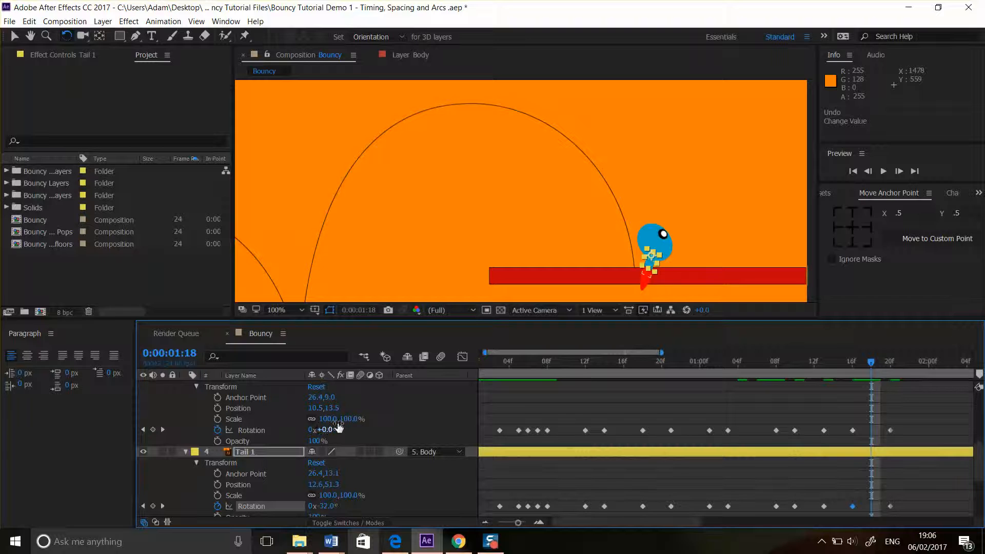
{"action": "left_click_drag", "start_coordinate": [331, 505], "coordinate": [288, 501]}
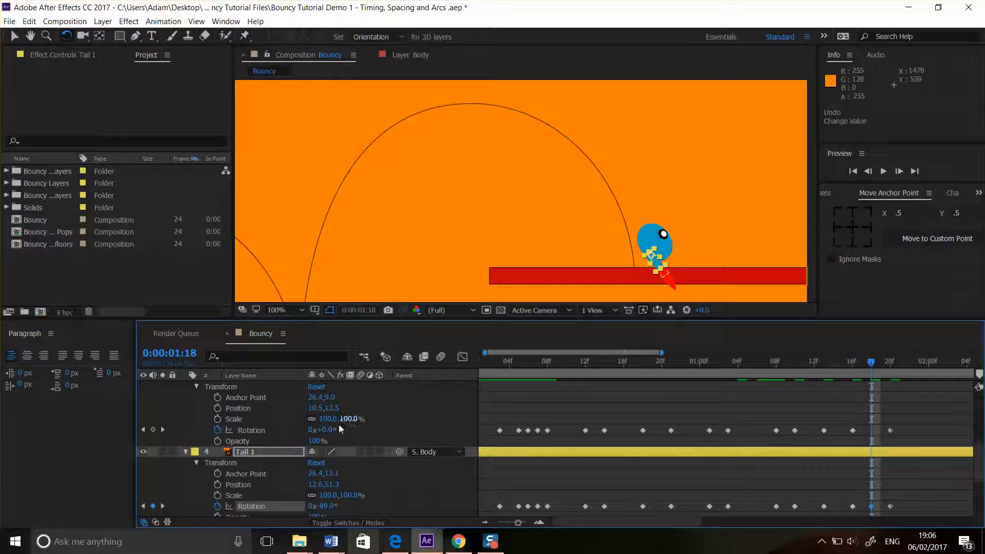
{"action": "left_click_drag", "start_coordinate": [329, 430], "coordinate": [290, 432]}
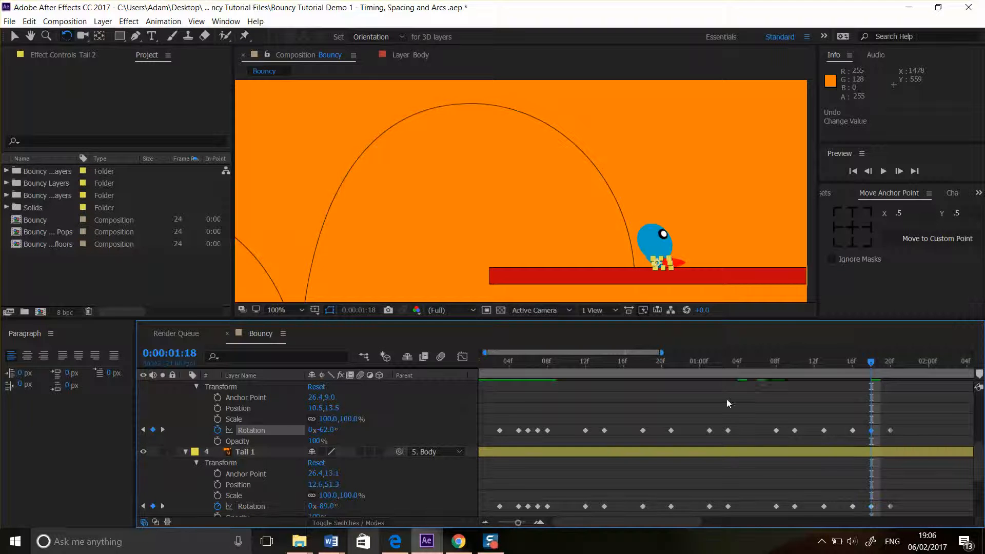
Step: At 0:00:01:19, set Tail 1's Rotation to -30.5° and Tail 2's Rotation to 8°
{"action": "left_click", "coordinate": [878, 361]}
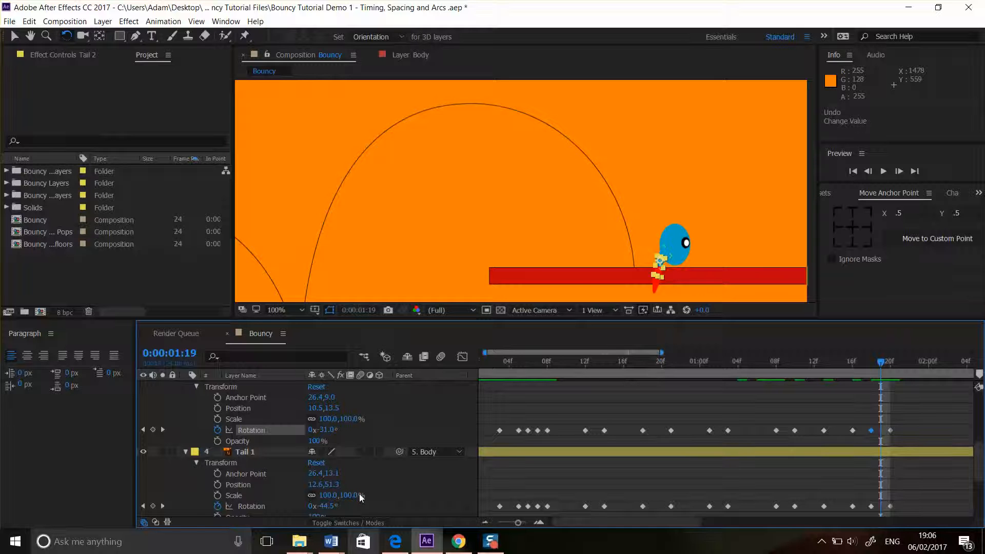
{"action": "left_click_drag", "start_coordinate": [326, 506], "coordinate": [340, 506]}
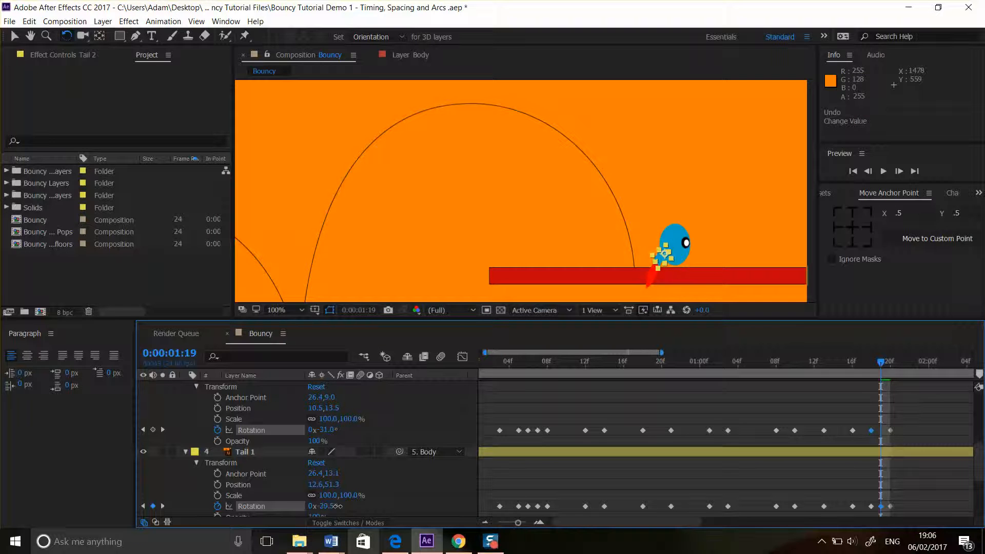
{"action": "left_click_drag", "start_coordinate": [324, 430], "coordinate": [353, 431]}
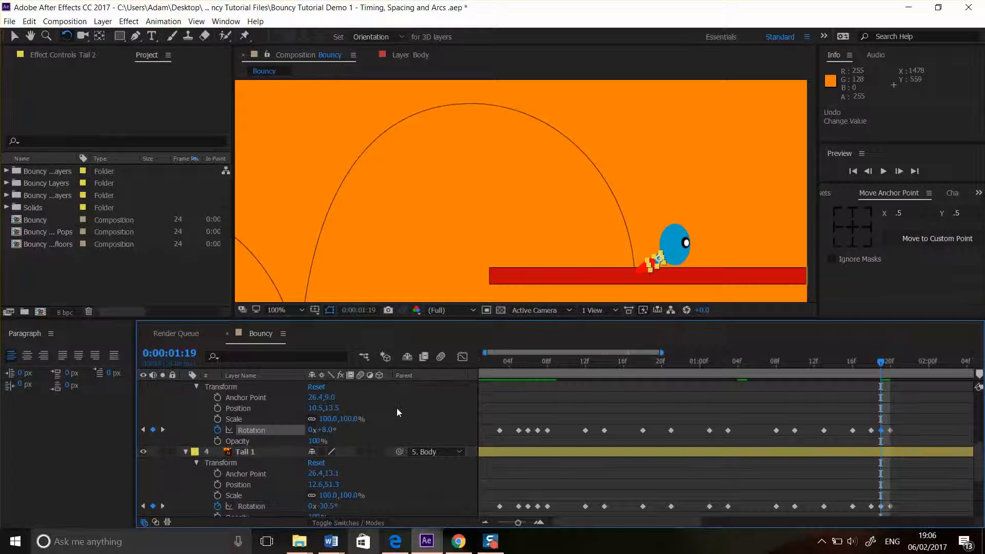
{"action": "scroll", "coordinate": [396, 409], "scroll_direction": "up", "scroll_amount": 2}
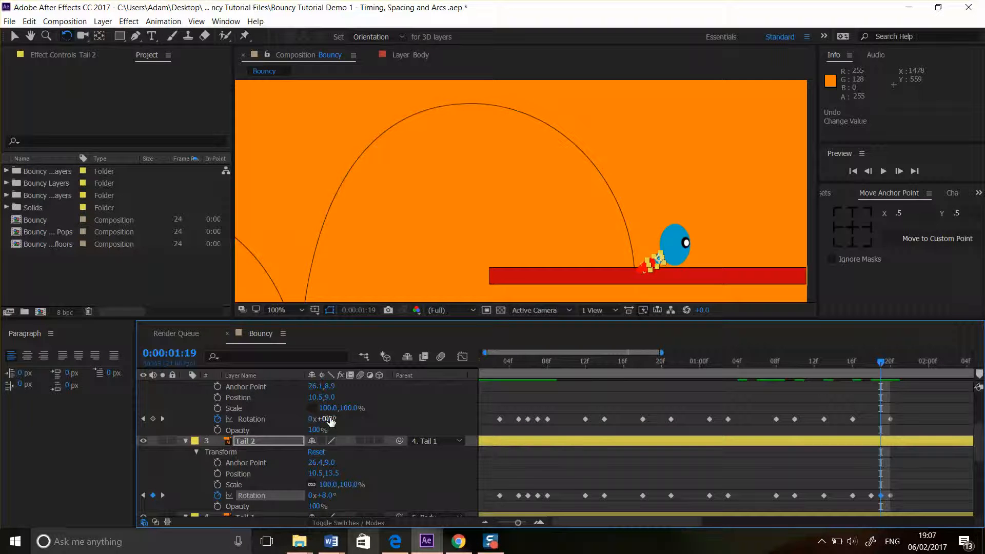
{"action": "left_click_drag", "start_coordinate": [331, 421], "coordinate": [312, 418]}
{"action": "key", "text": "ctrl+z"}
Step: Return to 0:00:01:18 and add 0° Rotation keyframes to Tail 3 and Tail 4
{"action": "left_click", "coordinate": [870, 365]}
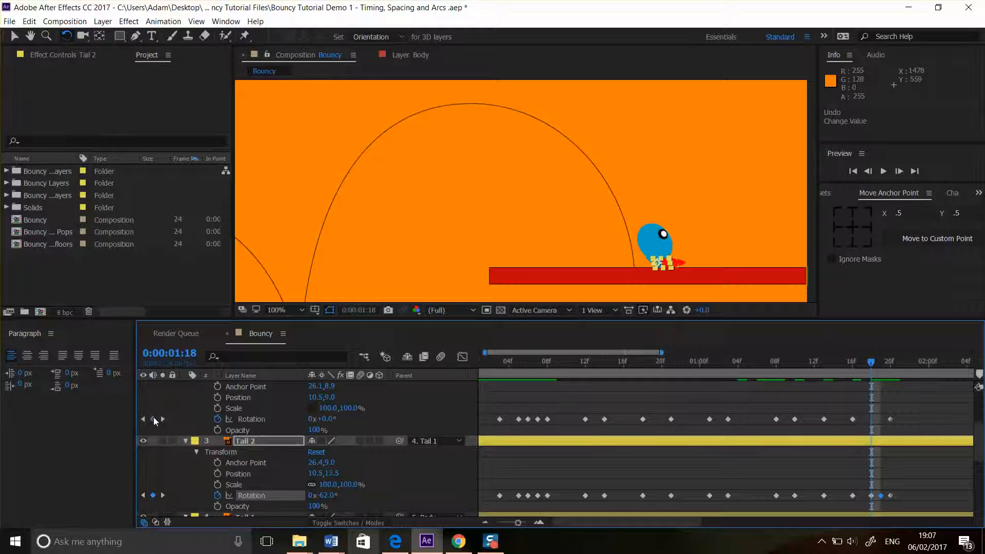
{"action": "key", "text": "ctrl+Up"}
{"action": "scroll", "coordinate": [400, 424], "scroll_direction": "up", "scroll_amount": 4}
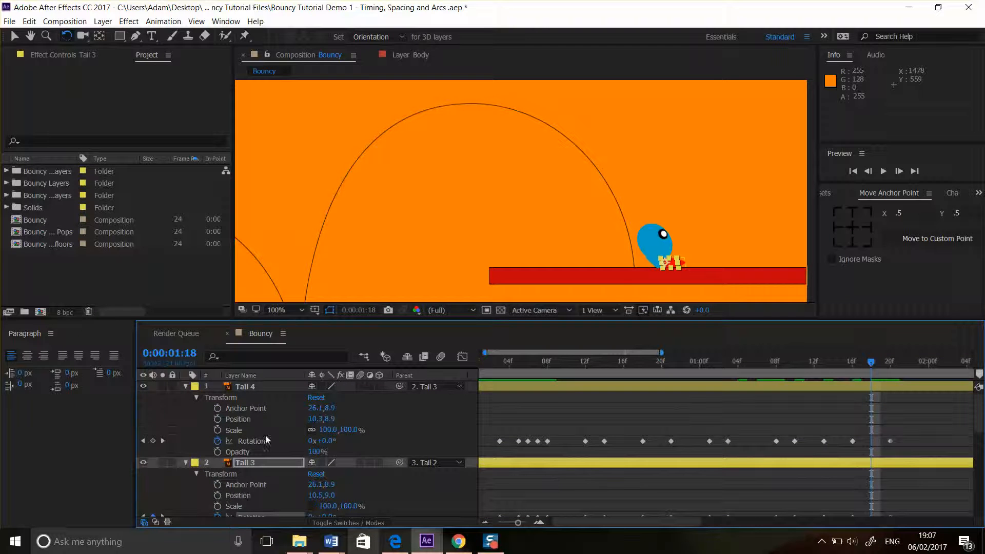
{"action": "left_click", "coordinate": [152, 441]}
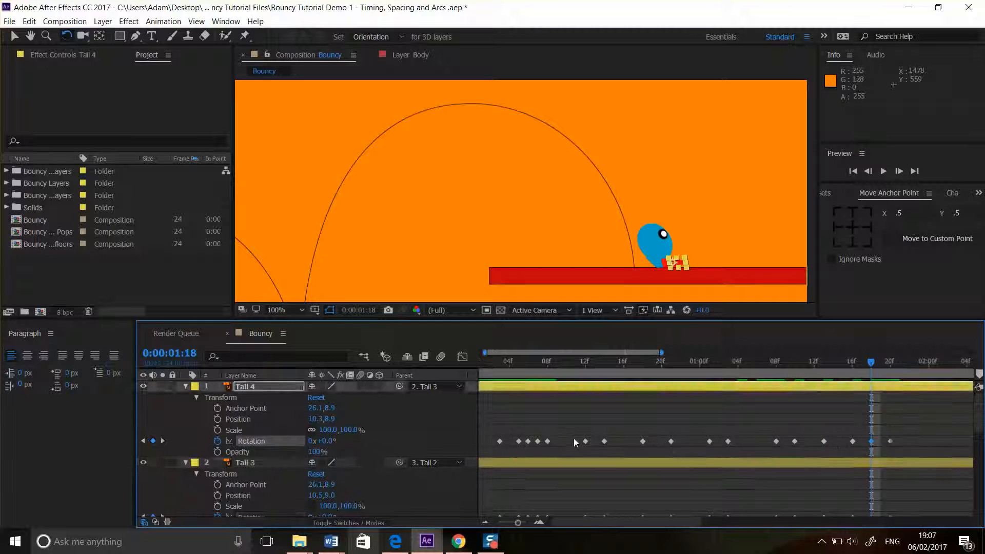
Step: Advance to 0:00:01:19 and set Tail 3's Rotation to -148°
{"action": "scroll", "coordinate": [154, 447], "scroll_direction": "down", "scroll_amount": 4}
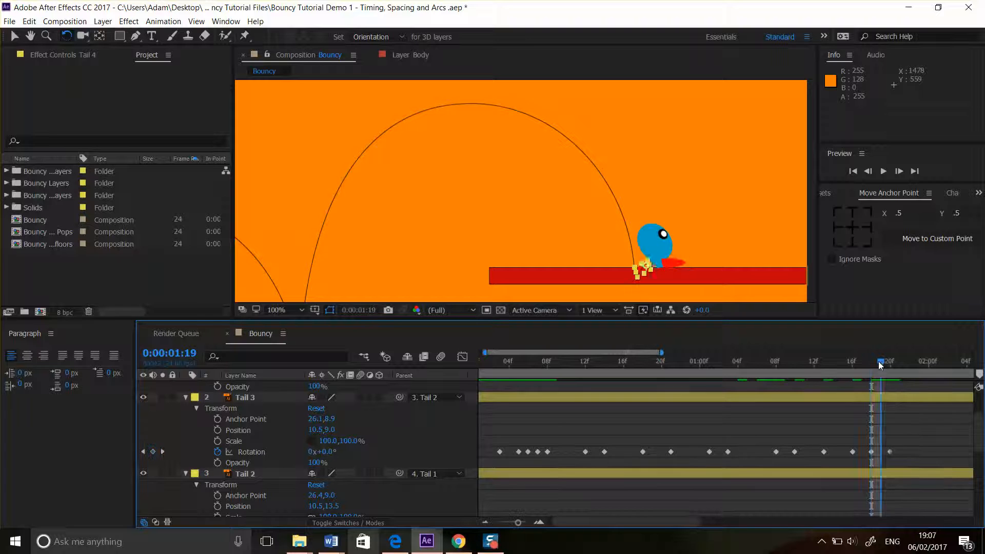
{"action": "key", "text": "Page_Down"}
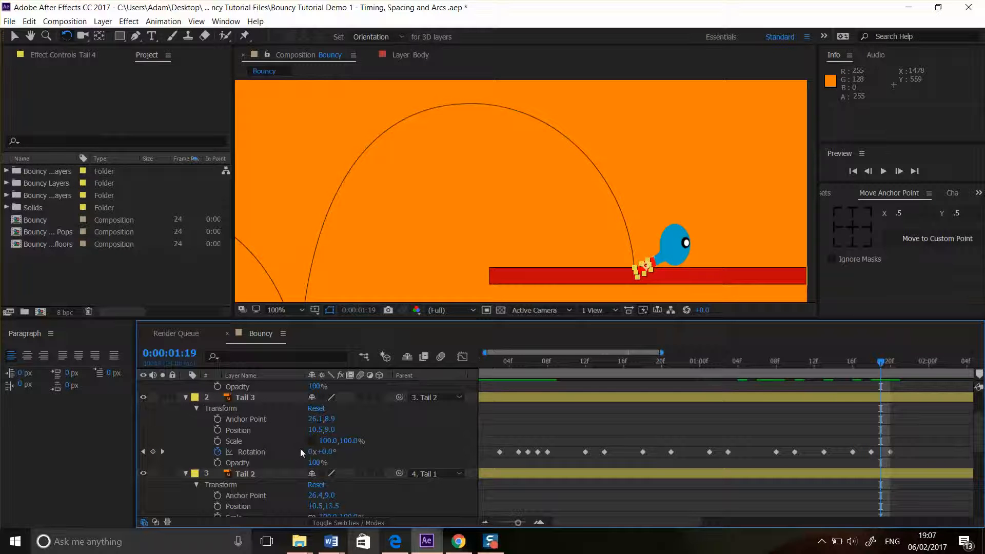
{"action": "left_click_drag", "start_coordinate": [324, 452], "coordinate": [237, 453]}
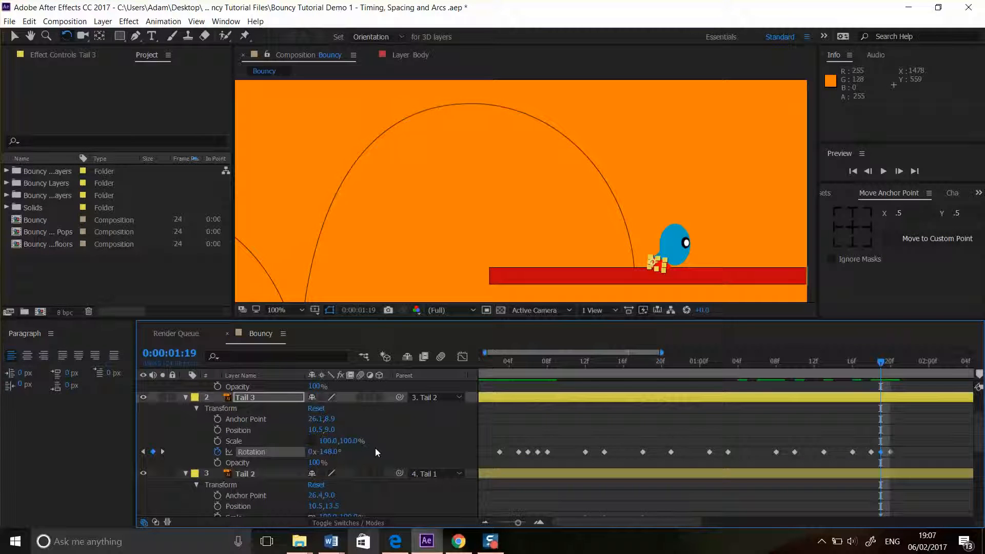
Step: Go to 0:00:01:20 and set Tail 2's Rotation to -24°
{"action": "scroll", "coordinate": [374, 447], "scroll_direction": "up", "scroll_amount": 3}
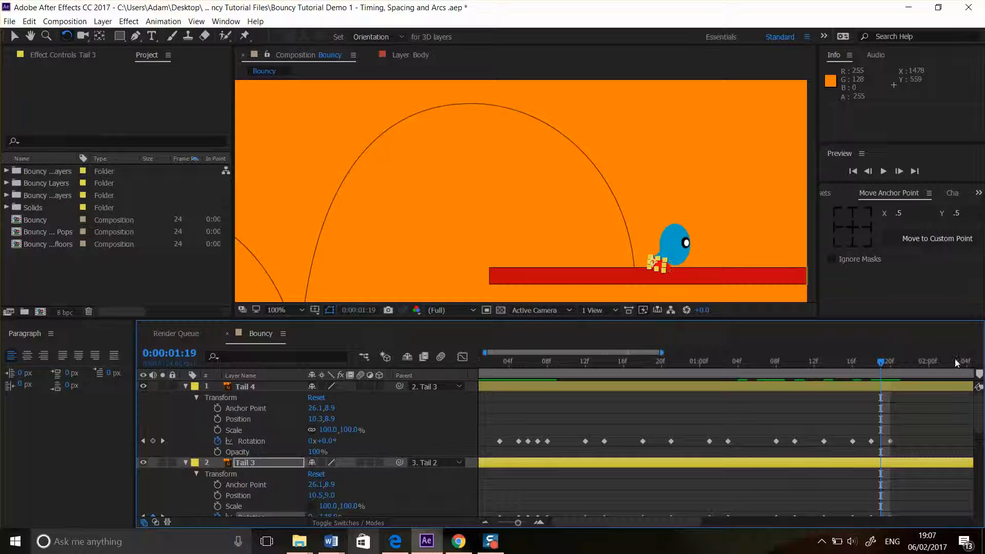
{"action": "mouse_move", "coordinate": [888, 362]}
{"action": "left_mouse_down"}
{"action": "mouse_move", "coordinate": [901, 362]}
{"action": "mouse_move", "coordinate": [893, 364]}
{"action": "left_mouse_up"}
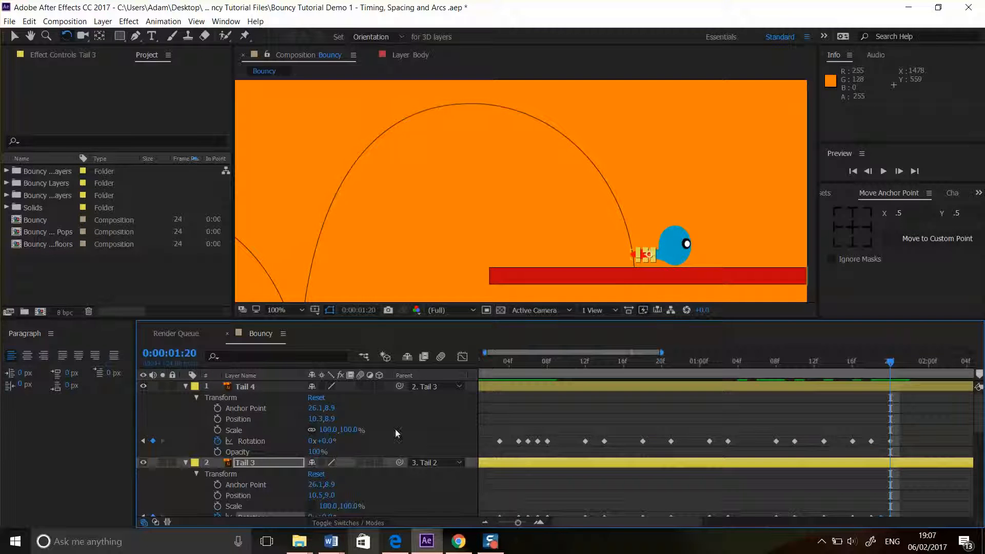
{"action": "scroll", "coordinate": [394, 436], "scroll_direction": "down", "scroll_amount": 3}
{"action": "scroll", "coordinate": [392, 449], "scroll_direction": "down", "scroll_amount": 3}
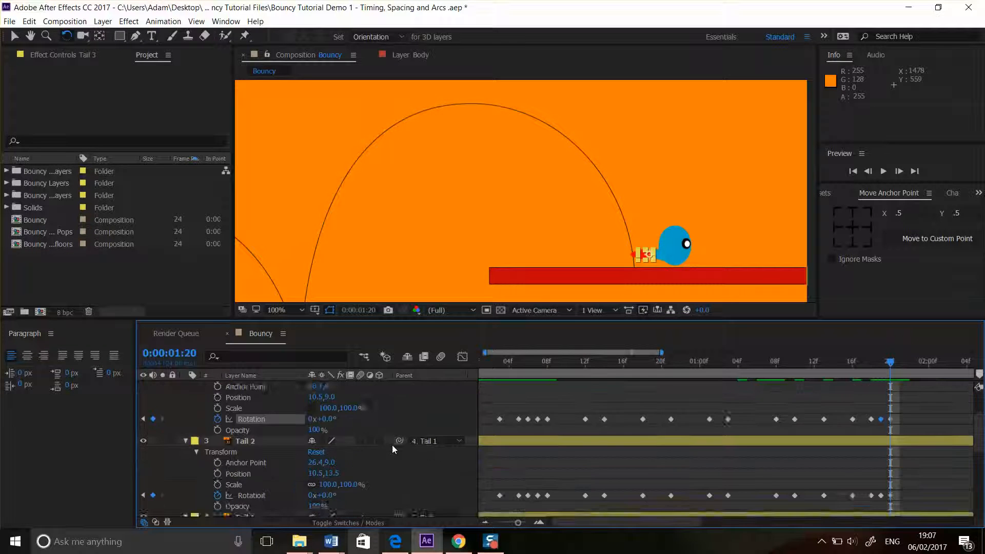
{"action": "left_click_drag", "start_coordinate": [323, 430], "coordinate": [314, 430]}
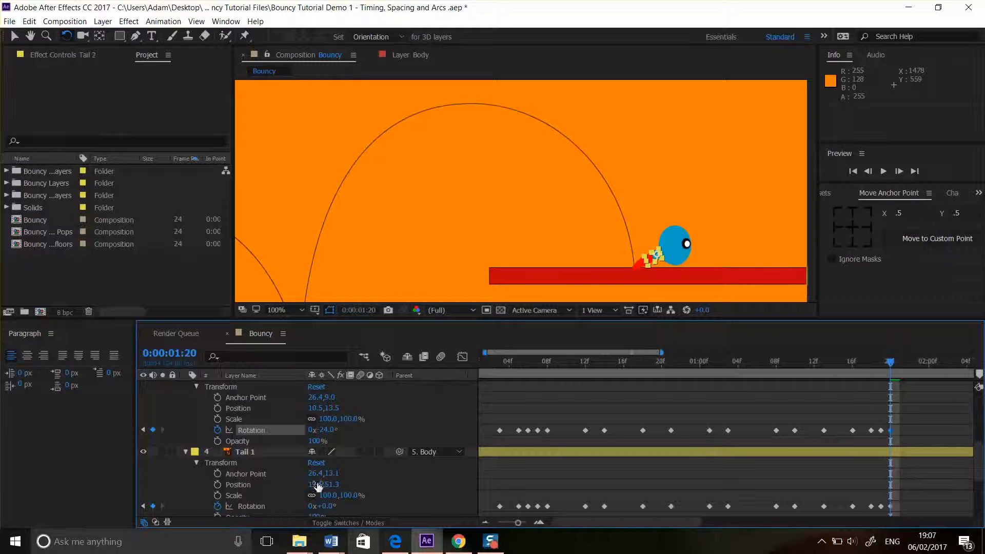
Step: At 0:00:01:20, set Rotation to -33° for Tail 1, 10° for Tail 2 and 17° for Tail 3
{"action": "left_click", "coordinate": [337, 506]}
{"action": "left_click_drag", "start_coordinate": [346, 507], "coordinate": [306, 506]}
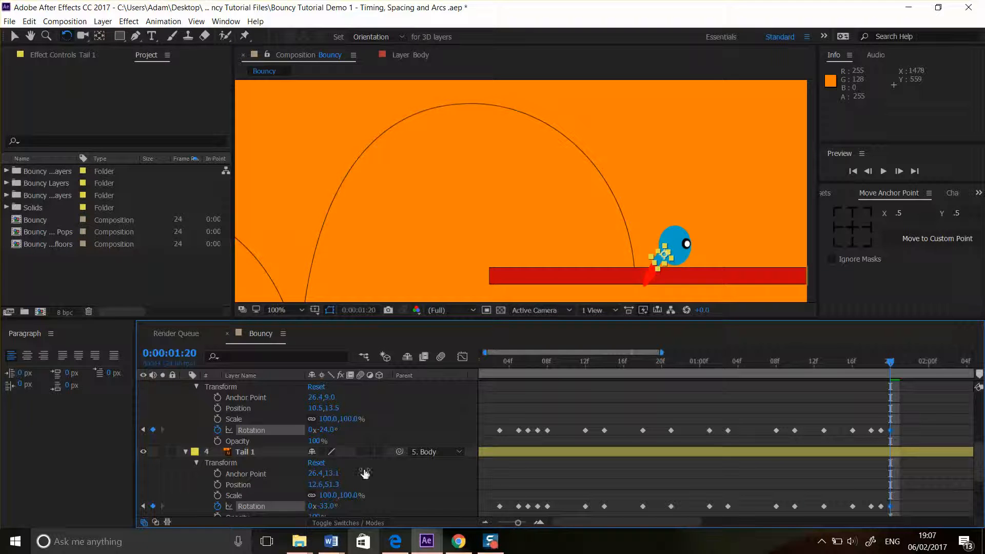
{"action": "mouse_move", "coordinate": [328, 430]}
{"action": "left_mouse_down"}
{"action": "mouse_move", "coordinate": [356, 432]}
{"action": "mouse_move", "coordinate": [331, 423]}
{"action": "mouse_move", "coordinate": [339, 423]}
{"action": "left_mouse_up"}
{"action": "scroll", "coordinate": [402, 435], "scroll_direction": "up", "scroll_amount": 4}
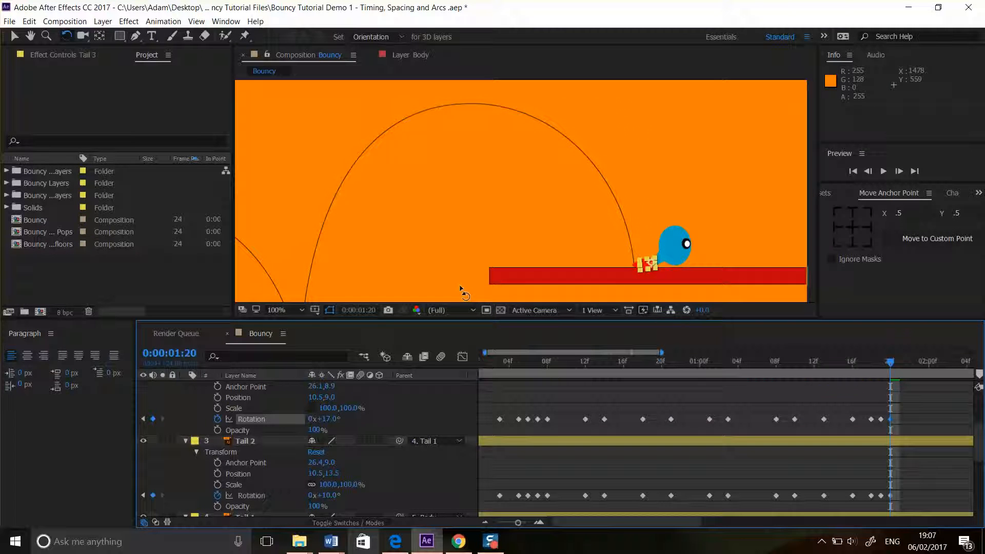
{"action": "scroll", "coordinate": [392, 407], "scroll_direction": "up", "scroll_amount": 4}
{"action": "scroll", "coordinate": [392, 405], "scroll_direction": "up", "scroll_amount": 2}
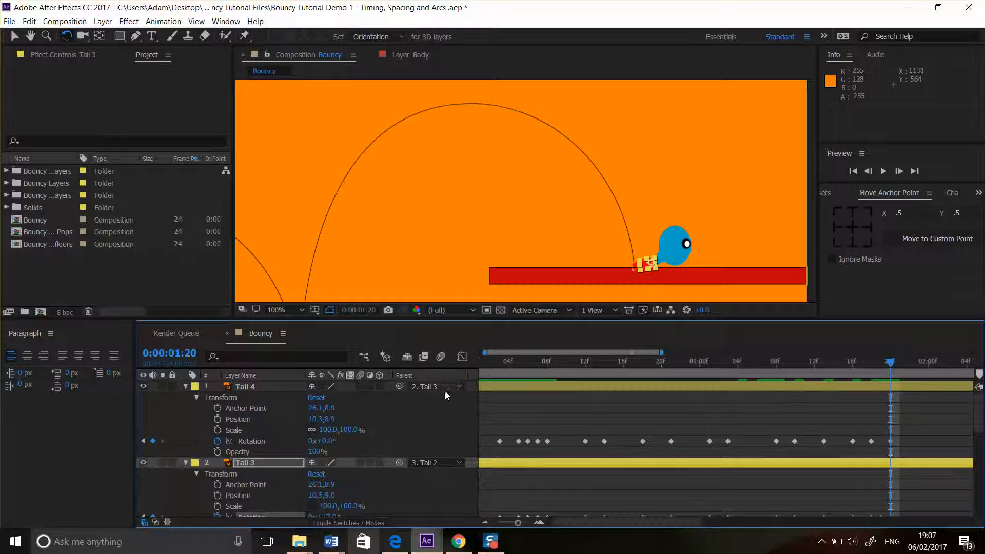
Step: Play a preview of the full bouncing animation with the whole composition in view, and stop it
{"action": "scroll", "coordinate": [583, 183], "scroll_direction": "down", "scroll_amount": 4}
{"action": "left_click", "coordinate": [696, 185]}
{"action": "left_click", "coordinate": [879, 175]}
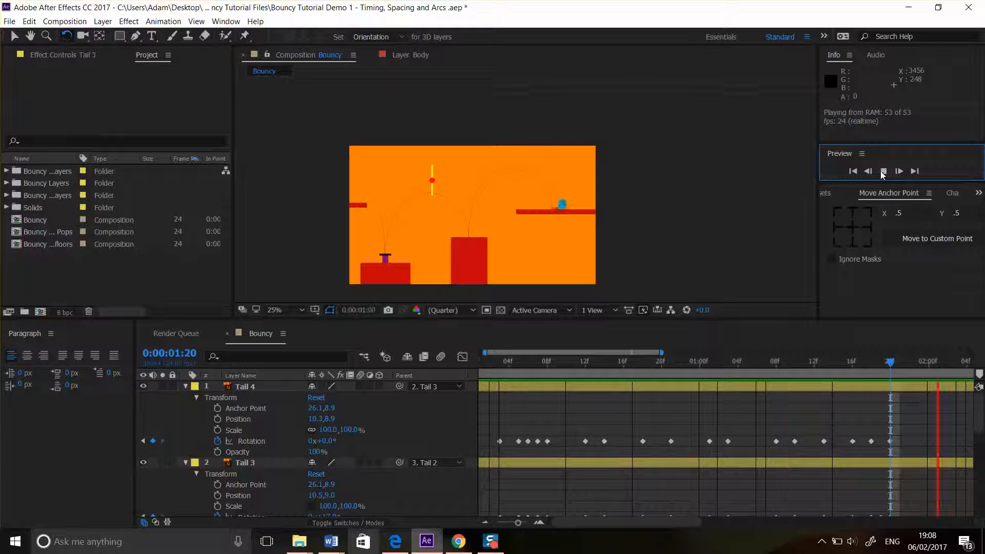
{"action": "left_click", "coordinate": [883, 172]}
Step: Go to 0:00:00:21 and rotate the Body layer by -68.9° to a Rotation of 78.7°
{"action": "left_click", "coordinate": [644, 364]}
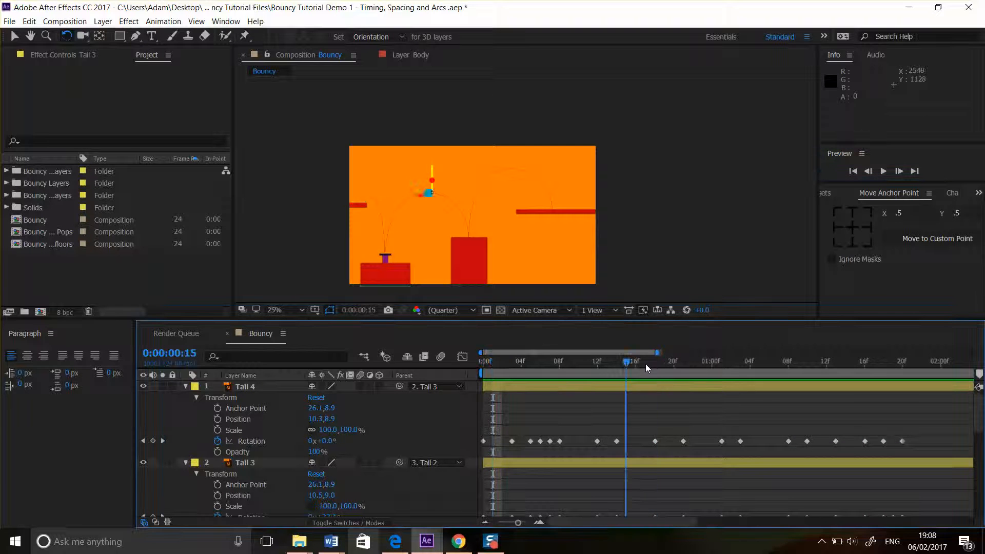
{"action": "left_click_drag", "start_coordinate": [654, 365], "coordinate": [677, 364]}
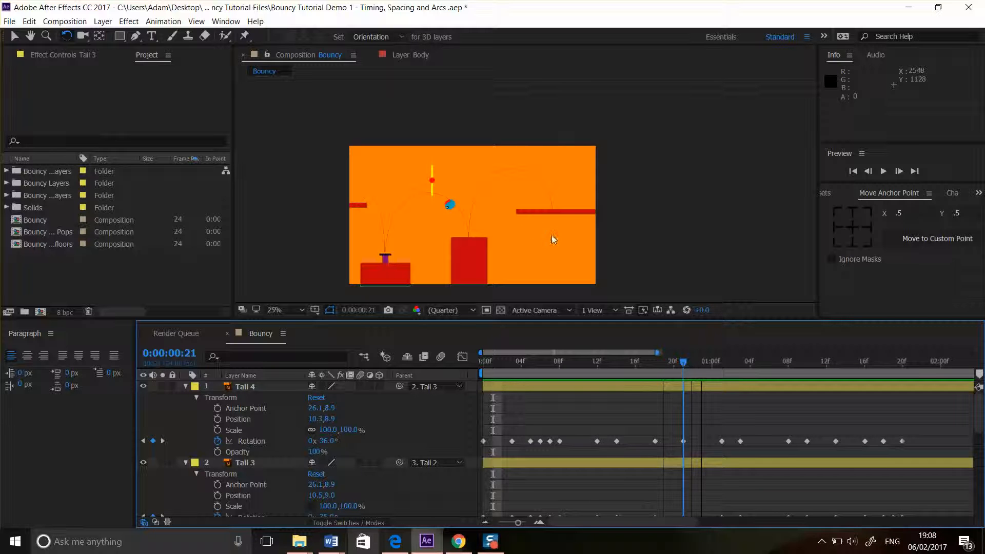
{"action": "left_click", "coordinate": [453, 207]}
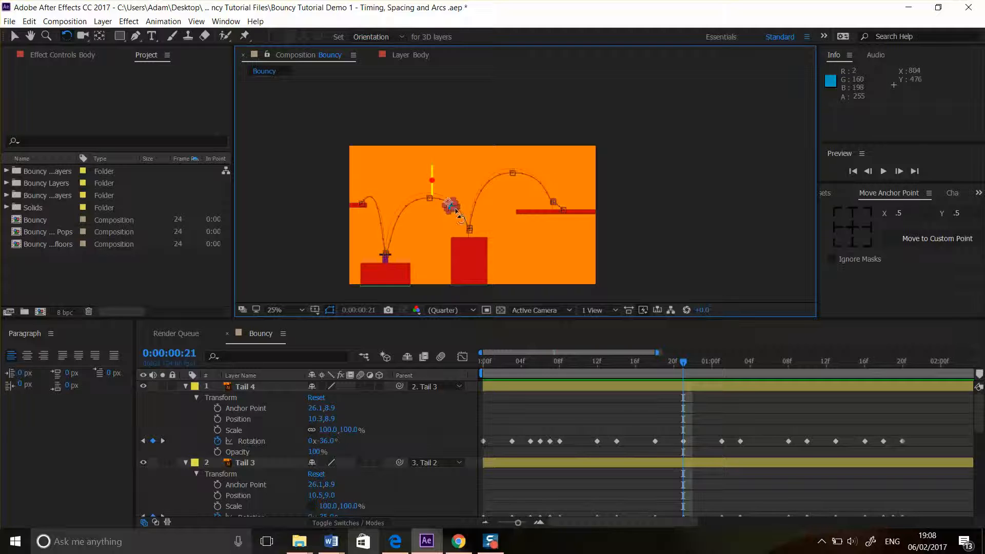
{"action": "scroll", "coordinate": [455, 211], "scroll_direction": "up", "scroll_amount": 4}
{"action": "left_click_drag", "start_coordinate": [528, 215], "coordinate": [532, 216]}
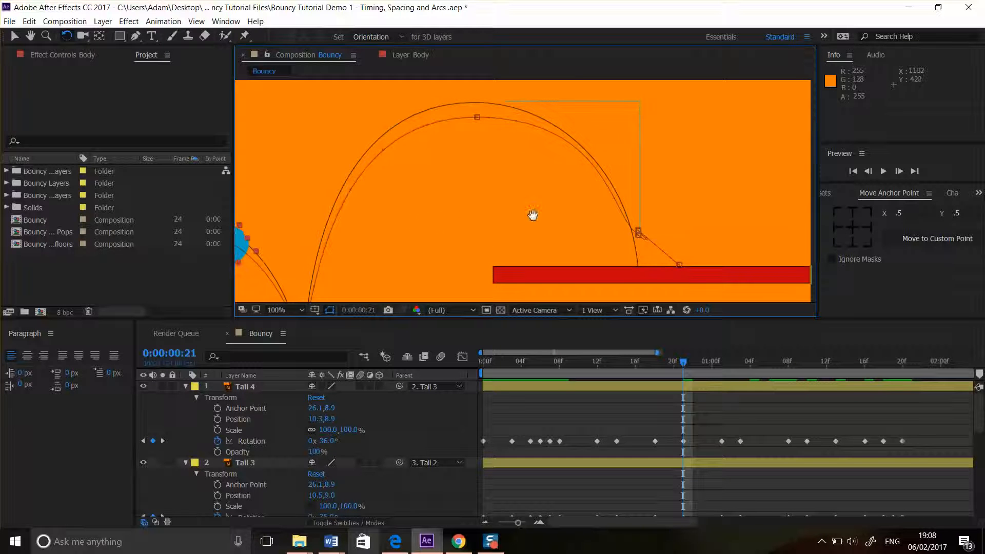
{"action": "left_click_drag", "start_coordinate": [601, 192], "coordinate": [754, 161]}
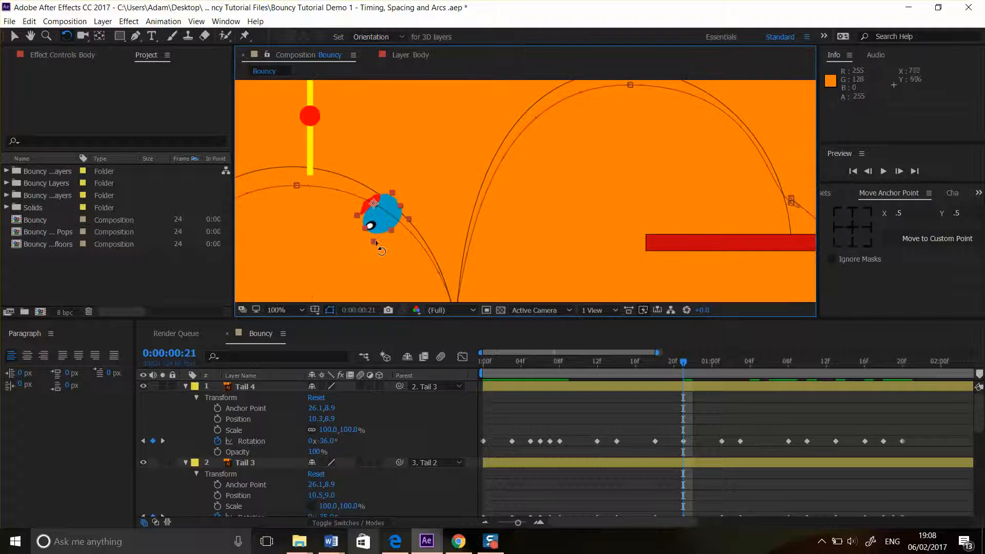
{"action": "left_click_drag", "start_coordinate": [386, 240], "coordinate": [406, 212]}
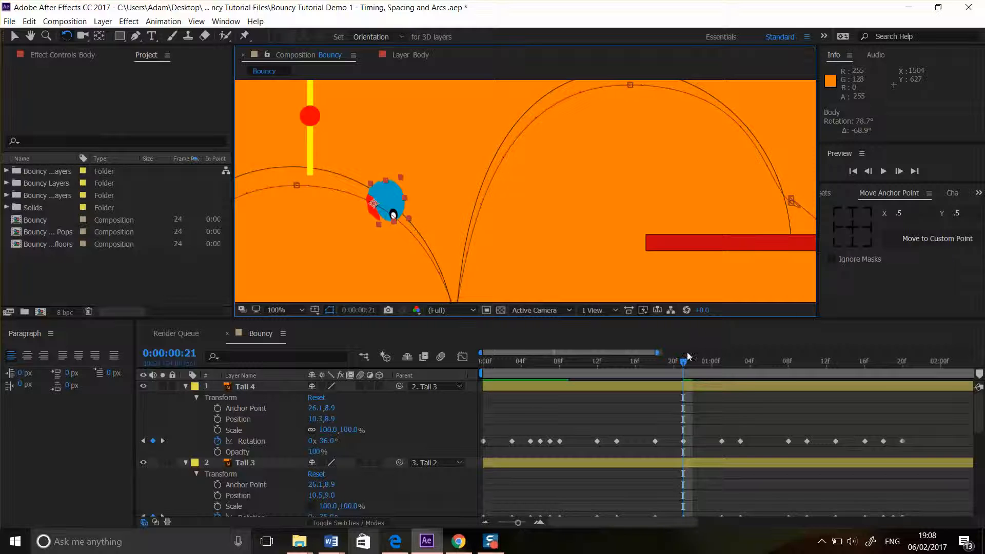
Step: Review the body's pose at 0:00:00:19, deselect the Body layer, and play and stop a preview of the whole animation
{"action": "left_click_drag", "start_coordinate": [683, 363], "coordinate": [659, 373]}
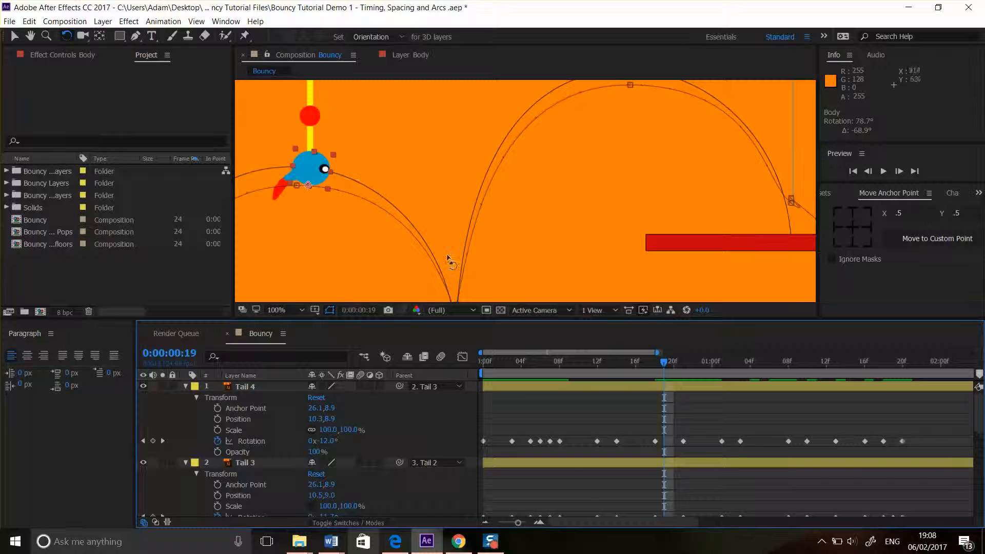
{"action": "key", "text": "comma"}
{"action": "key", "text": "comma"}
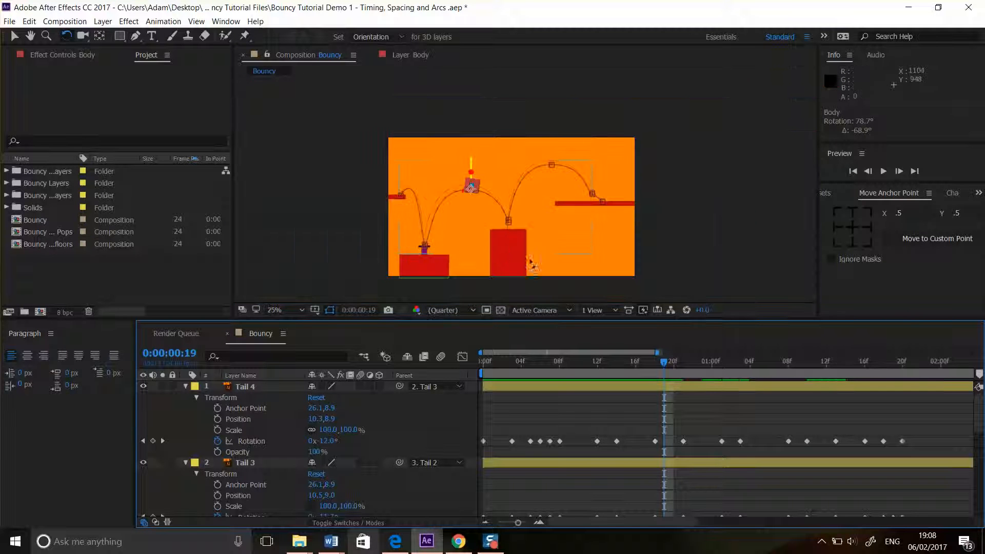
{"action": "left_click", "coordinate": [358, 234]}
{"action": "key", "text": "period"}
{"action": "key", "text": "comma"}
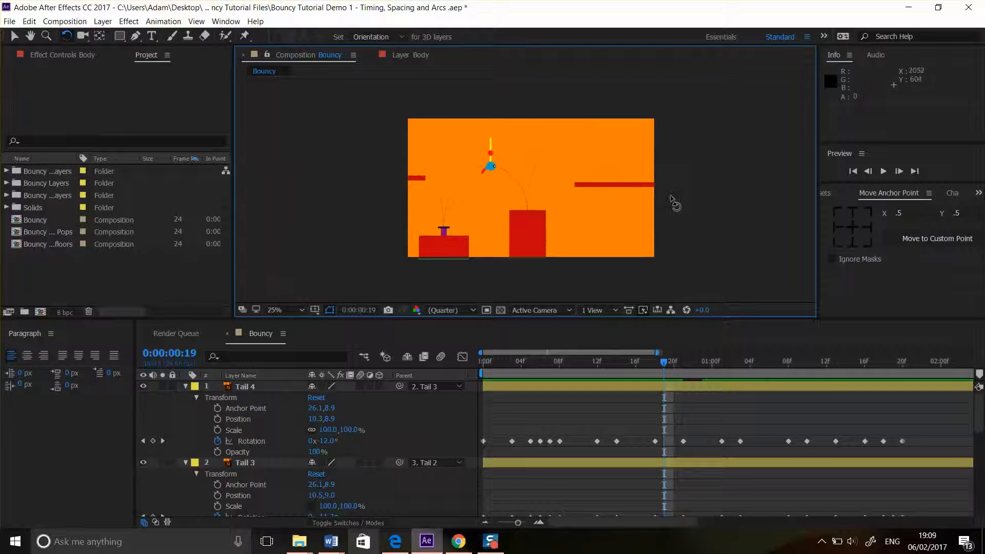
{"action": "key", "text": "period"}
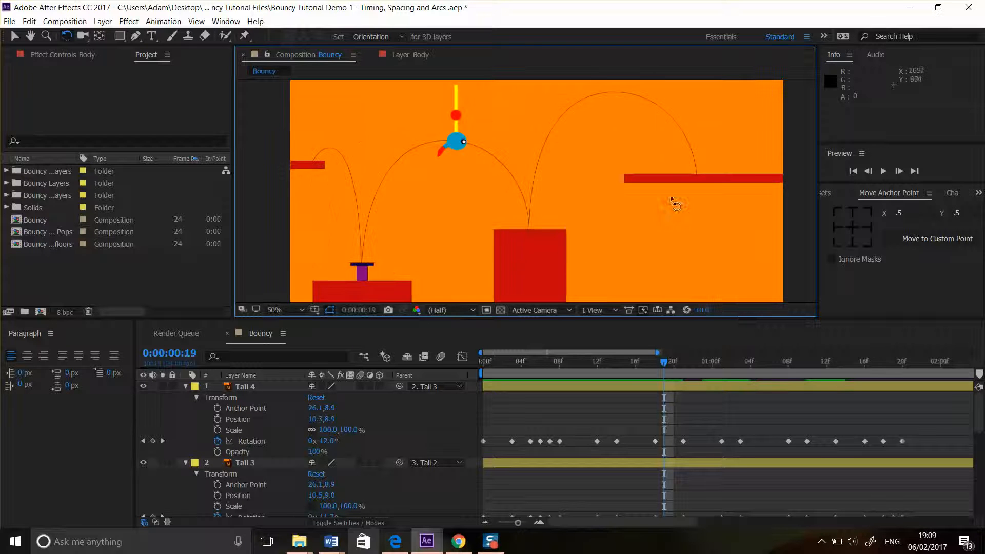
{"action": "left_click", "coordinate": [883, 171]}
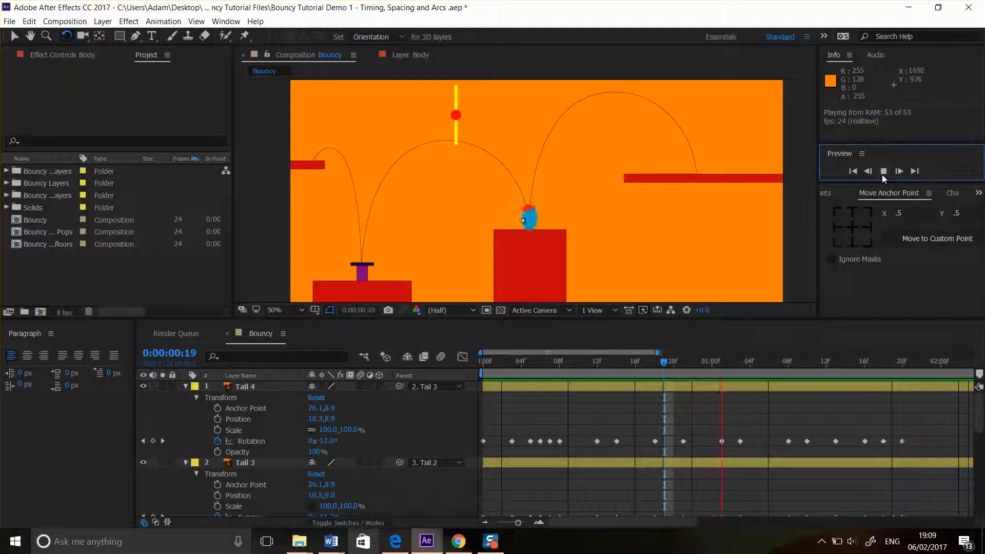
{"action": "left_click", "coordinate": [883, 175]}
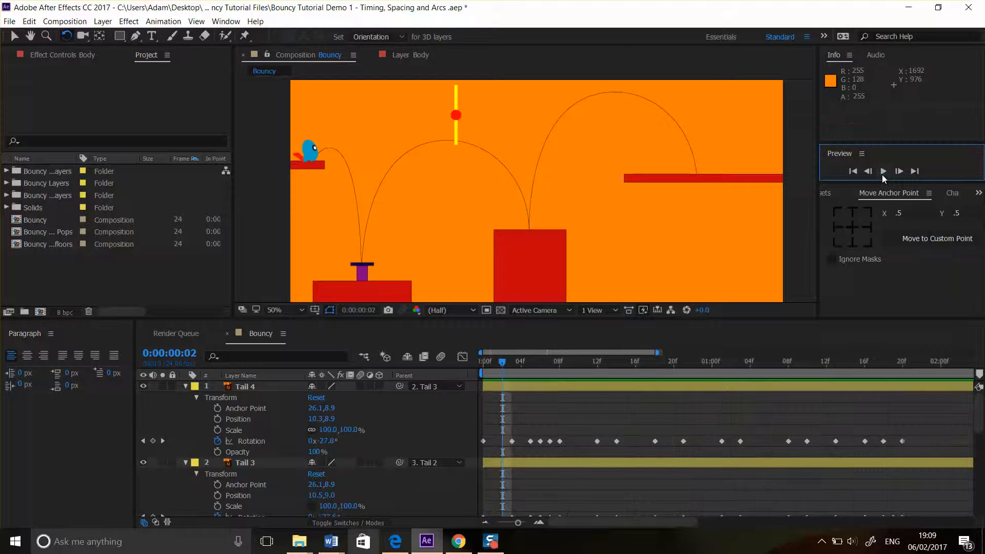